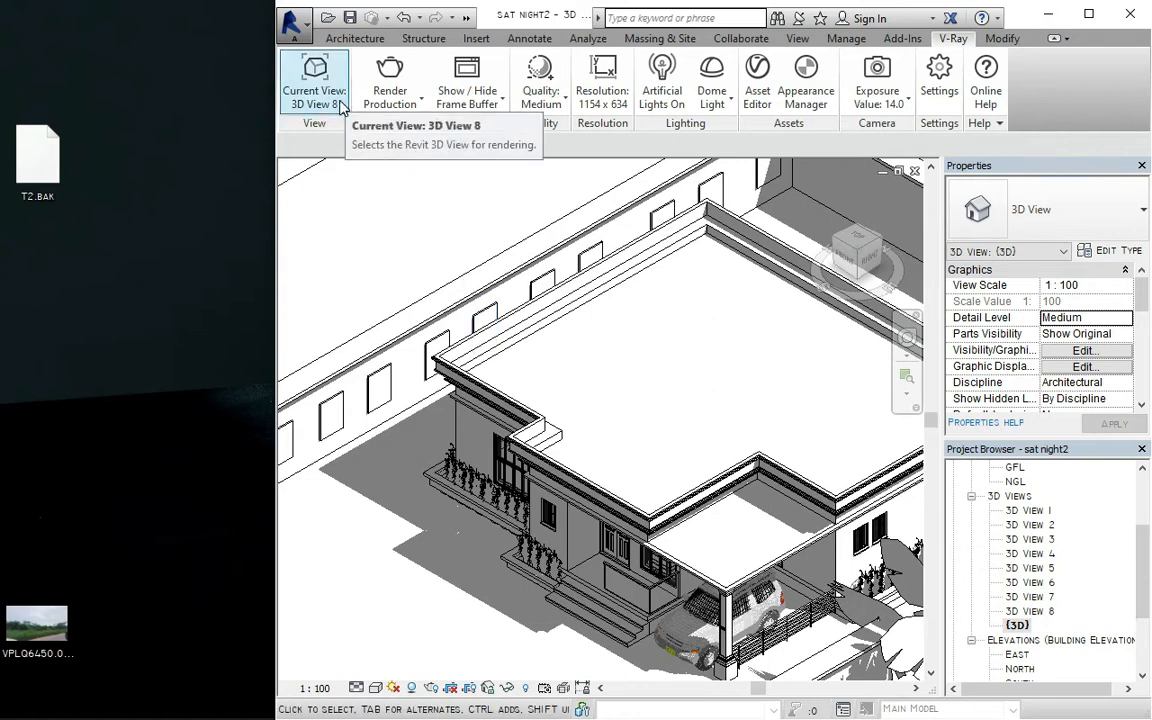
Set 3D View 8 as the V-Ray render view and start an interactive render.
click(311, 96)
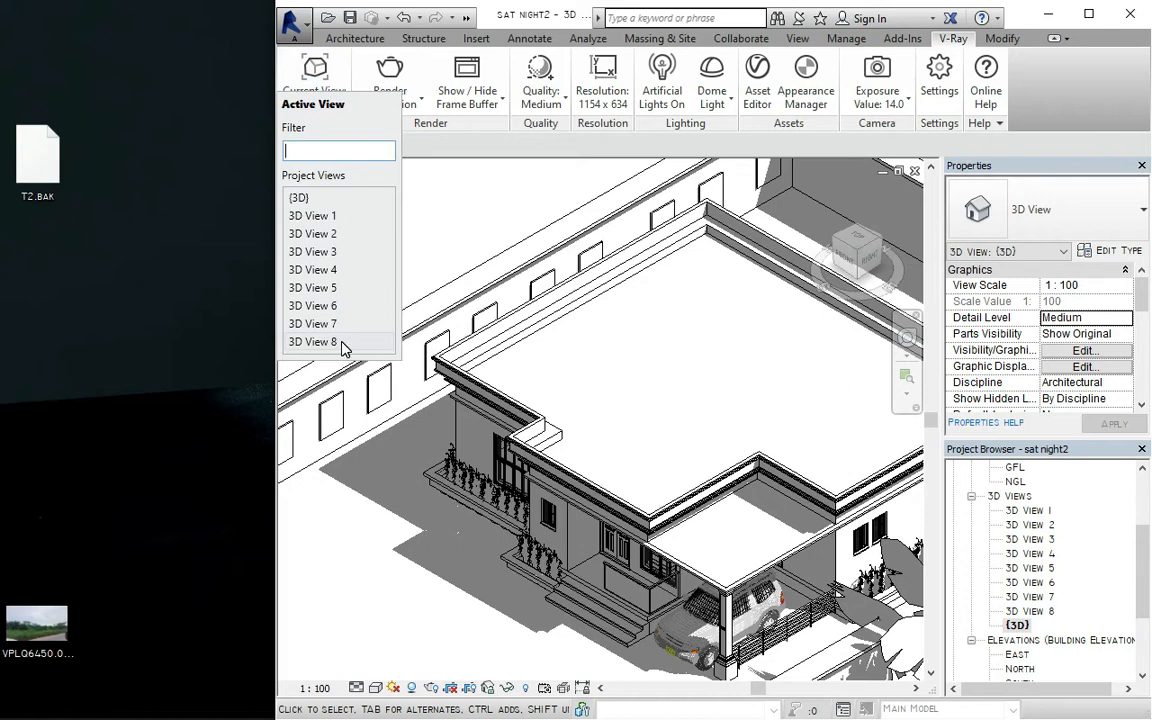
click(336, 340)
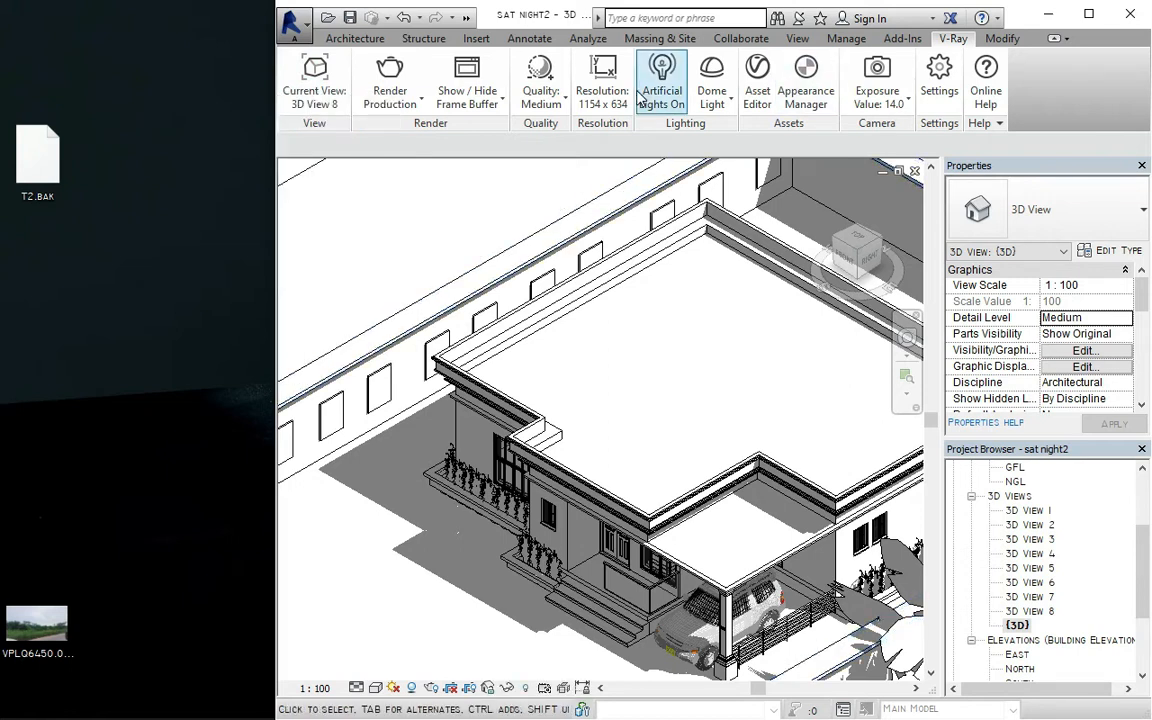
click(711, 90)
click(706, 95)
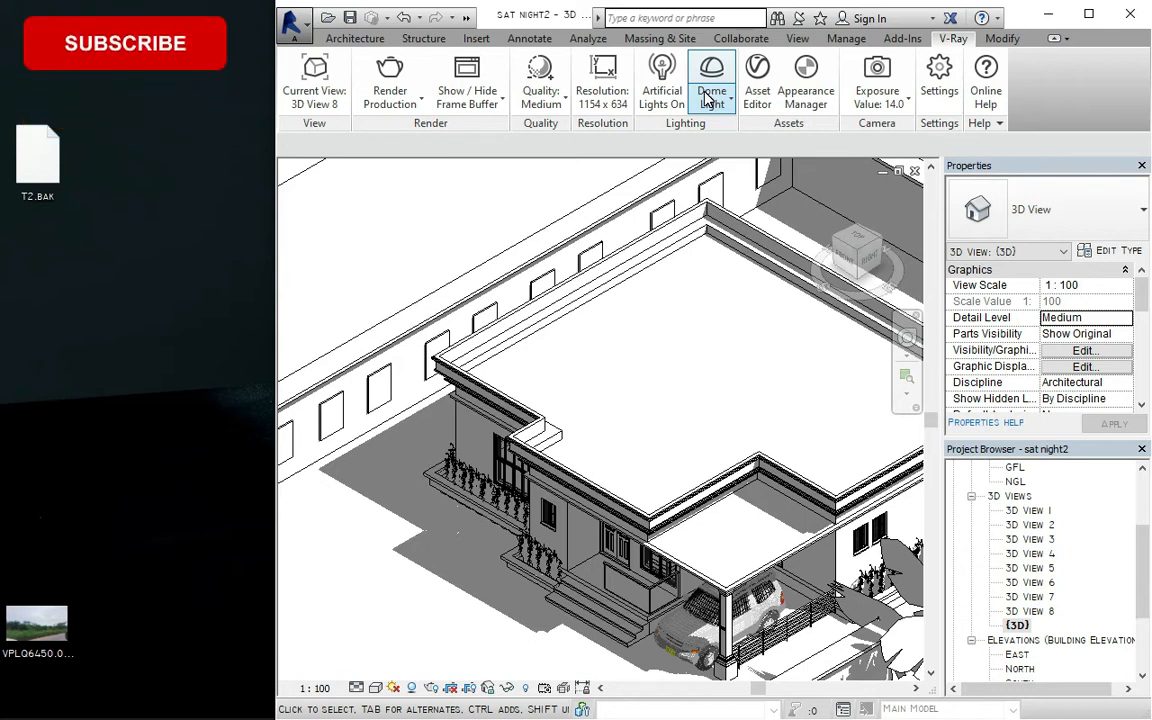
click(705, 95)
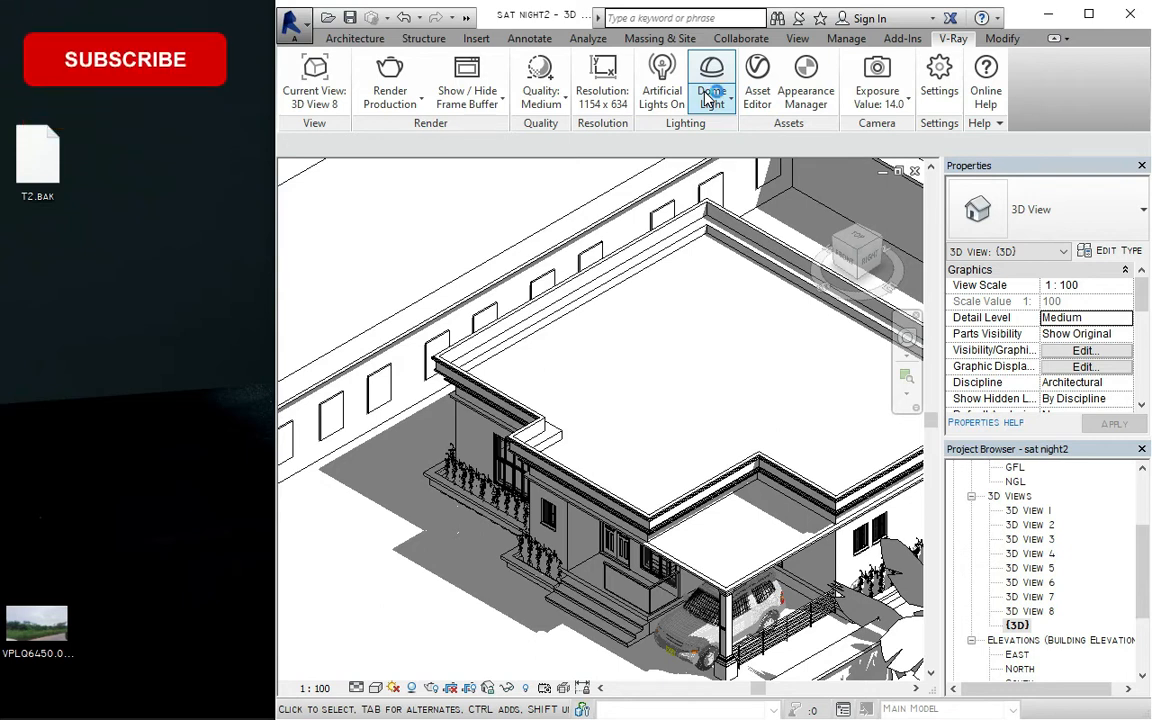
click(375, 103)
click(442, 171)
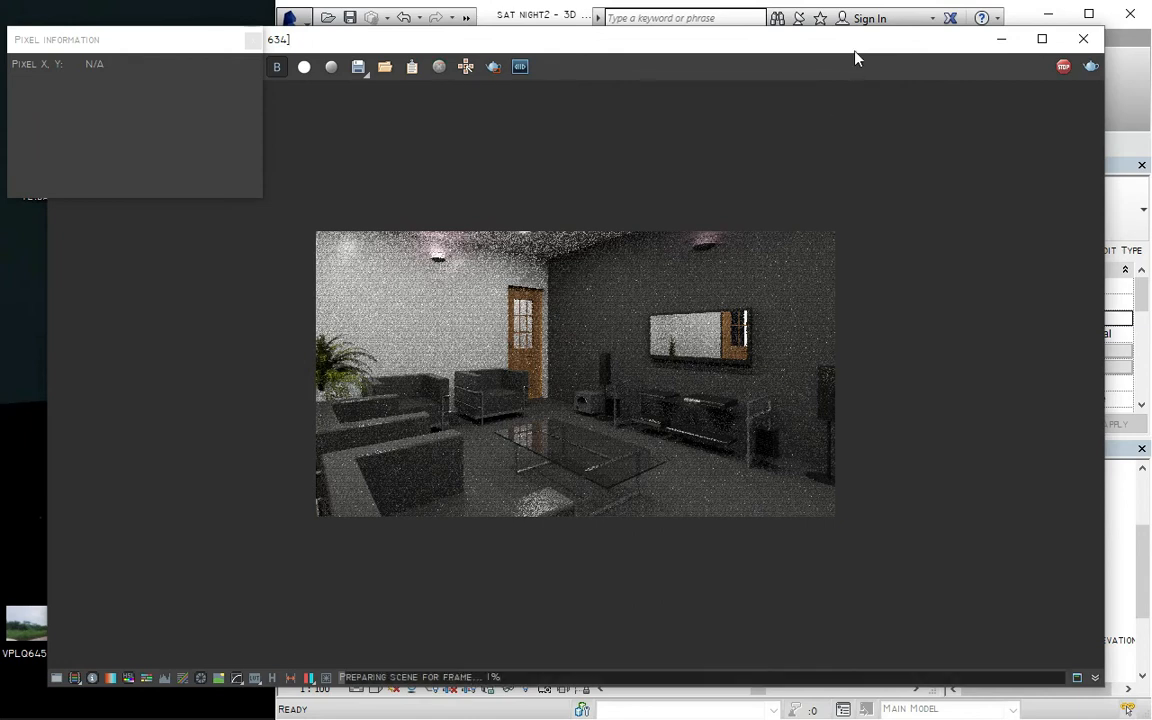
Shrink the V-Ray Frame Buffer window around the rendered image and place it over the 3D model view.
drag(828, 40, 820, 324)
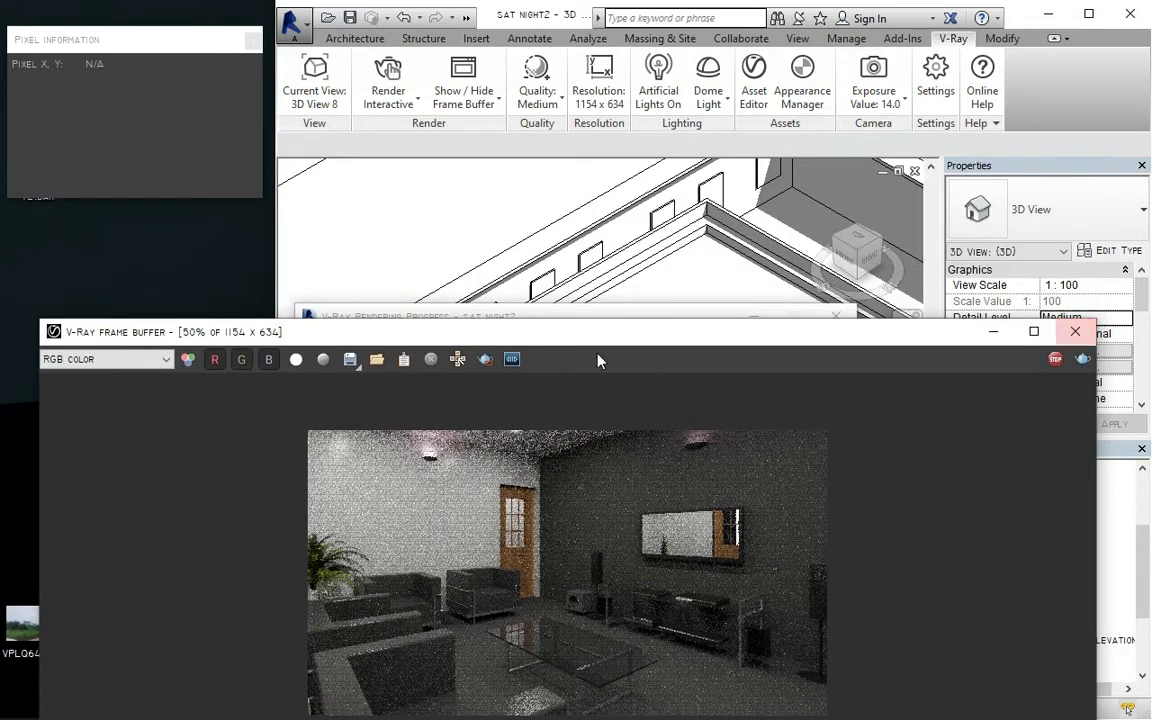
drag(634, 334, 1016, 202)
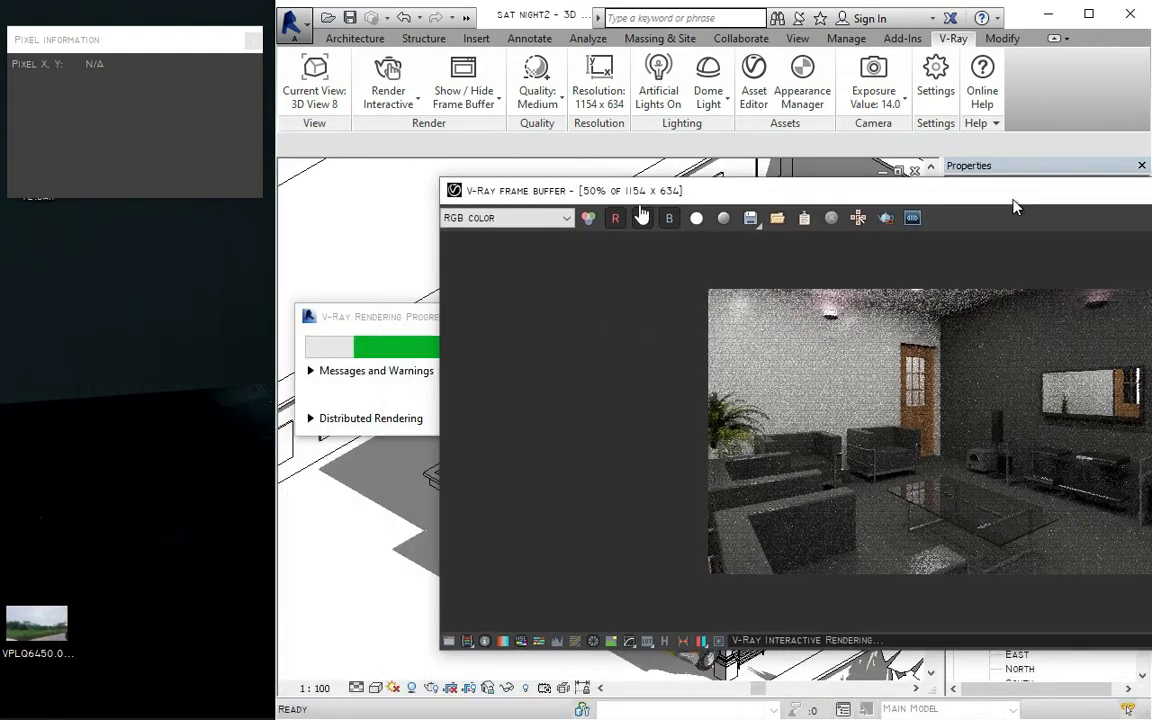
drag(437, 177, 946, 257)
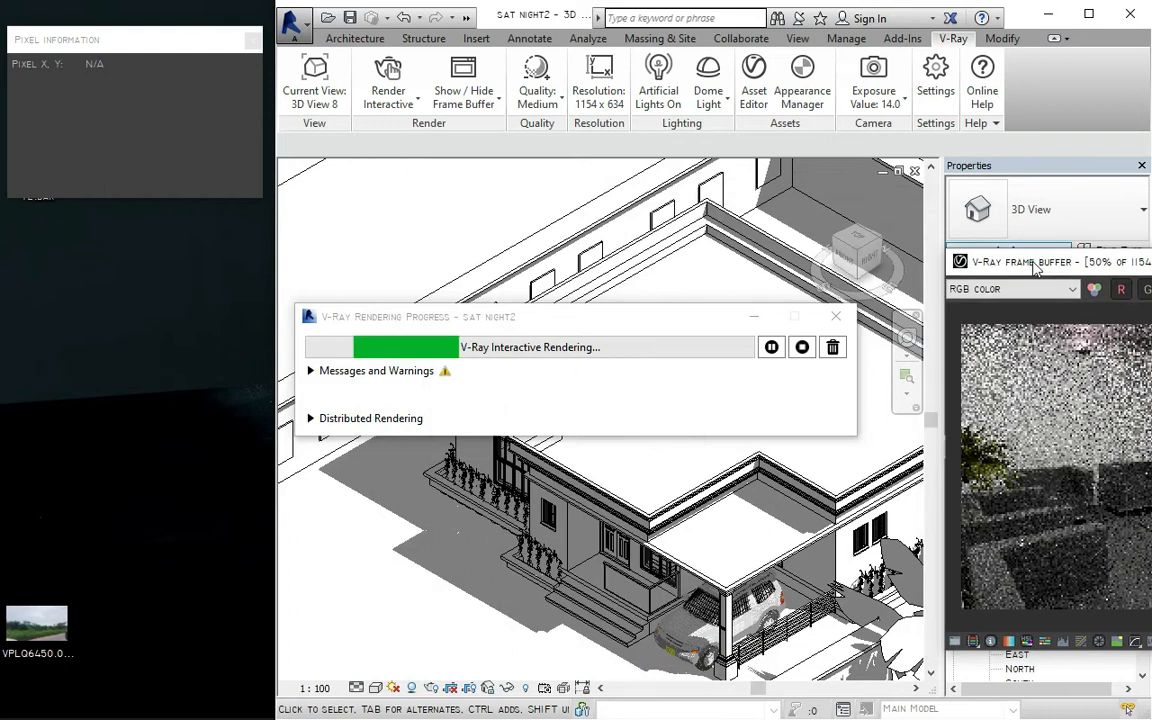
drag(841, 261, 407, 309)
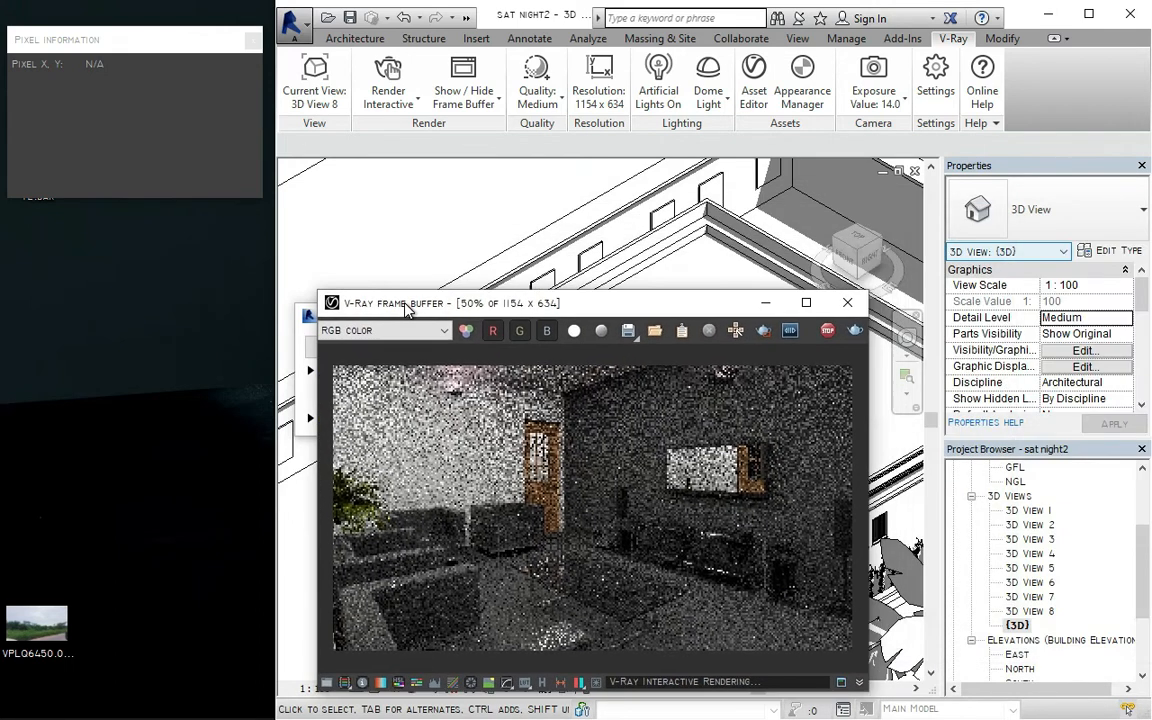
Create a new project material in the Material Browser, moving the frame buffer clear of the material list.
scroll(448, 178, down, 2)
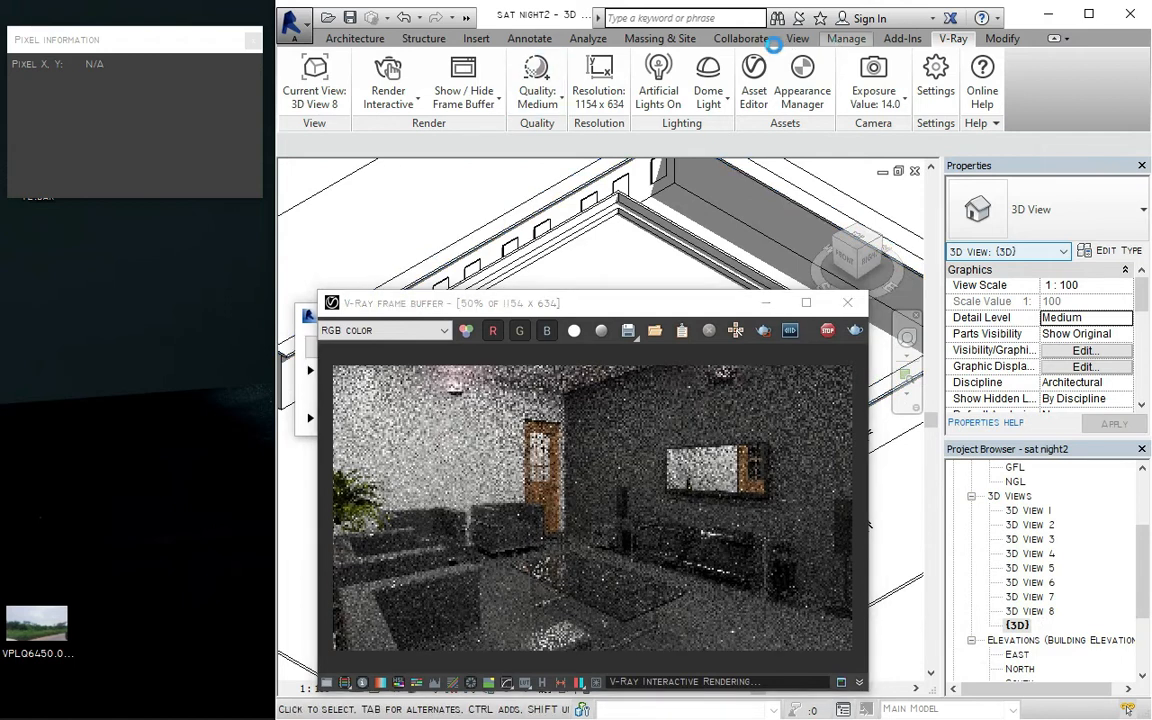
click(843, 40)
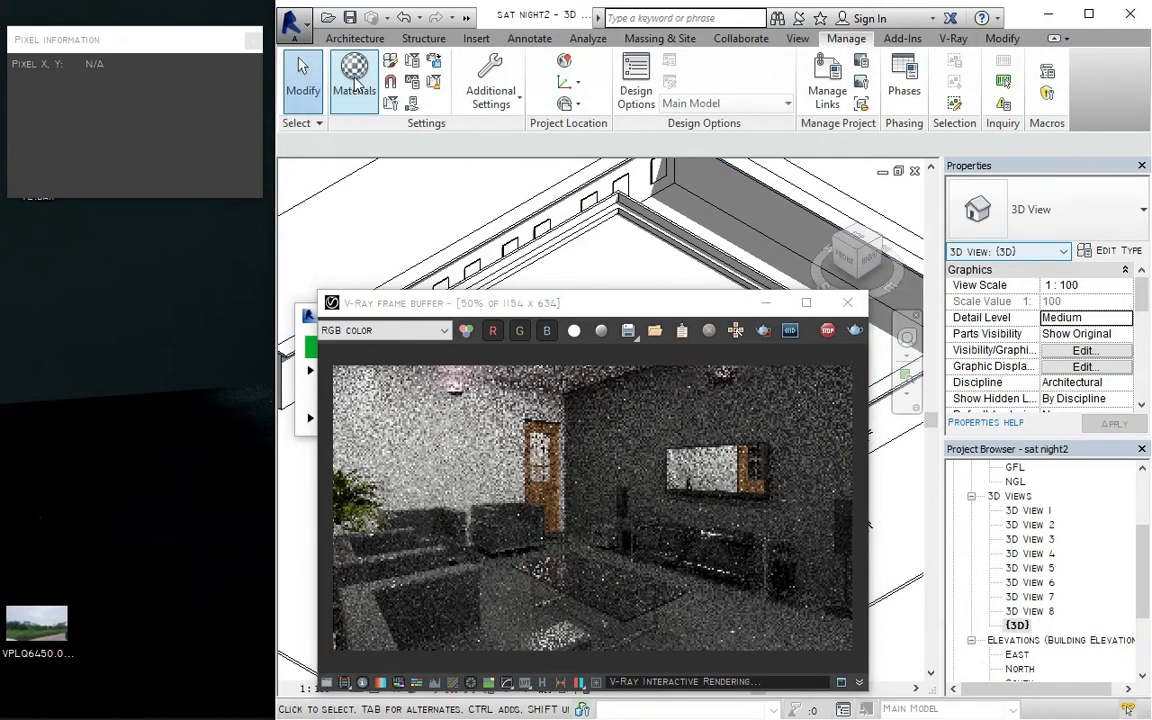
click(356, 85)
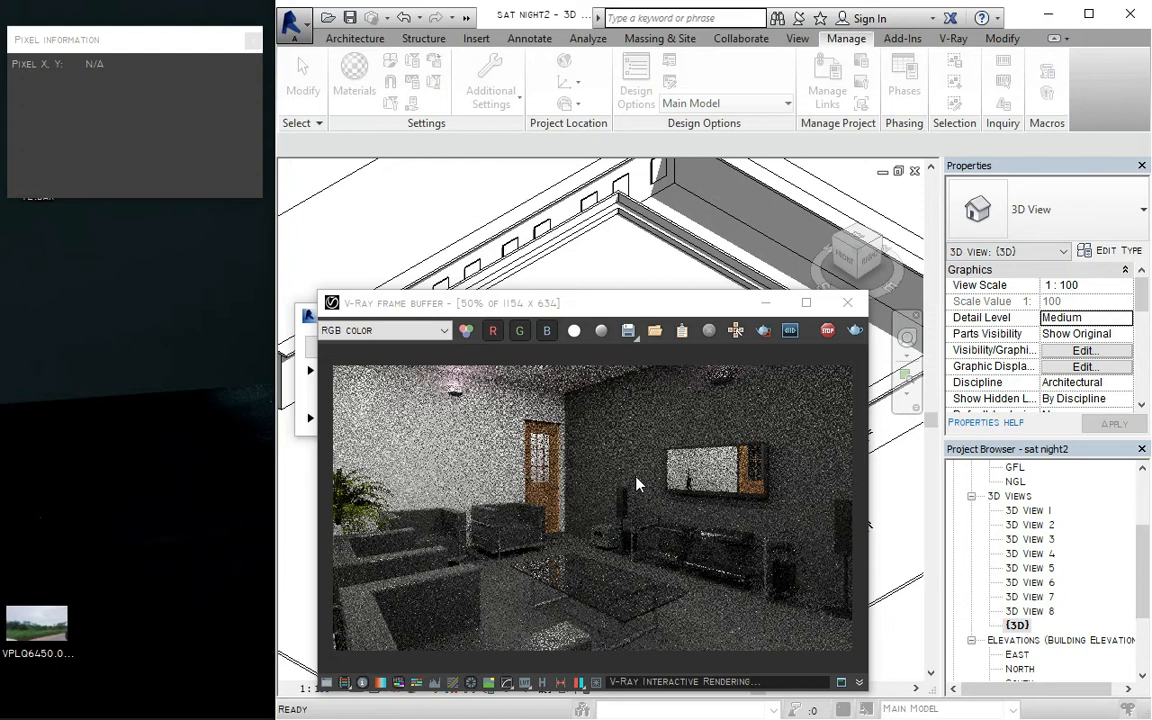
drag(648, 307, 908, 256)
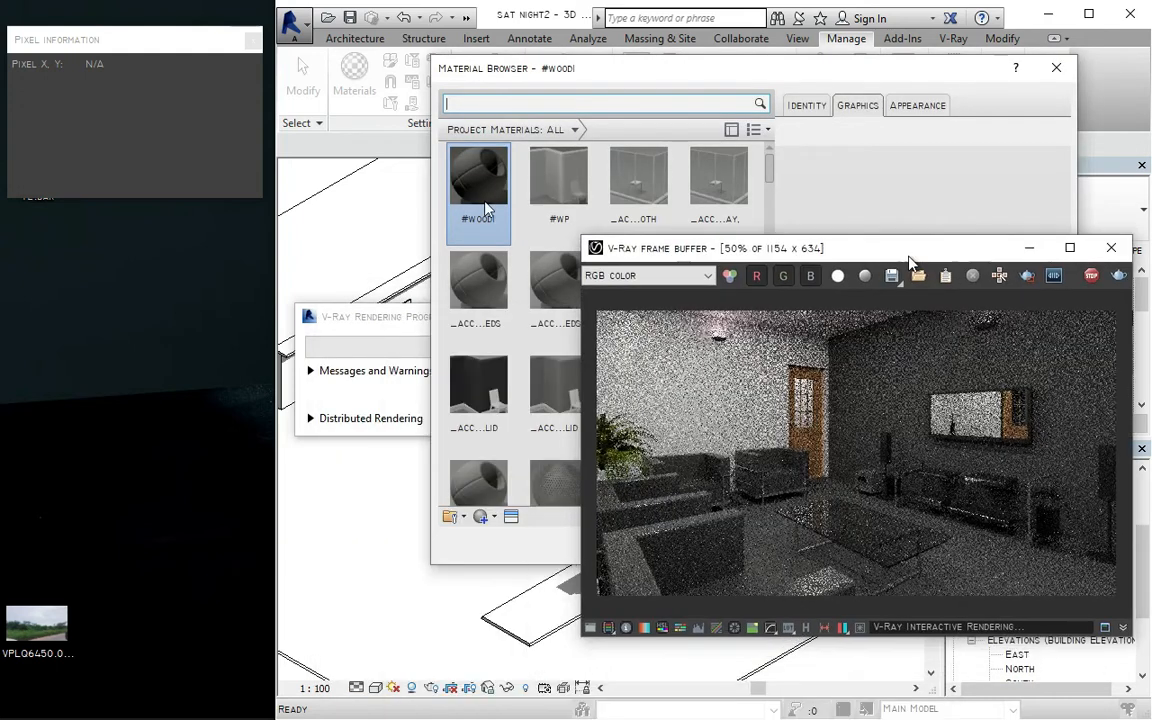
click(493, 518)
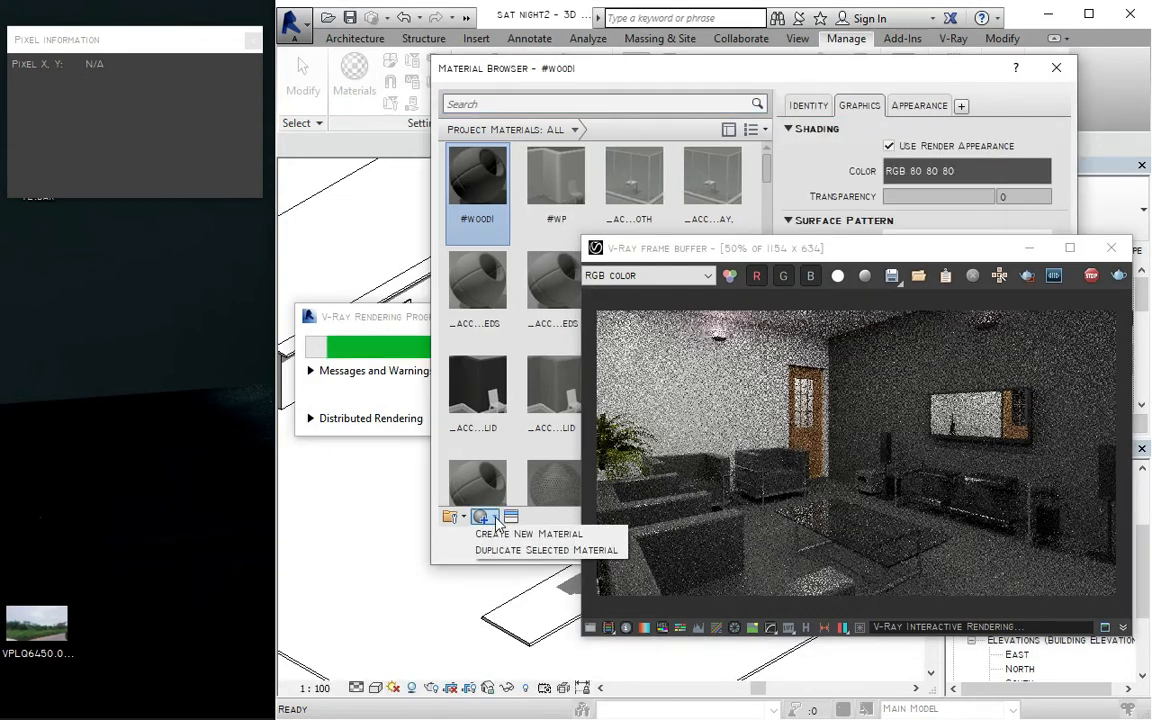
click(501, 536)
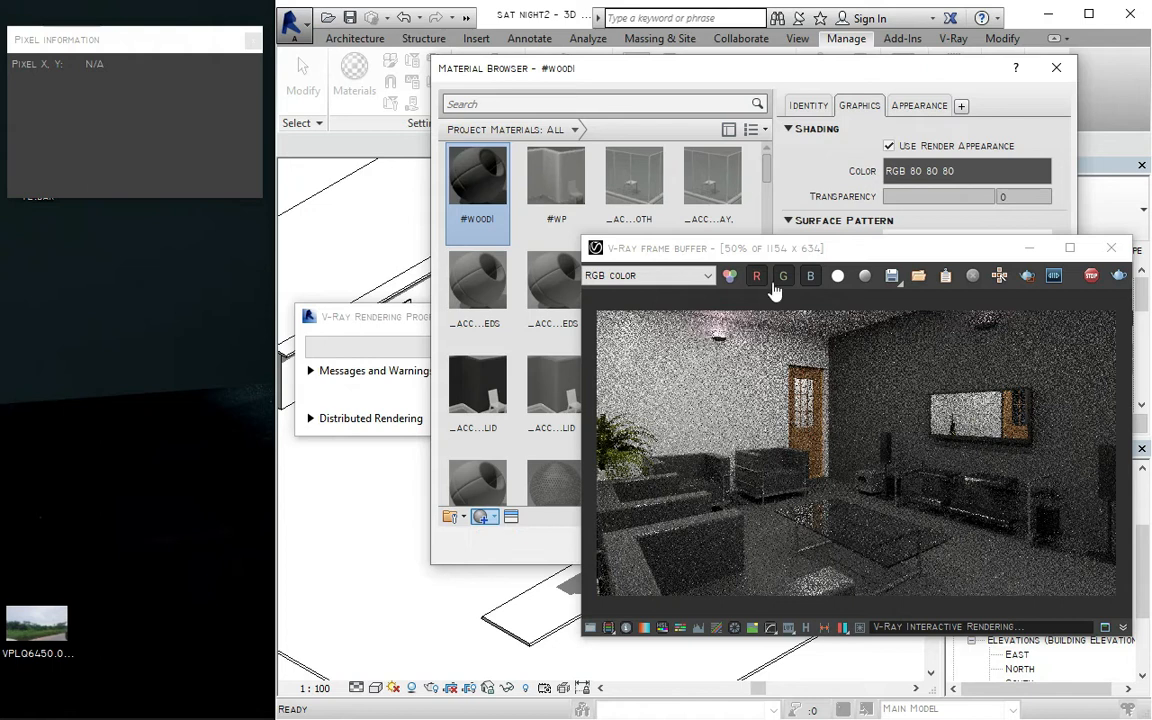
drag(785, 256, 633, 471)
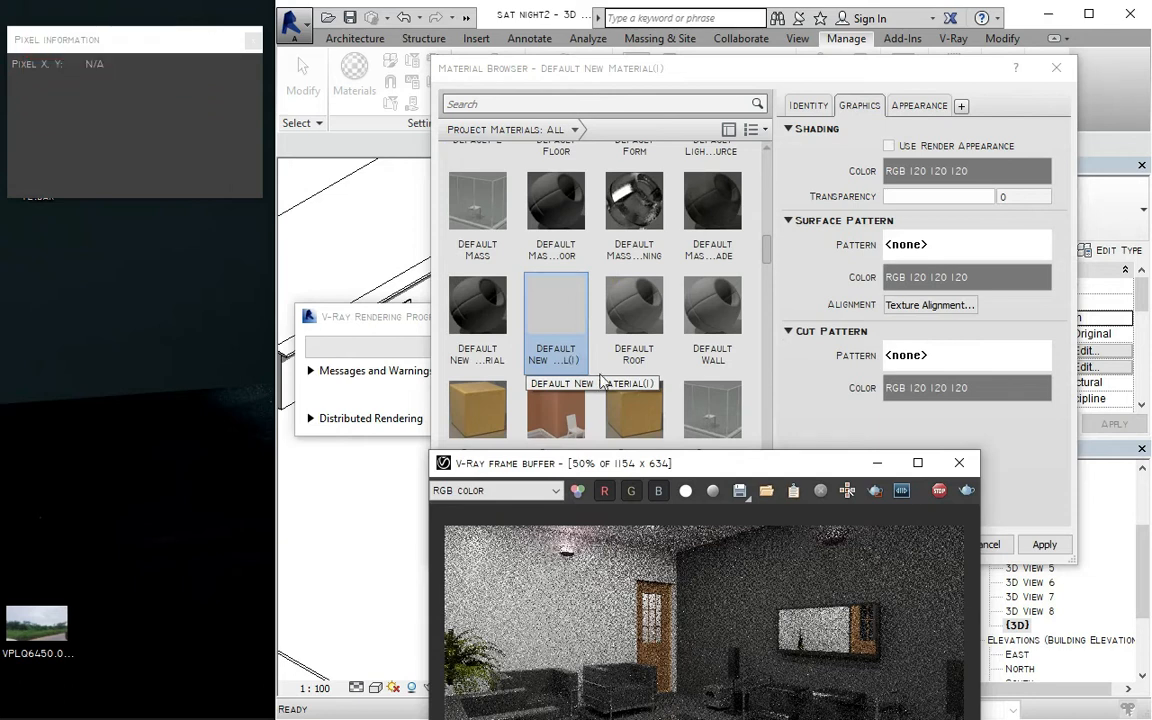
Rename the new default material as WOOD.
right_click(563, 353)
click(616, 396)
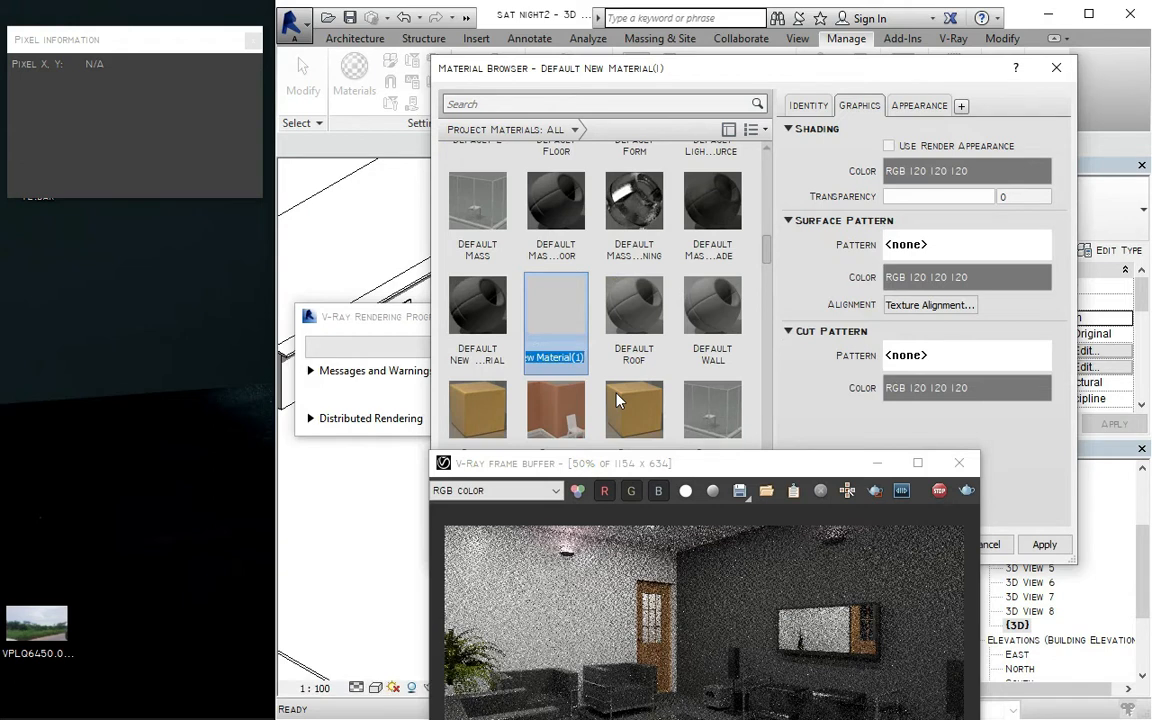
text(wood)
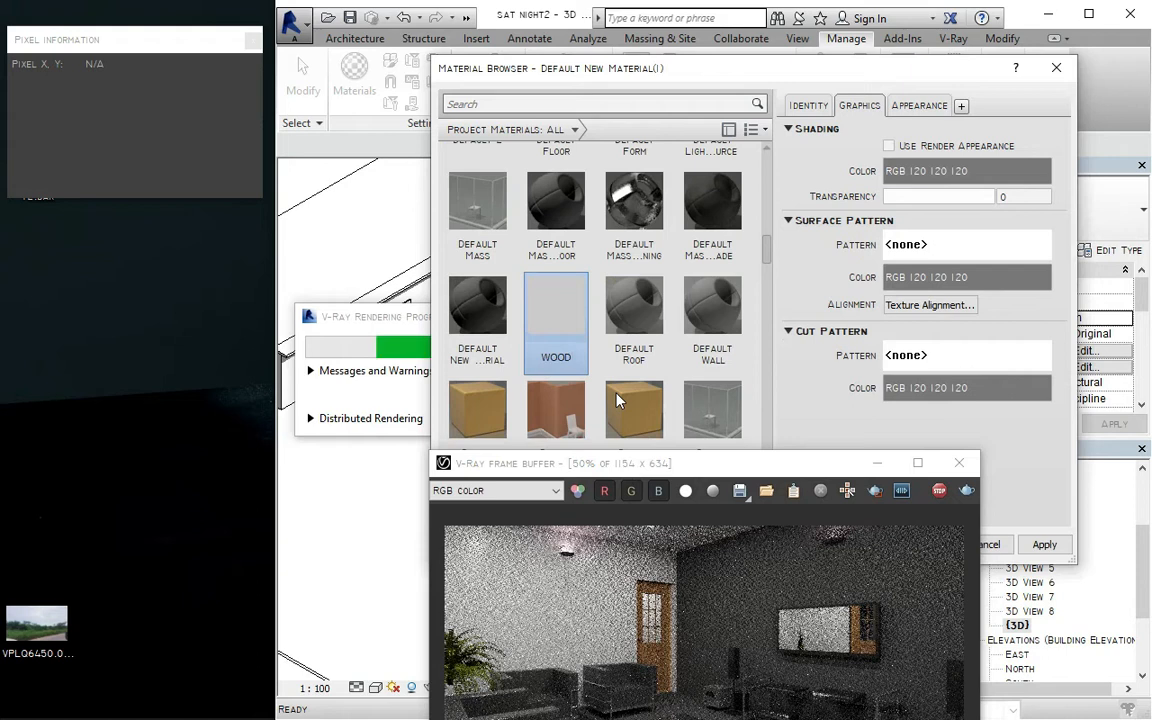
key(Return)
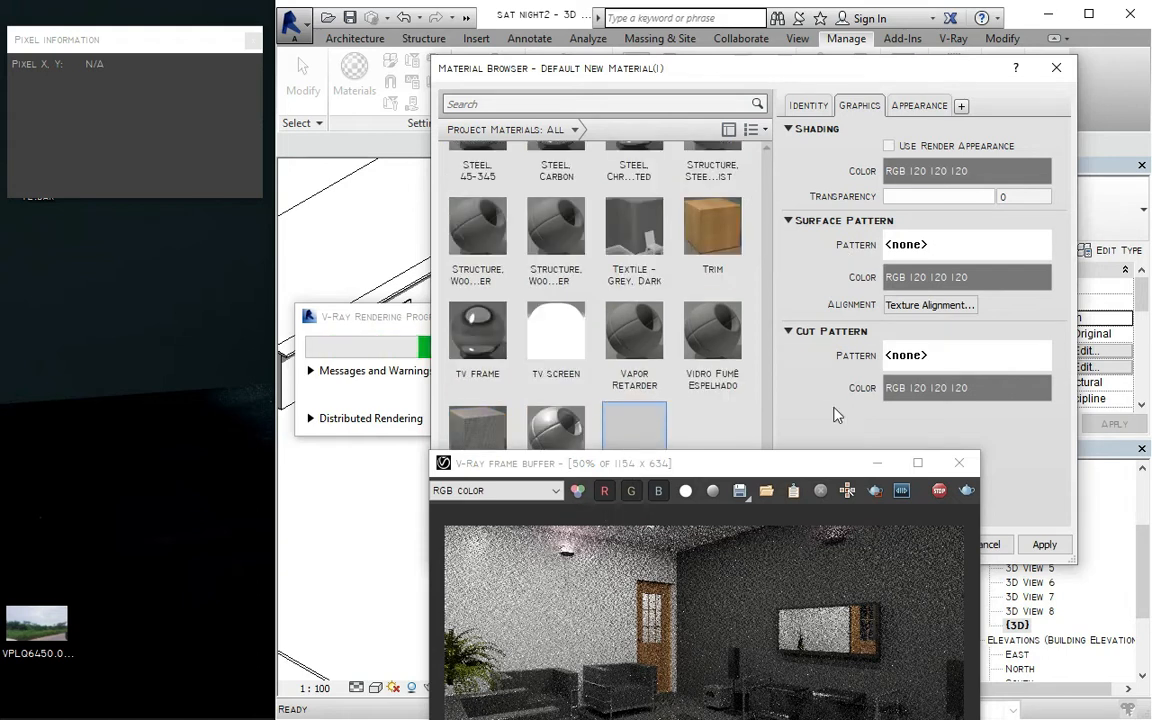
Create a second new project material and name it BRICK1.
drag(706, 470, 667, 594)
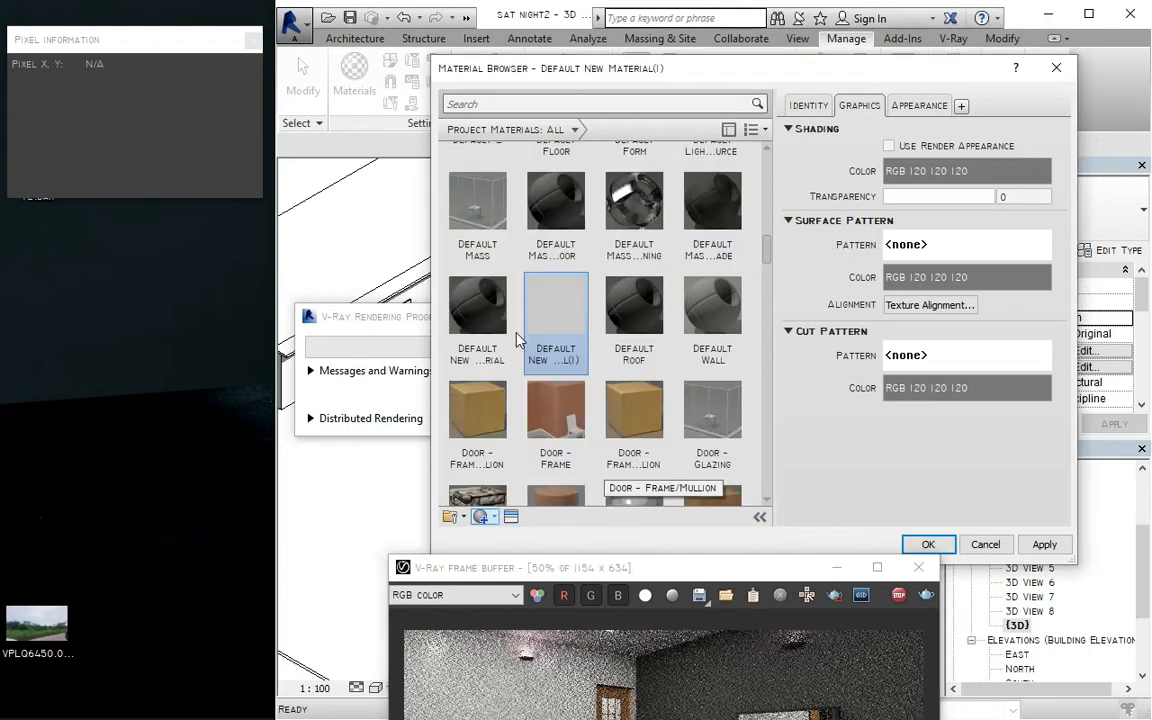
right_click(557, 287)
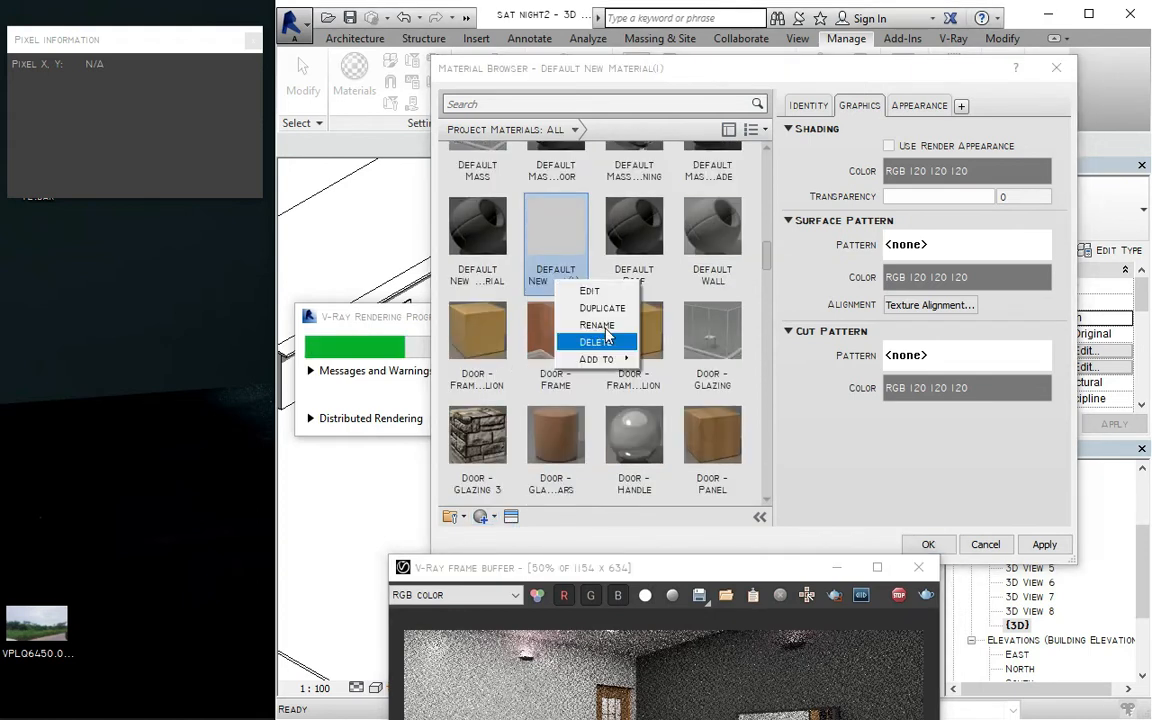
click(603, 321)
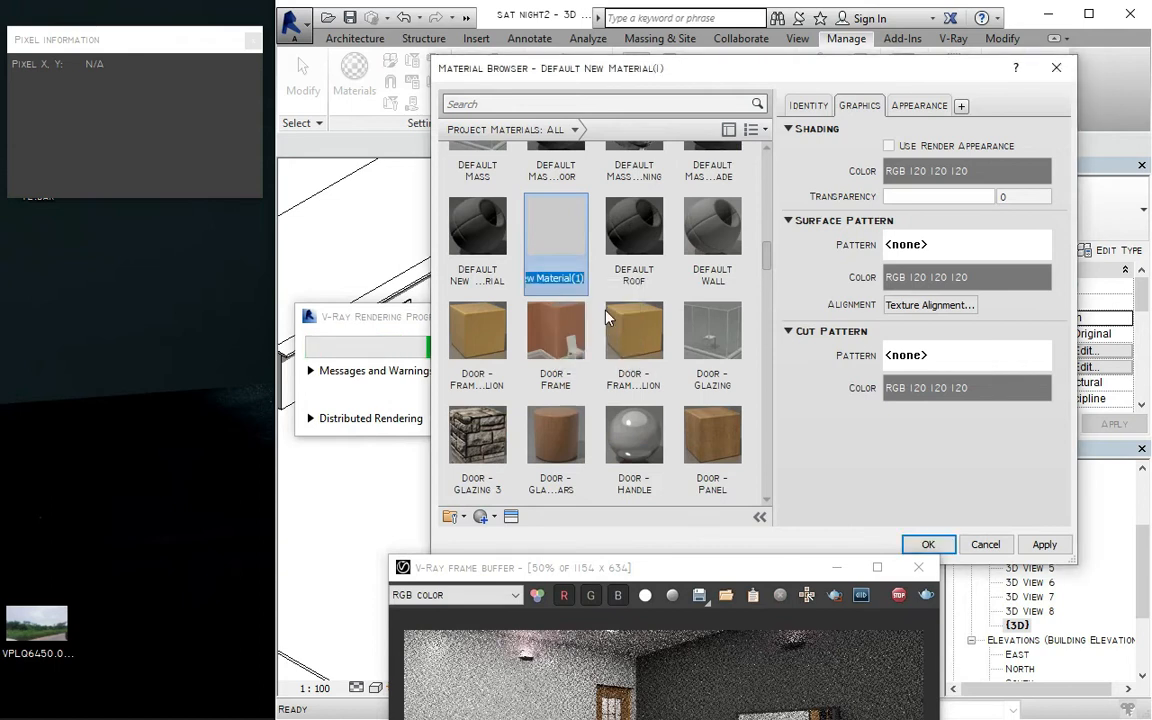
text(BRI)
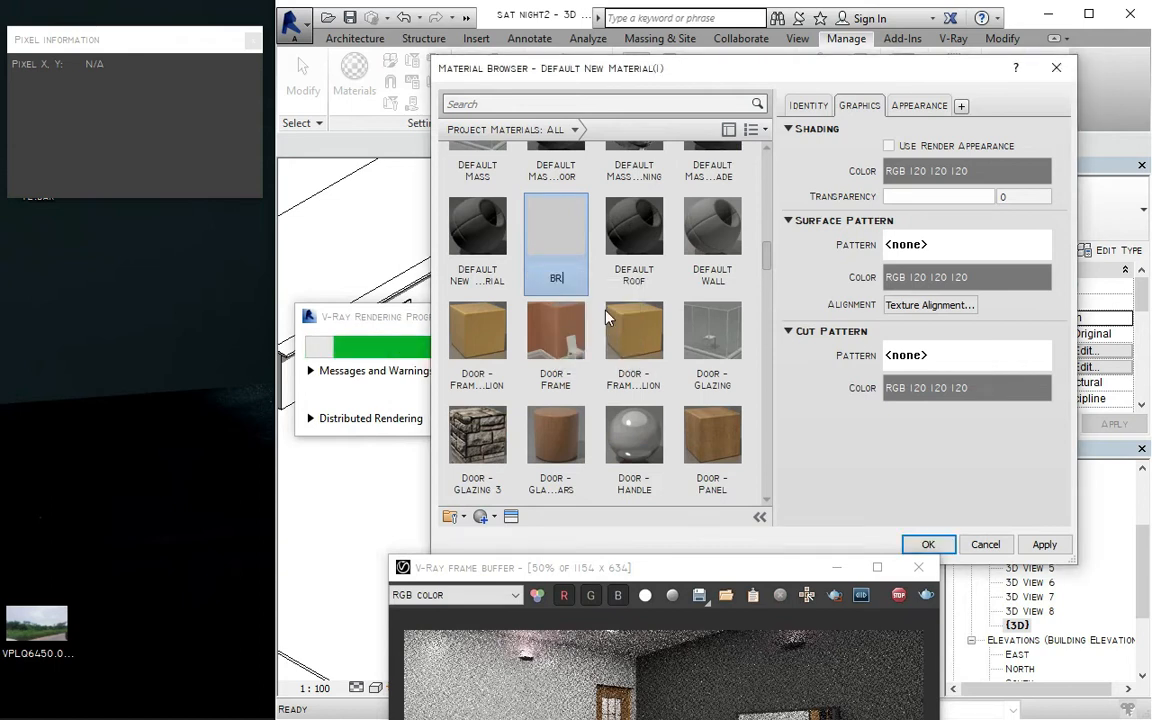
text(C)
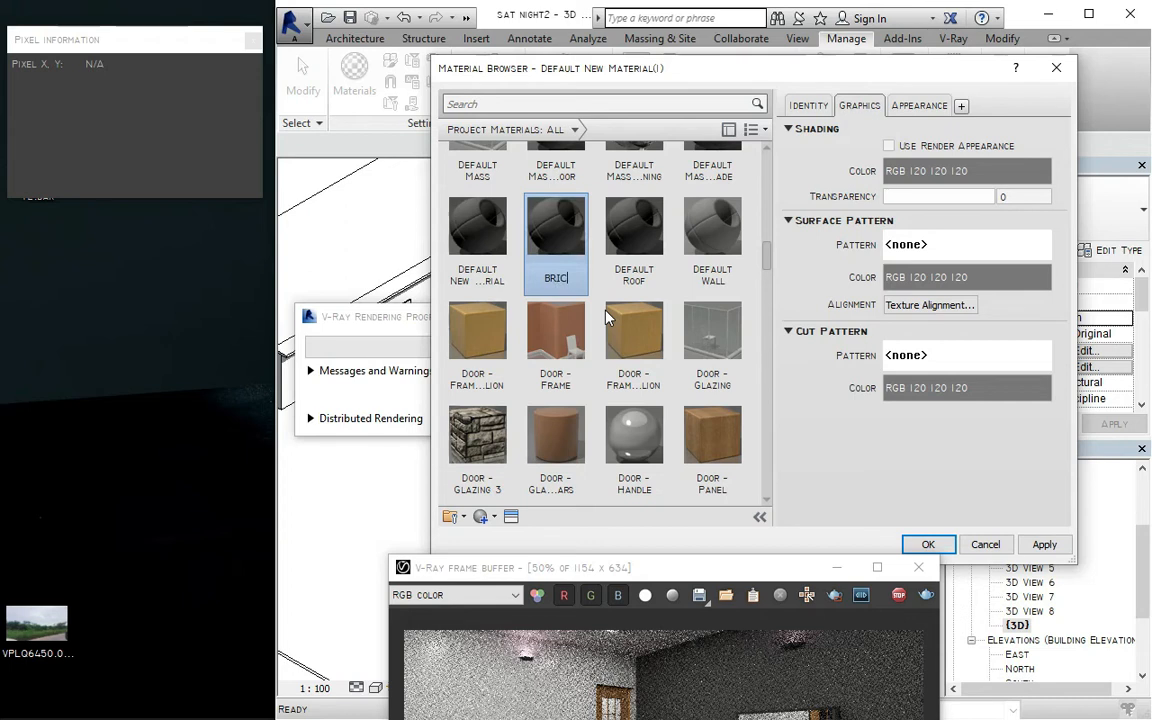
text(K1)
key(Return)
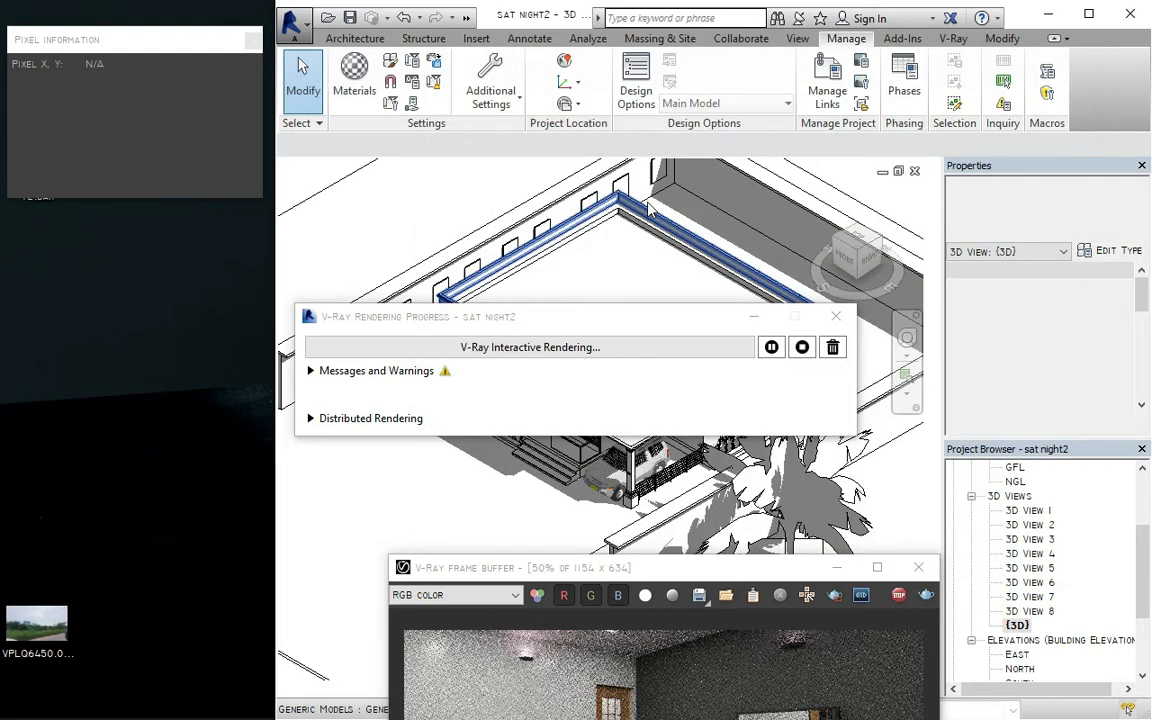
Search the materials in the V-Ray Appearance Manager for WOOD.
click(953, 39)
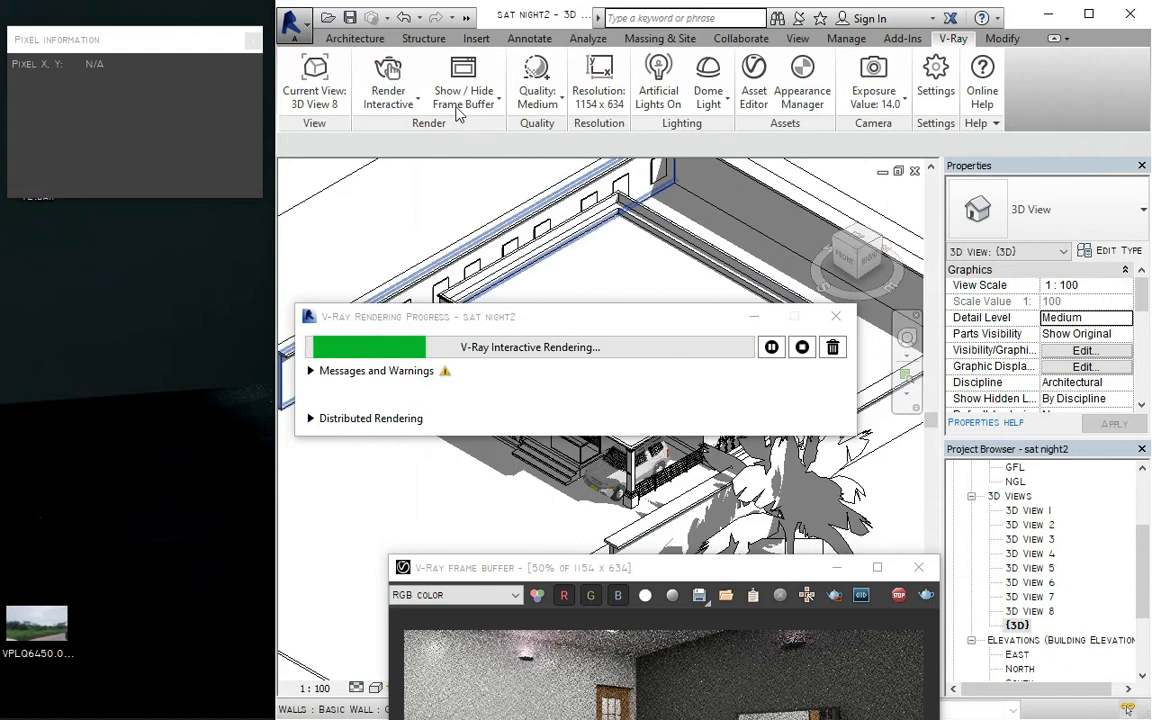
click(787, 92)
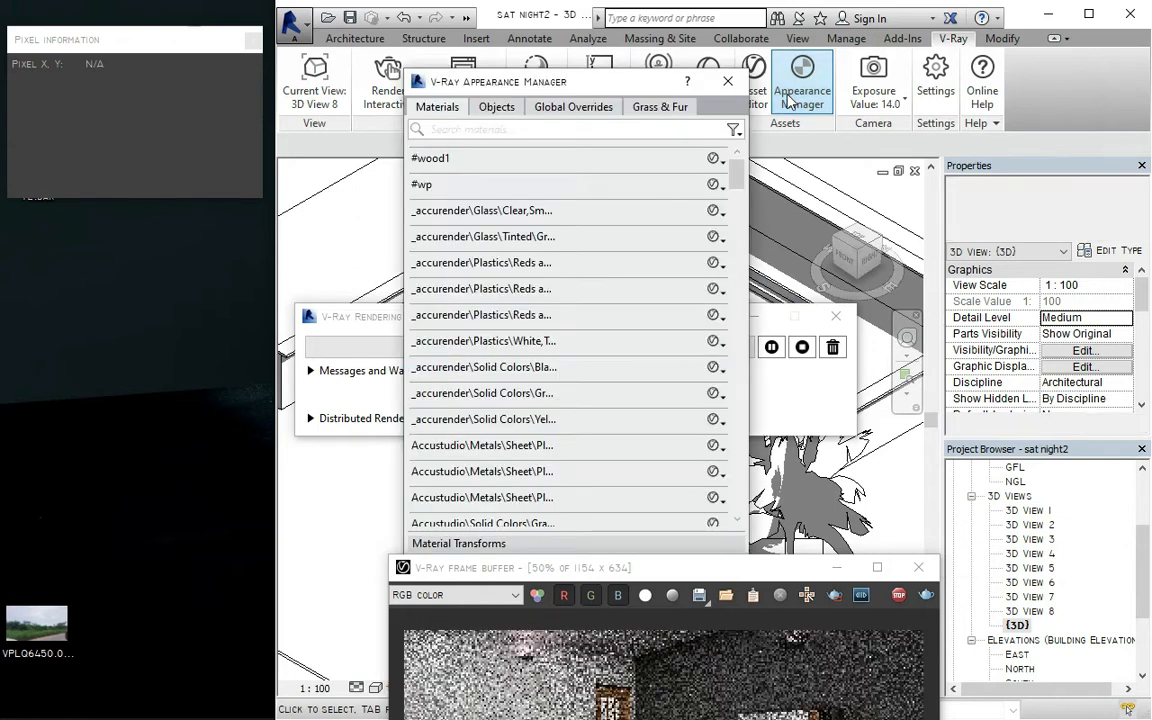
click(564, 131)
text(W)
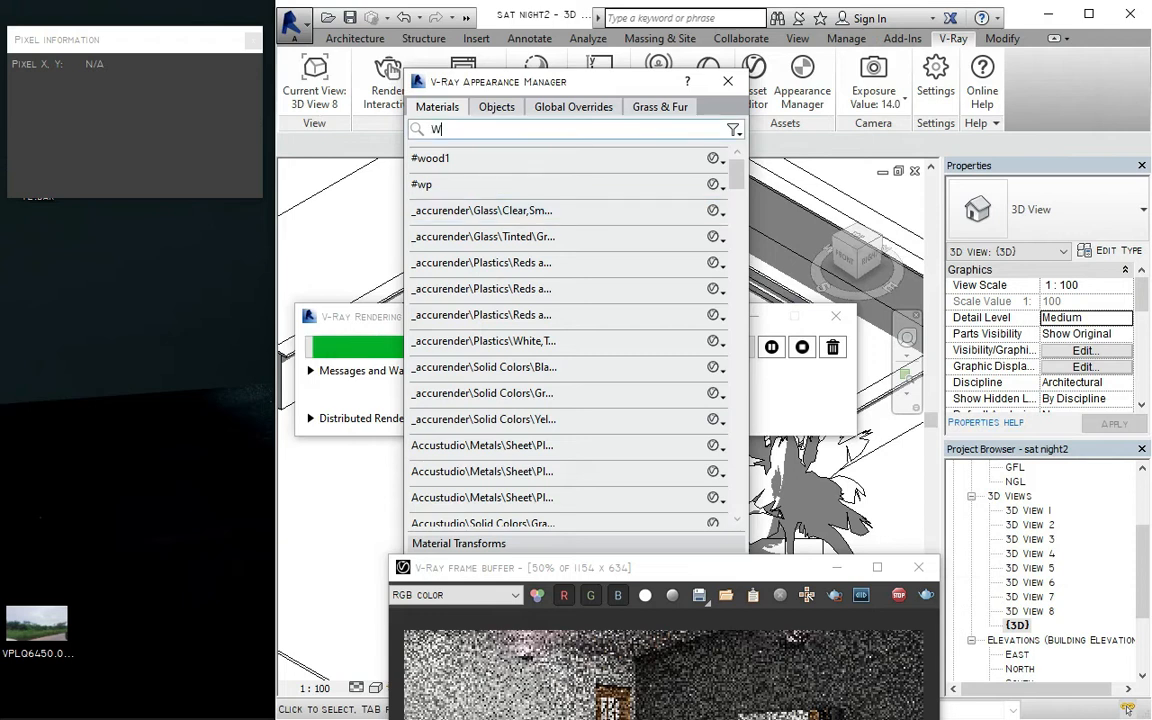
text(OOD)
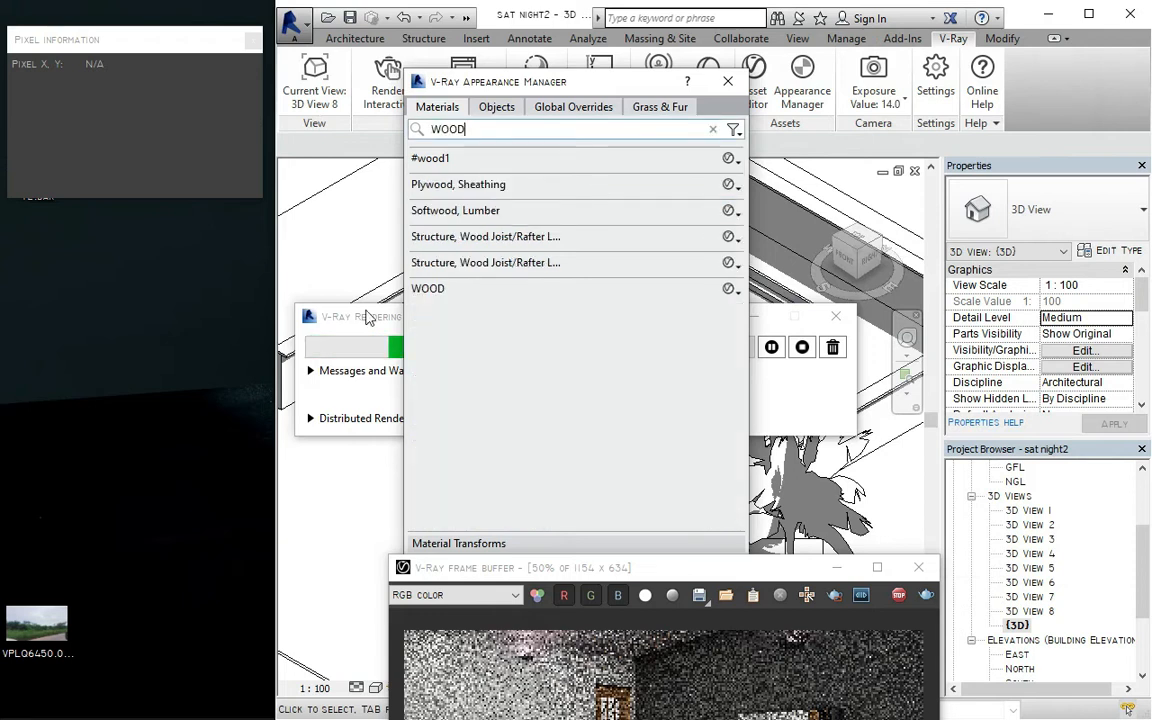
Start linking a V-Ray material file to WOOD and browse to V-Ray for Revit's materials folder under C:\Program Files\Chaos Group\V-Ray.
click(676, 298)
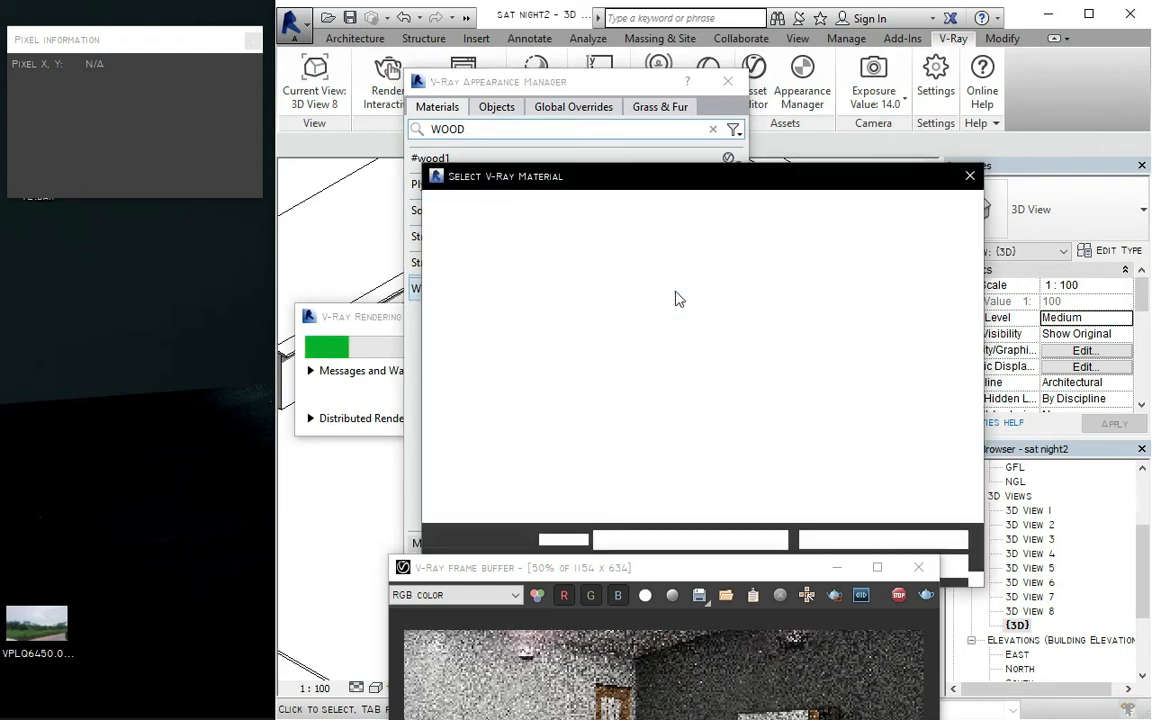
right_click(675, 292)
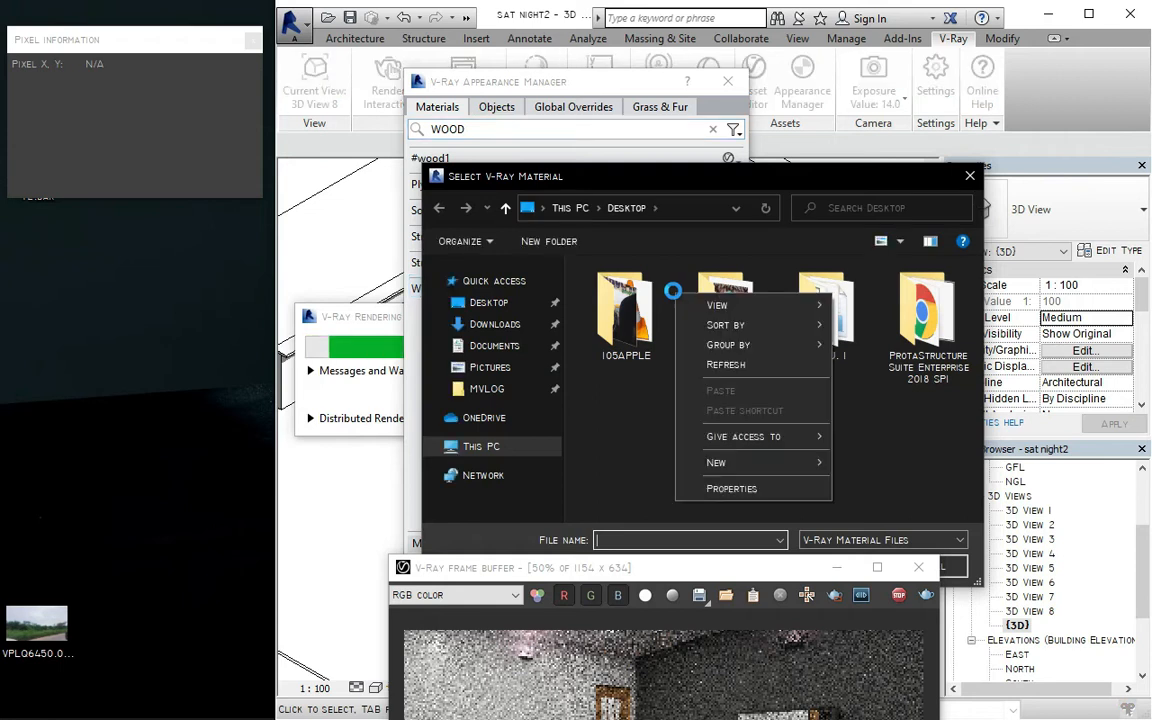
click(857, 425)
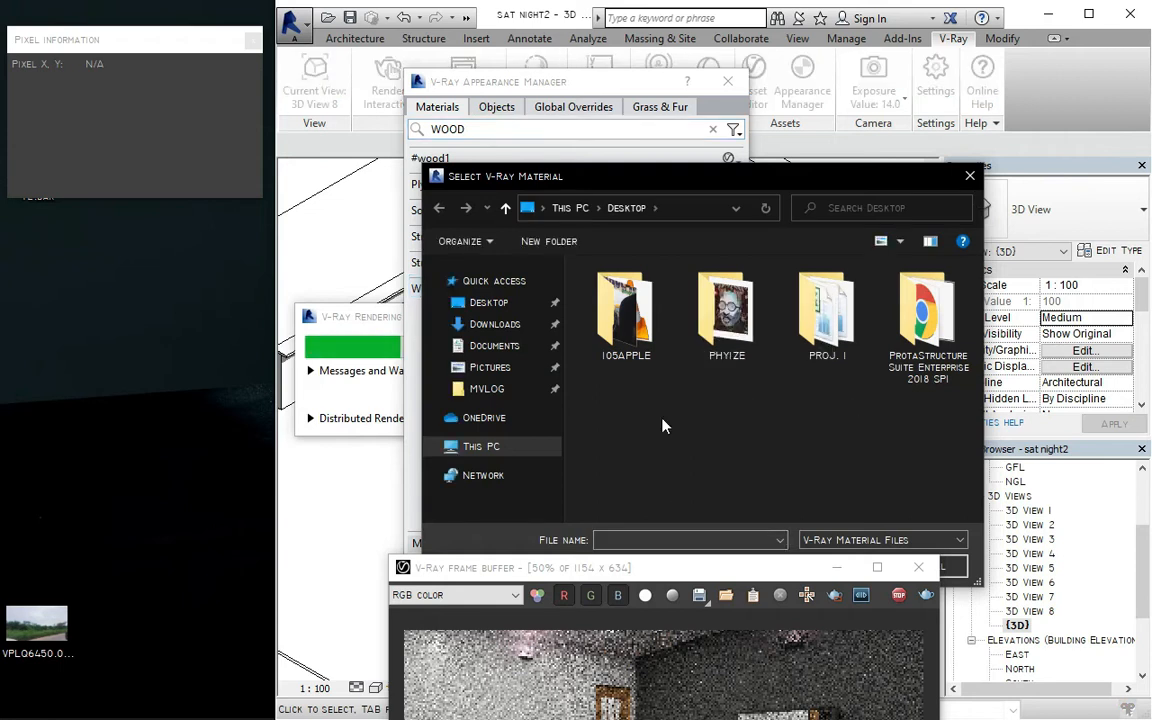
click(490, 449)
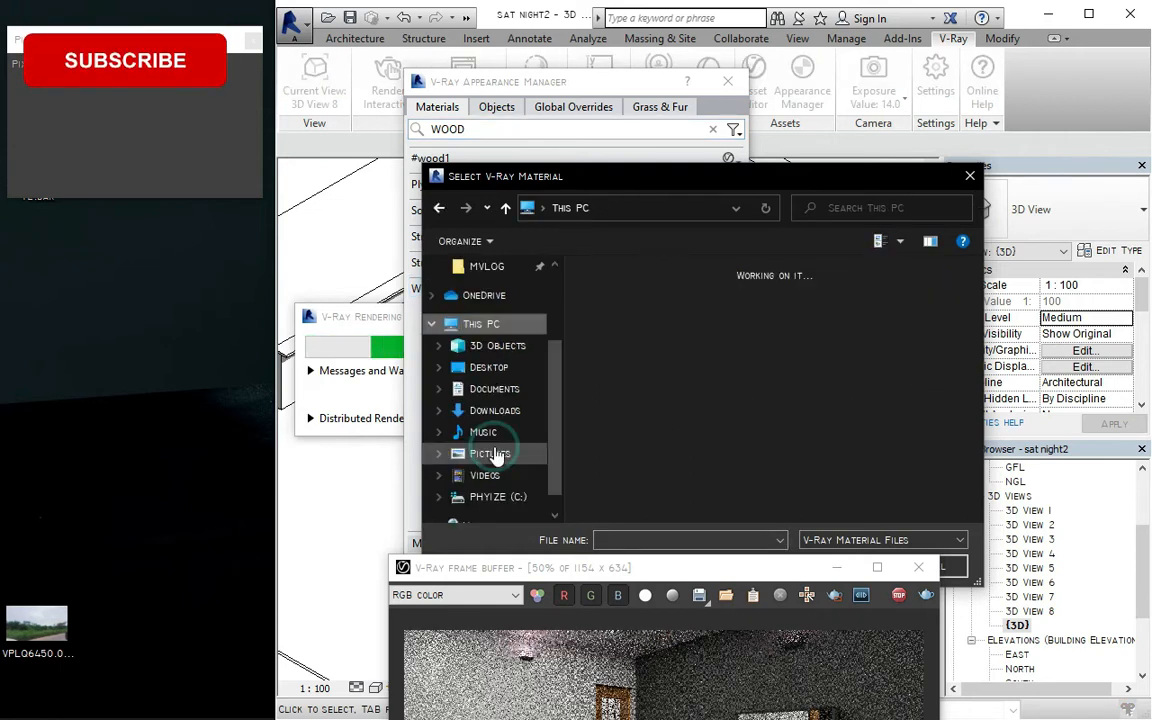
scroll(690, 470, down, 3)
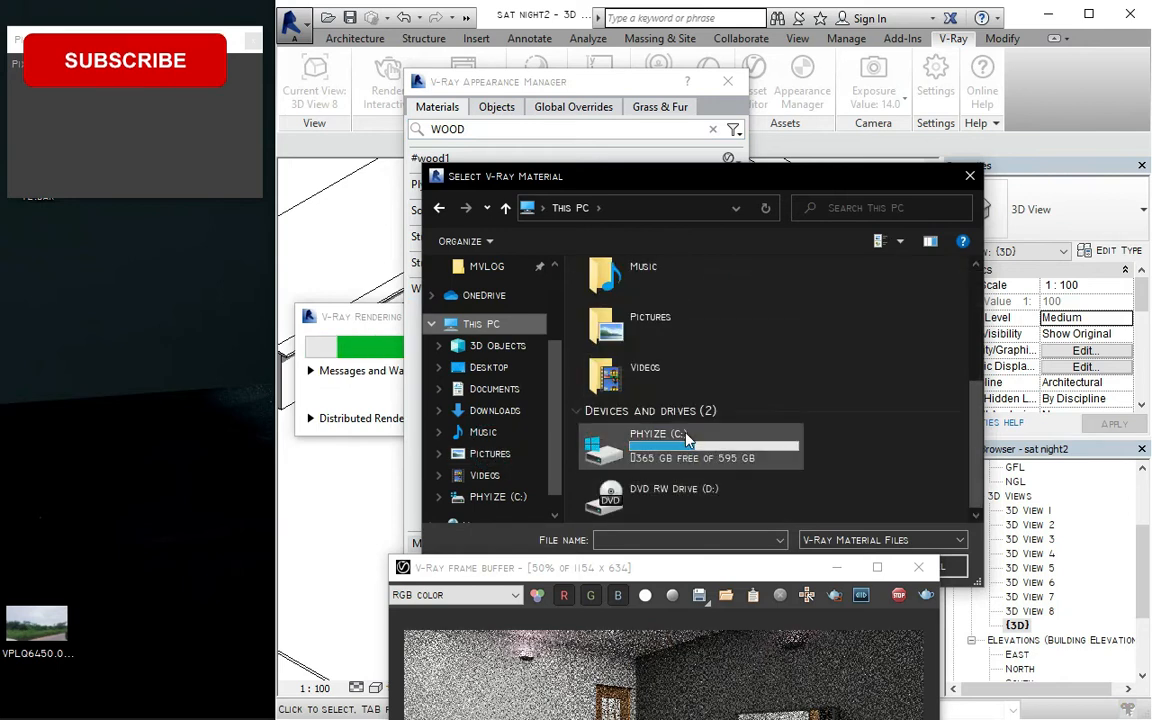
double_click(686, 476)
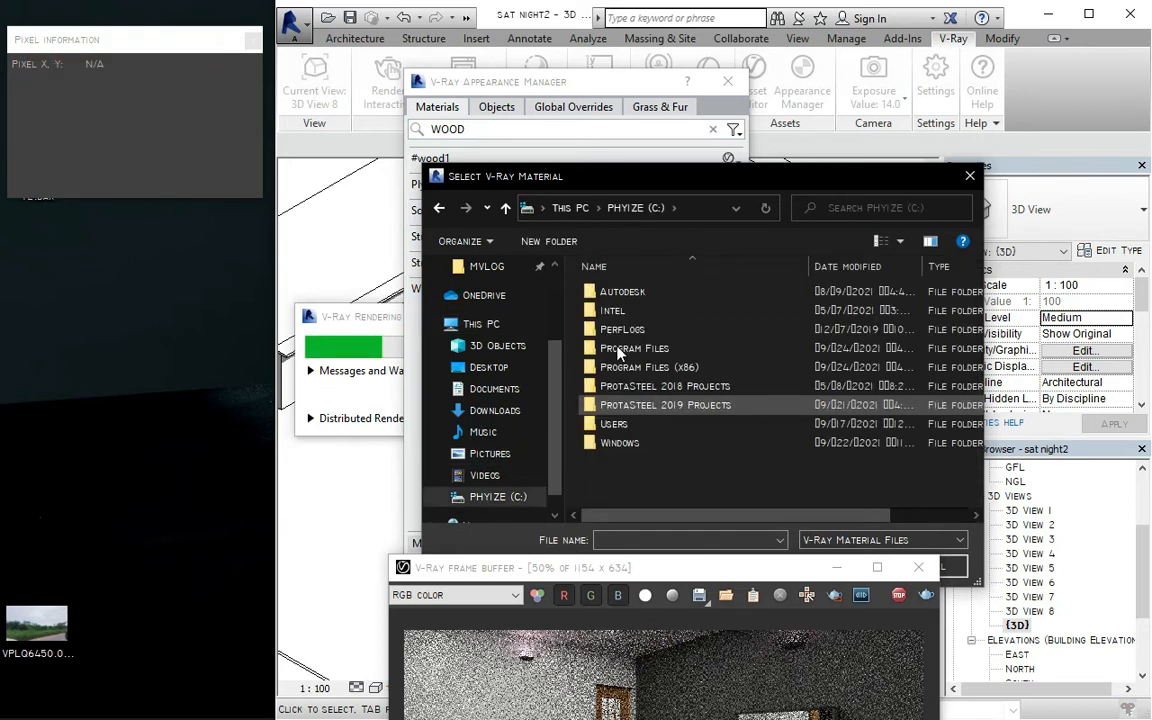
double_click(625, 349)
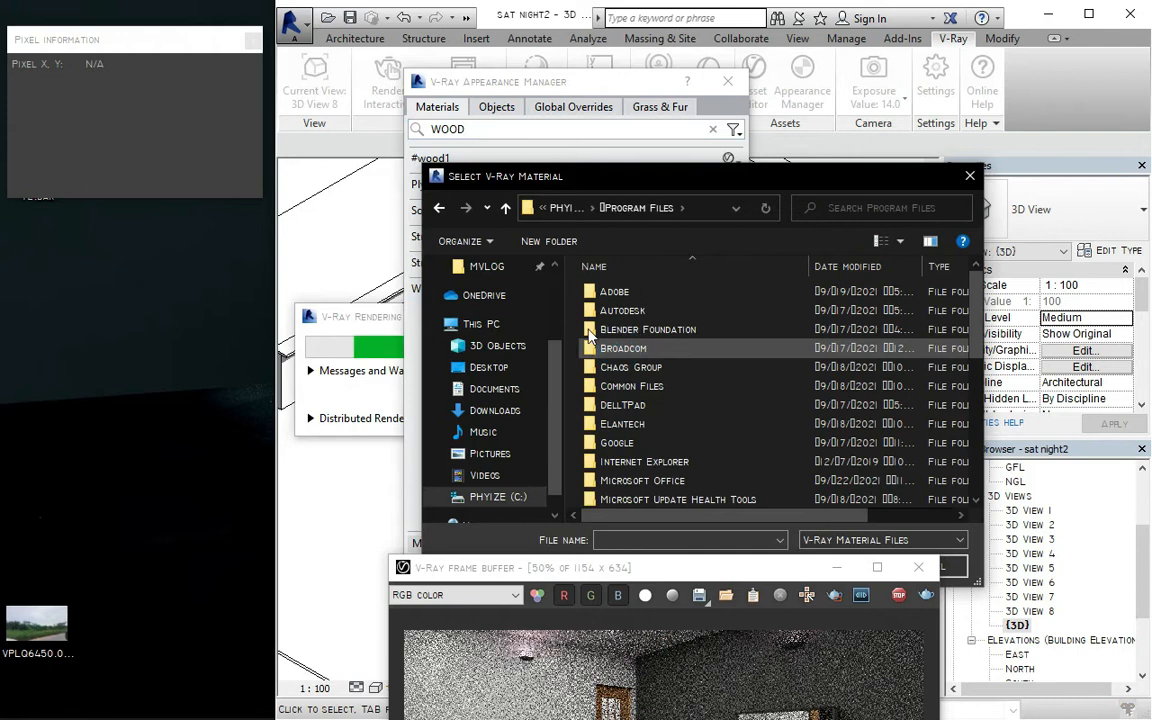
double_click(639, 370)
double_click(616, 291)
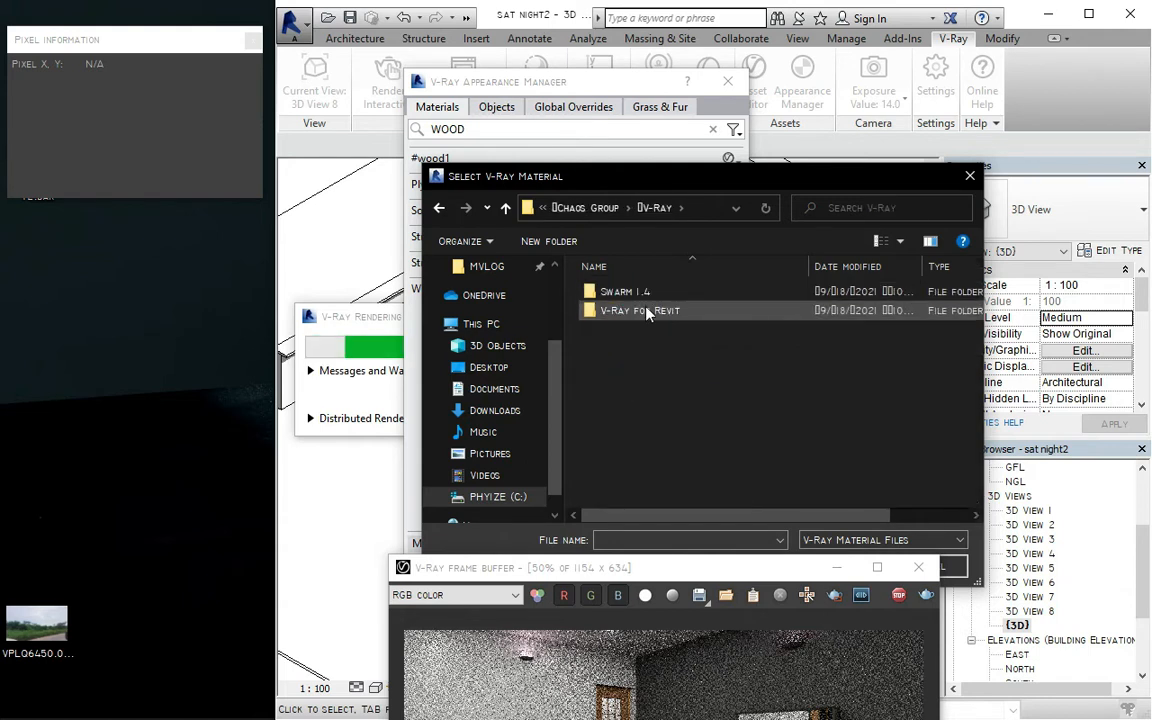
double_click(638, 310)
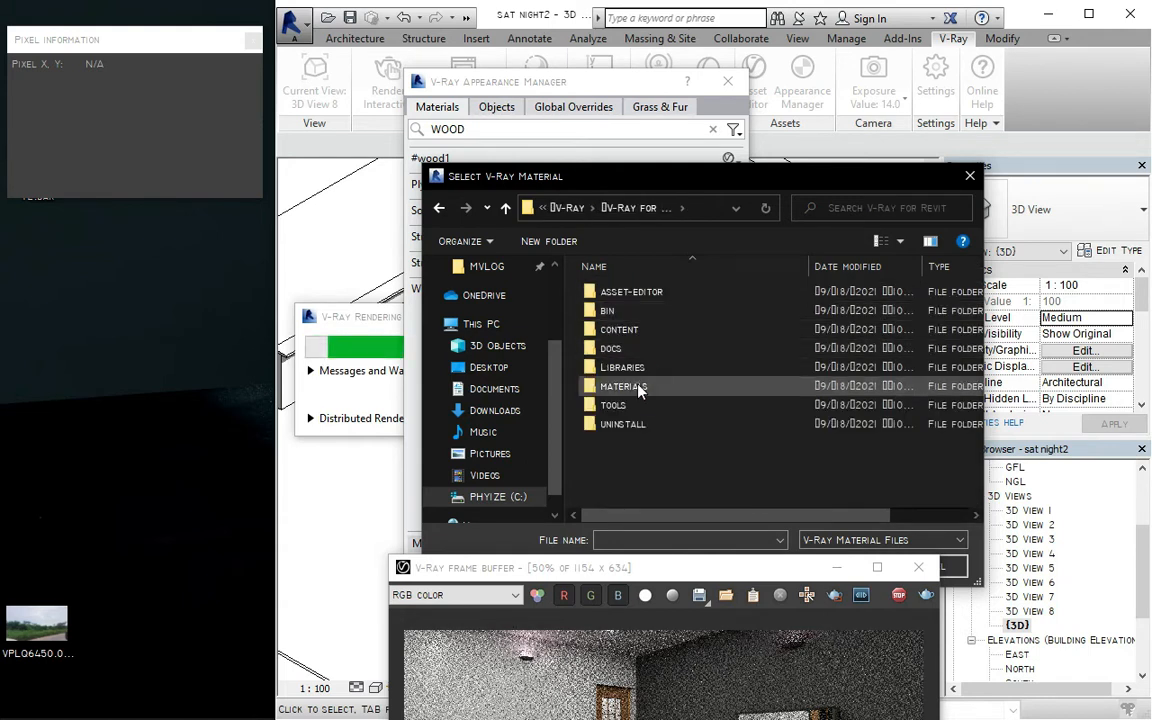
double_click(640, 392)
scroll(825, 407, down, 2)
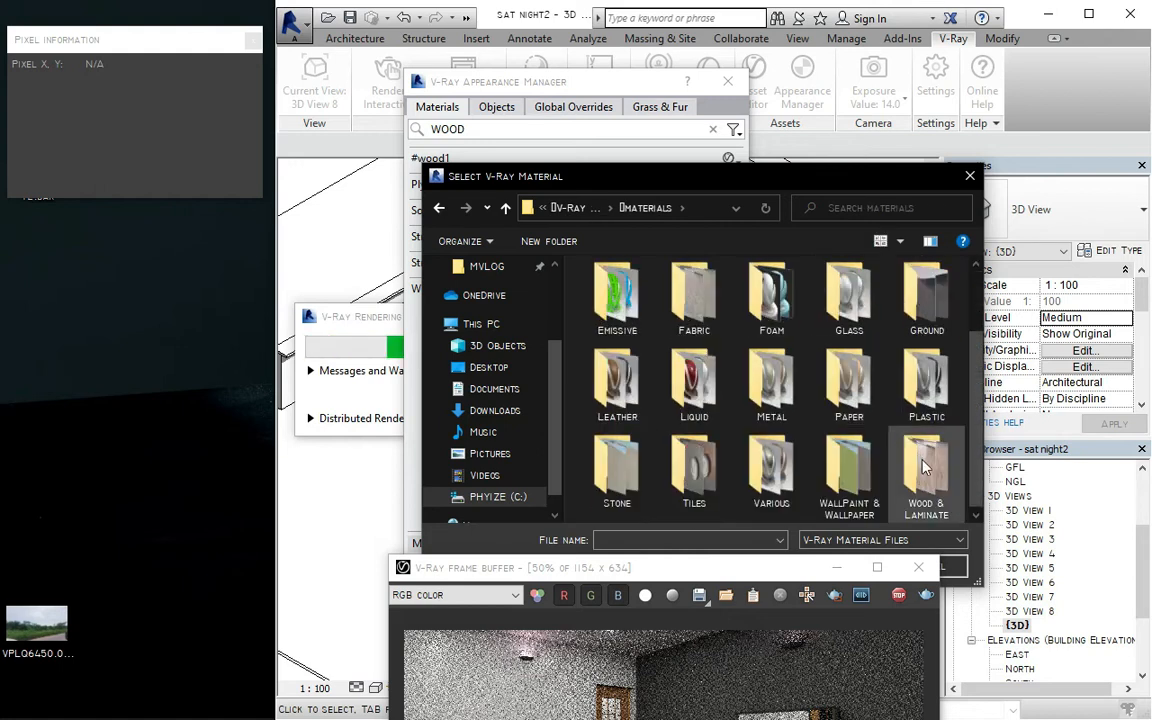
Link the Flooring_Parquet_Herringbone_B01_120cm material file from the Wood & Laminate folder to WOOD.
double_click(925, 465)
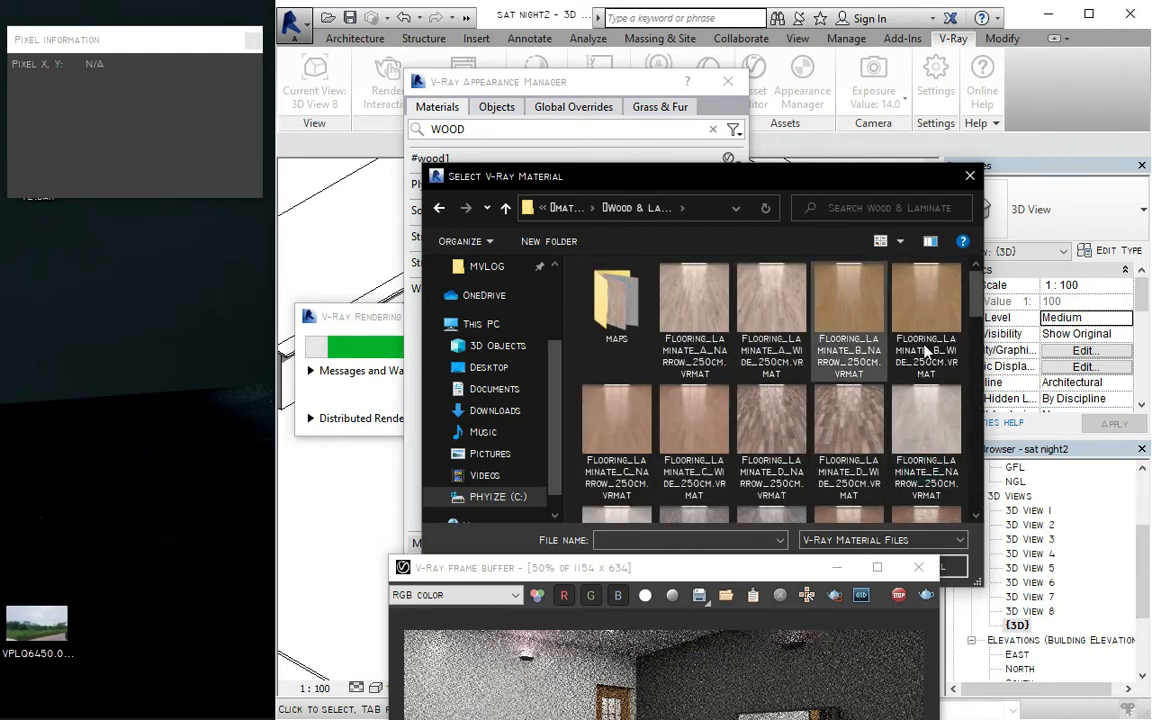
drag(977, 295, 980, 357)
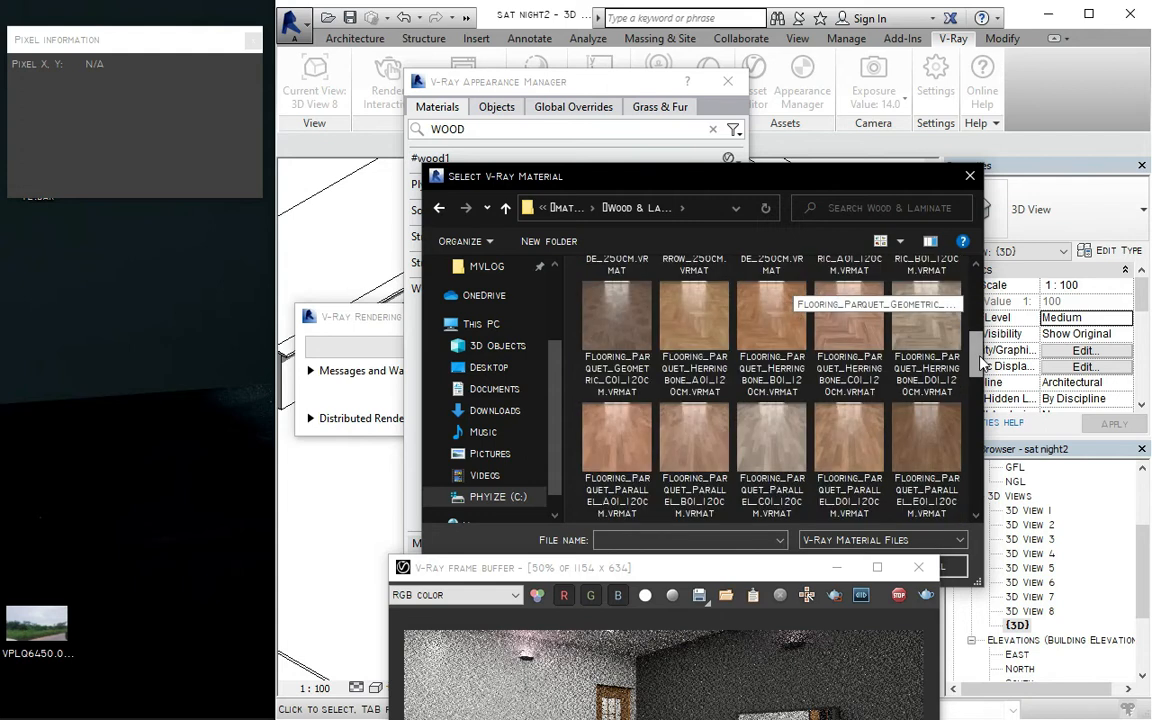
click(769, 328)
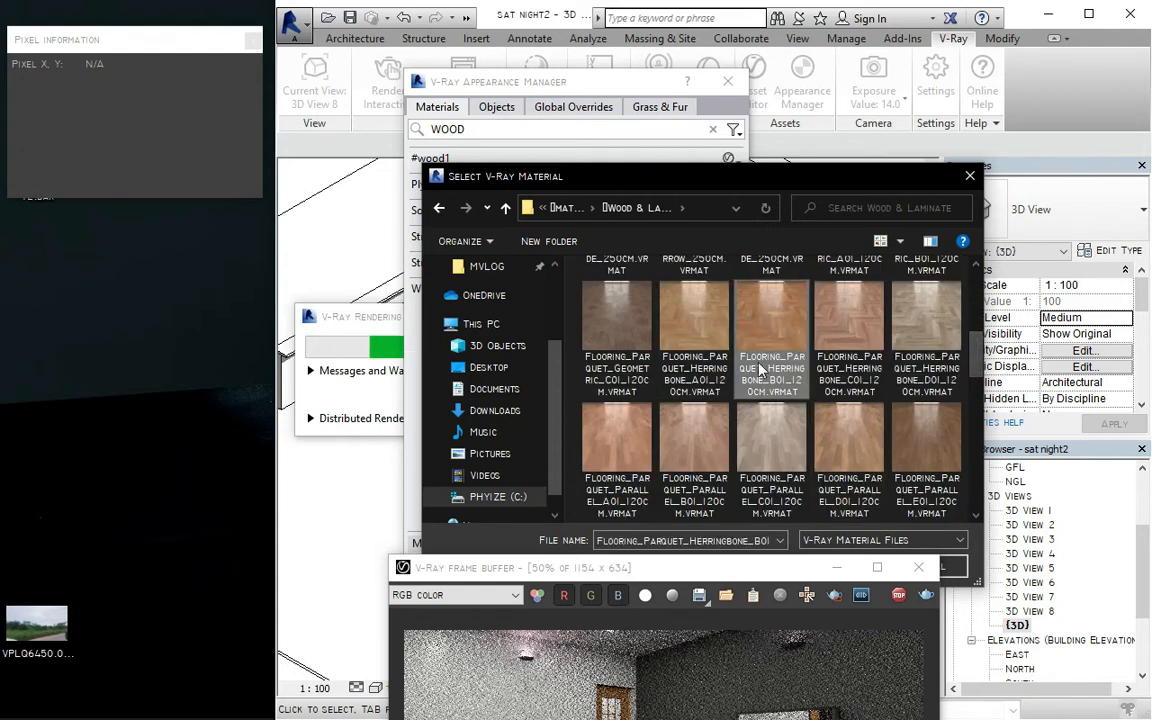
double_click(766, 327)
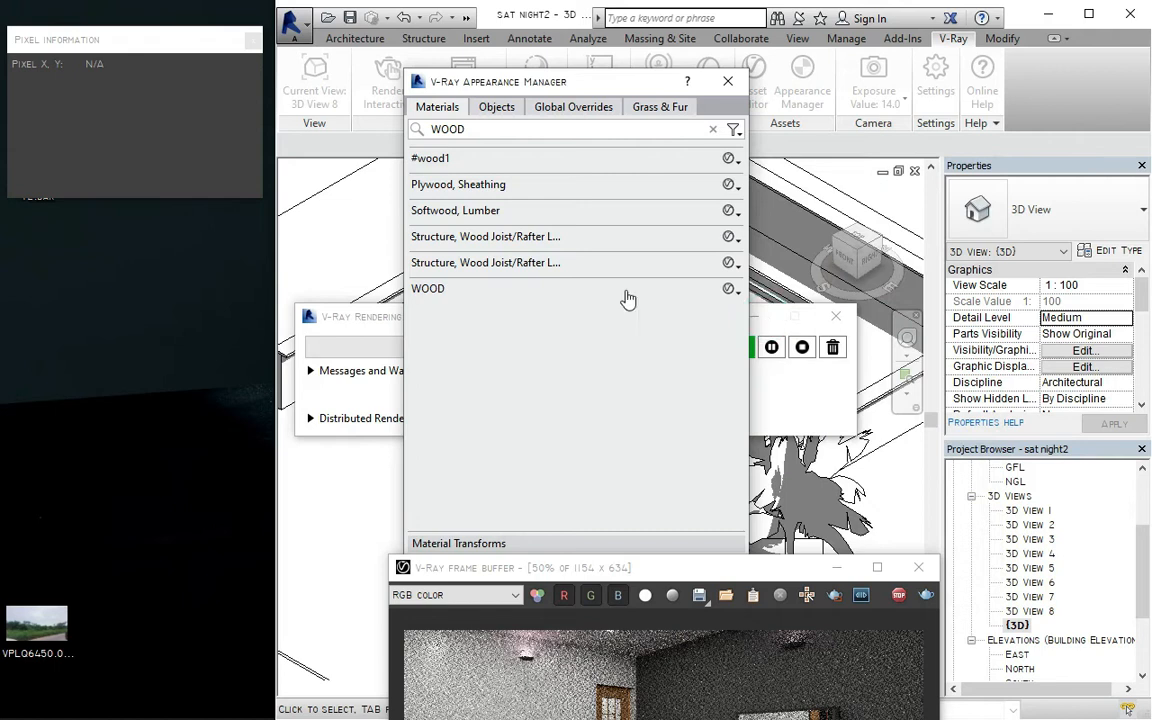
Close the Appearance Manager and open 3D View 8, clearing the render progress and frame buffer windows off the view.
drag(753, 566, 670, 405)
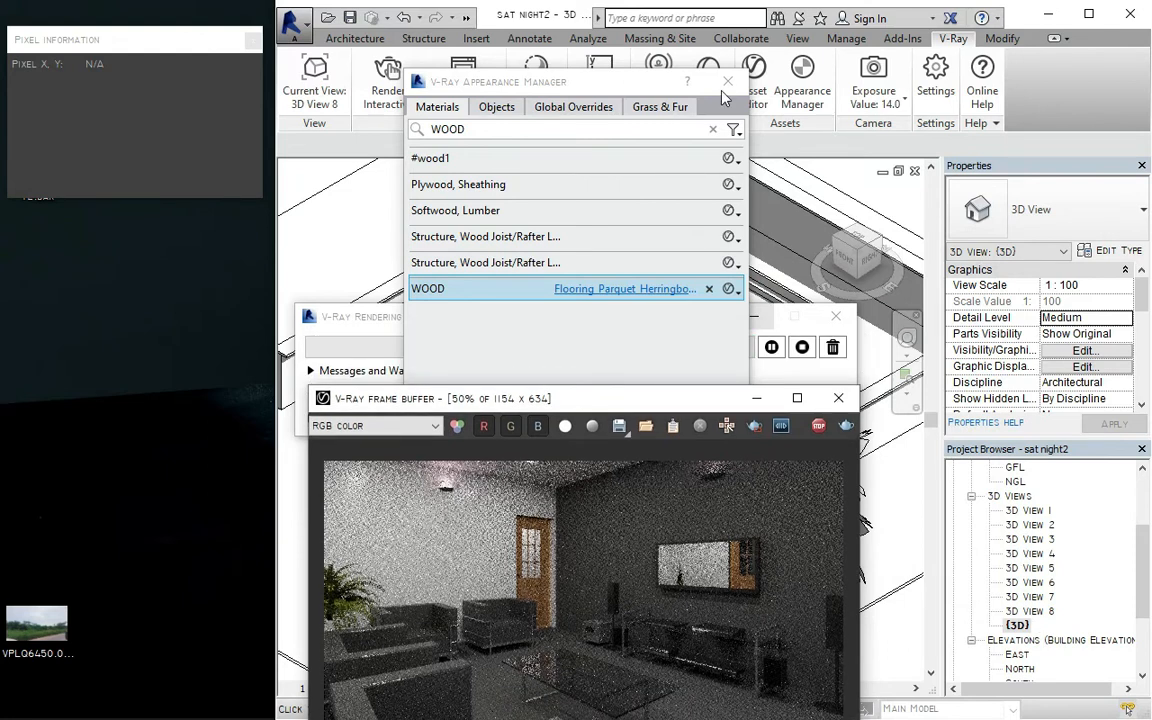
click(727, 82)
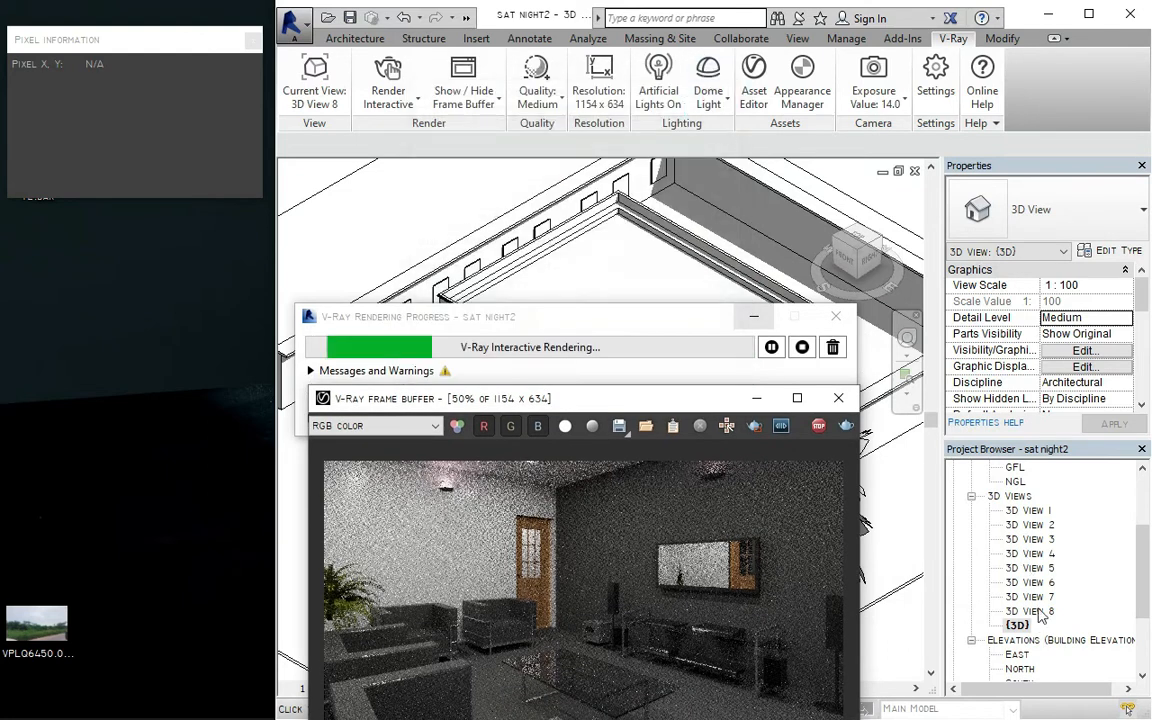
click(755, 430)
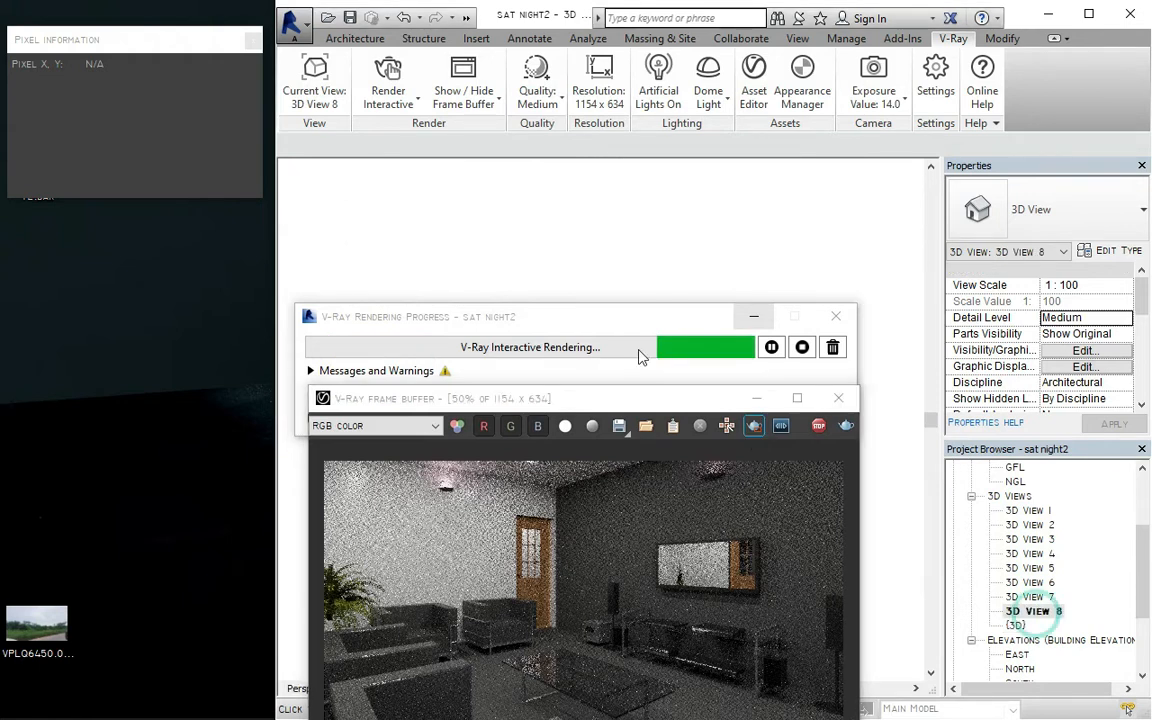
click(754, 316)
drag(622, 404, 656, 596)
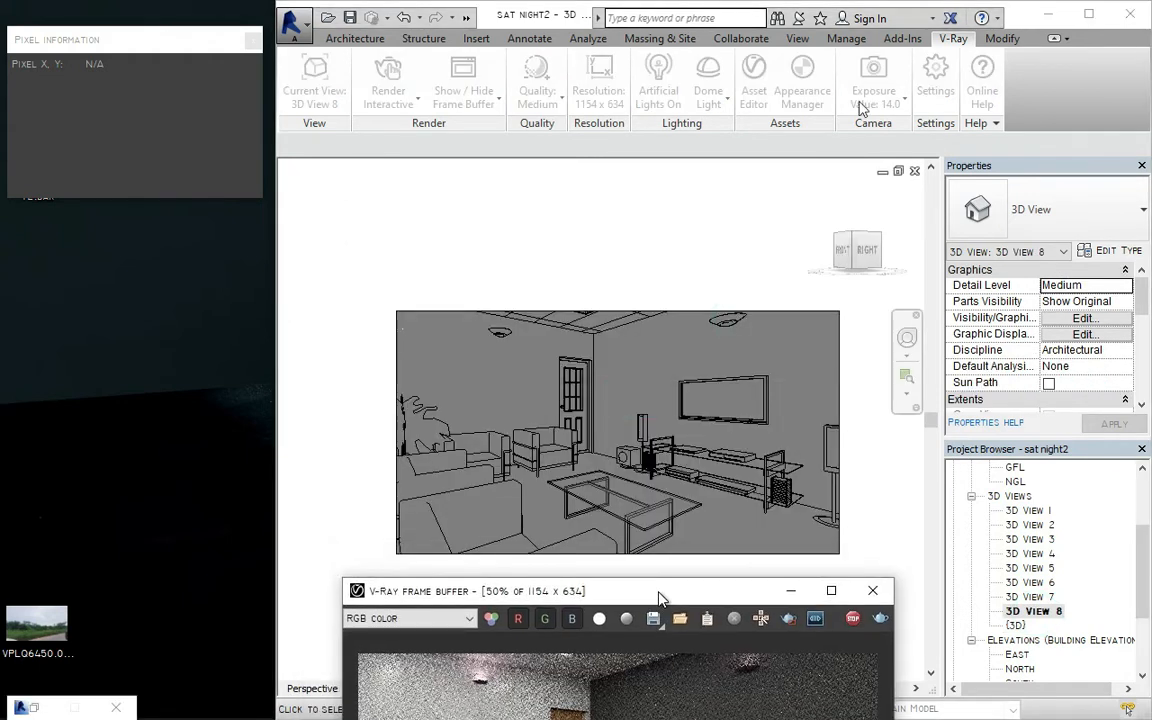
Paint the living-room floor in 3D View 8 with the WOOD material, then close the Material Browser.
click(1005, 39)
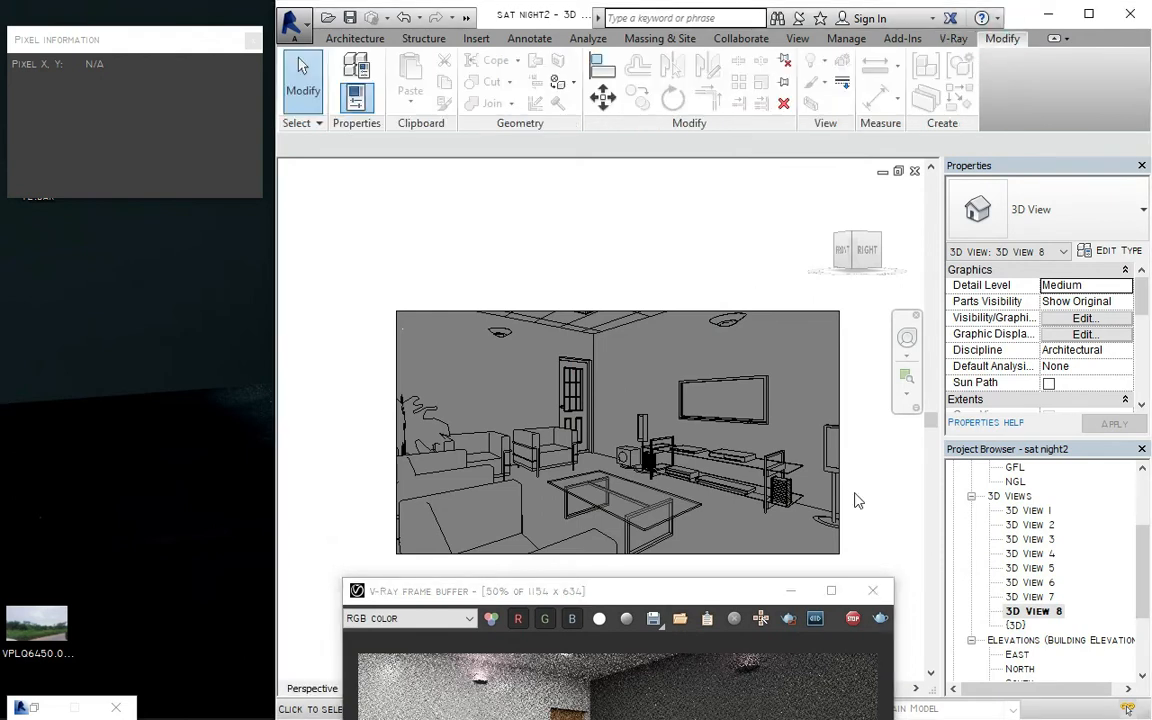
click(558, 82)
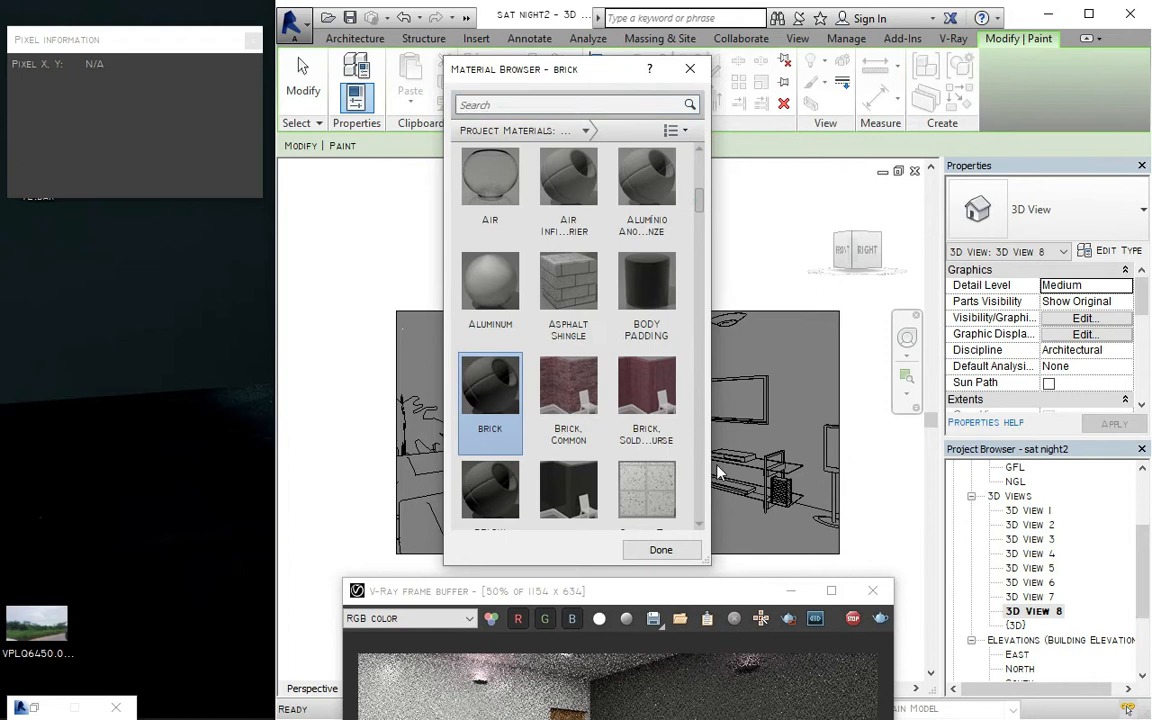
scroll(570, 400, down, 10)
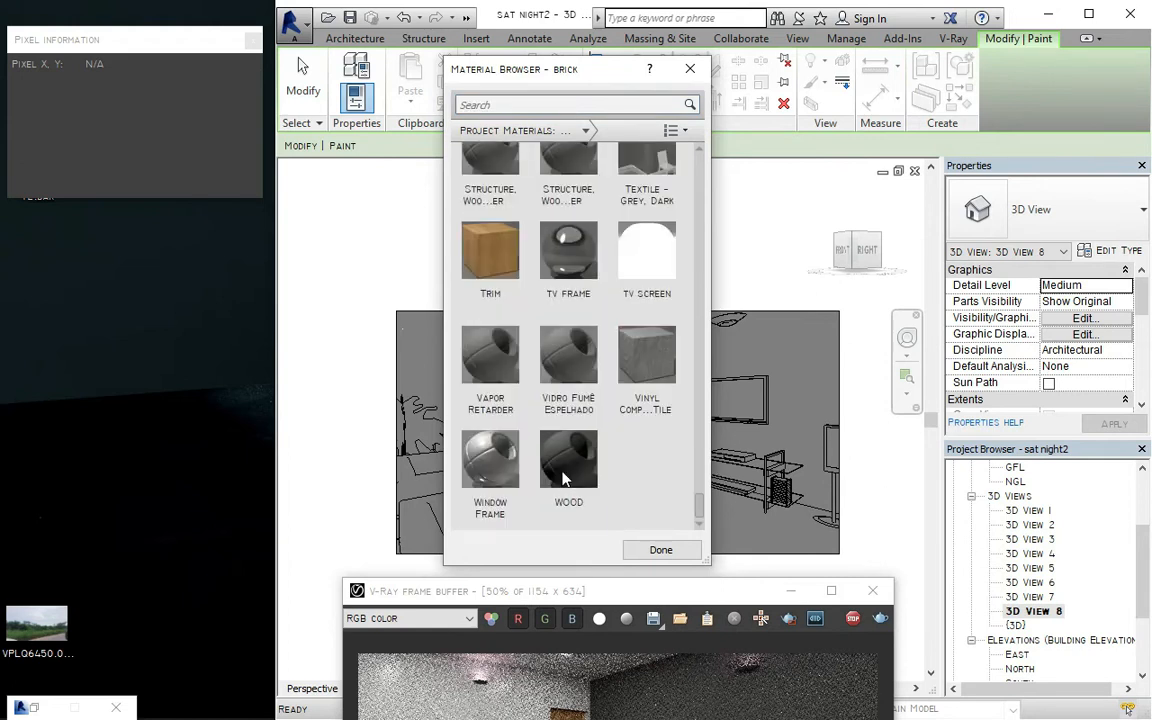
click(565, 477)
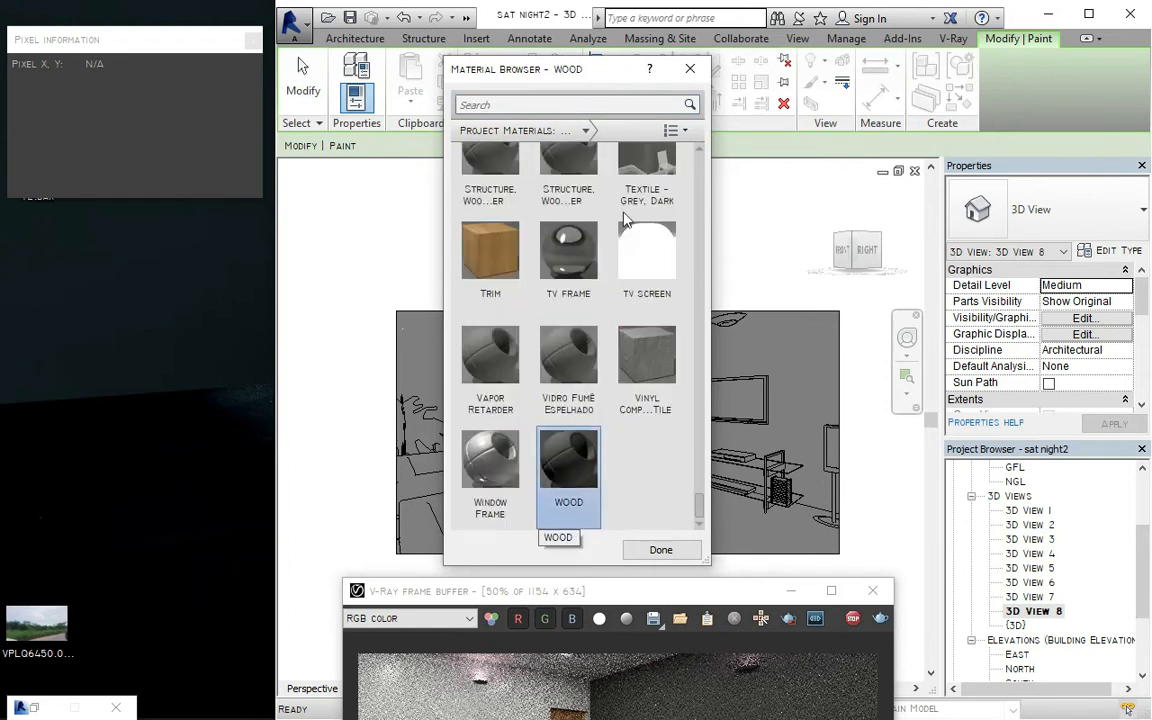
drag(609, 85, 345, 100)
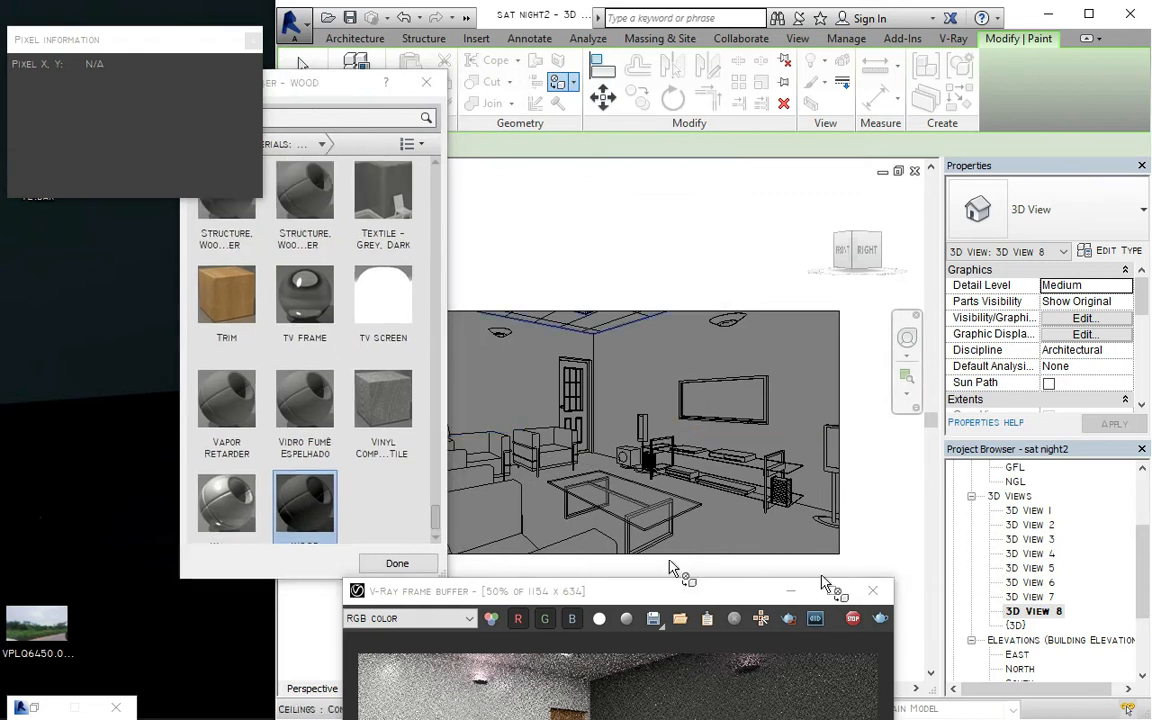
drag(676, 595, 743, 222)
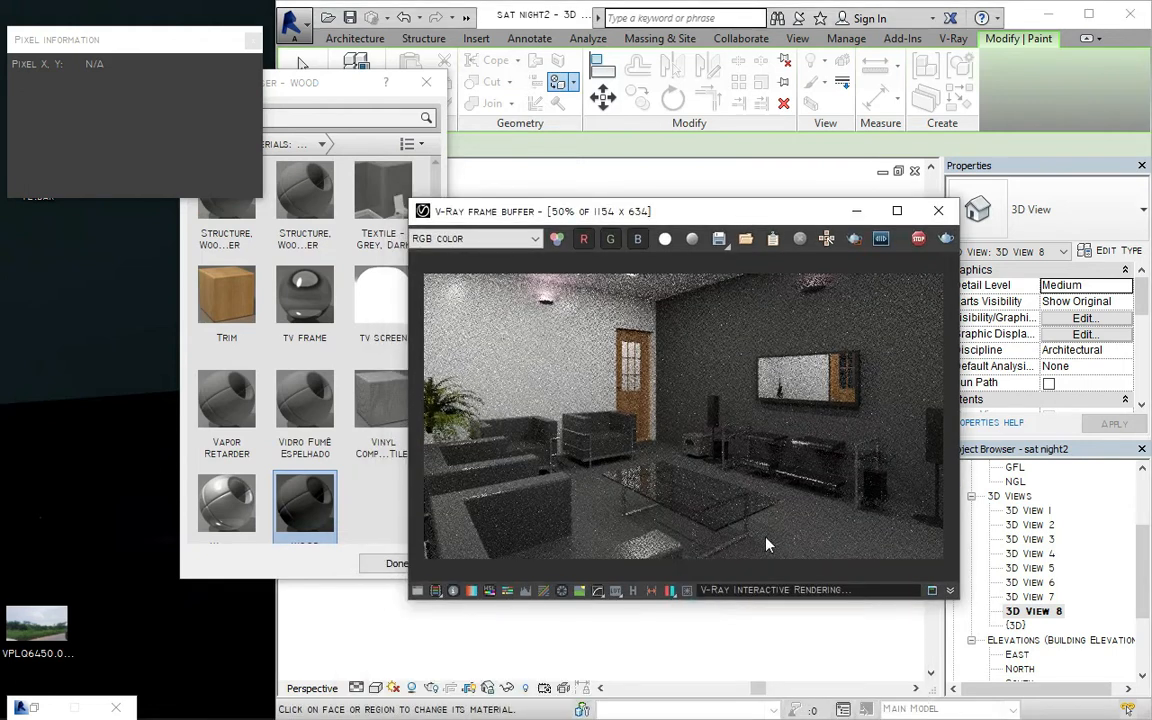
drag(655, 222, 737, 268)
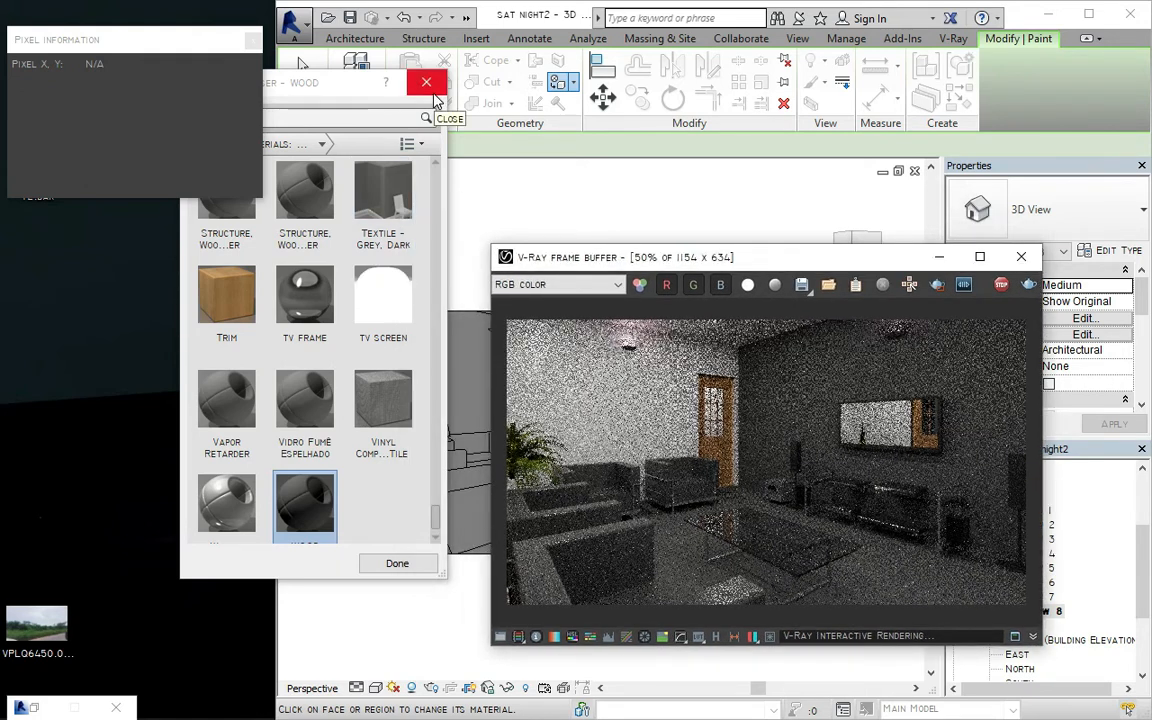
click(1091, 562)
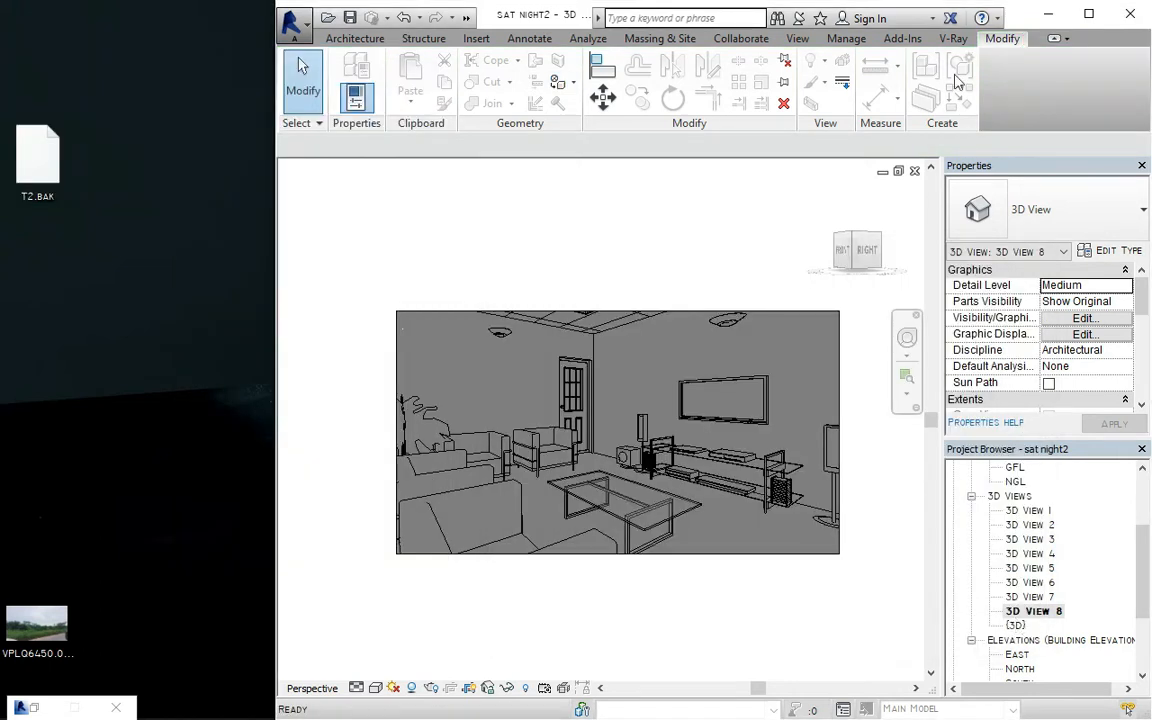
Switch to the {3D} view, run a new V-Ray interactive render of 3D View 8 and reposition the frame buffer.
click(952, 38)
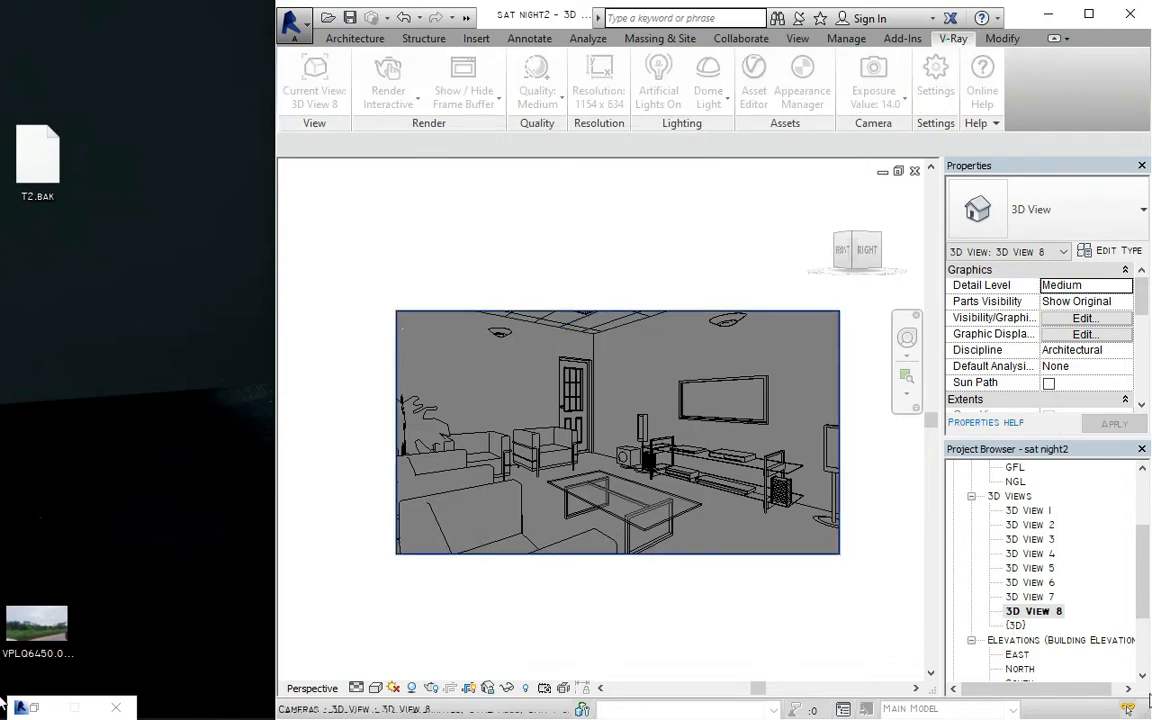
double_click(1016, 625)
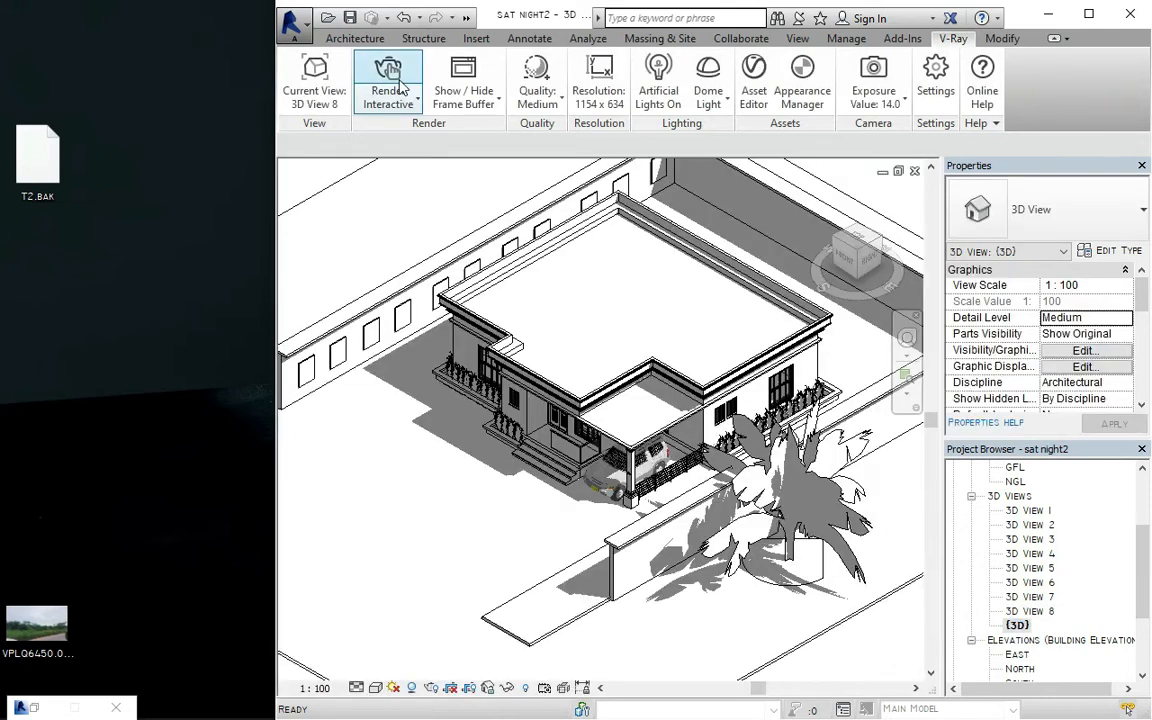
click(399, 75)
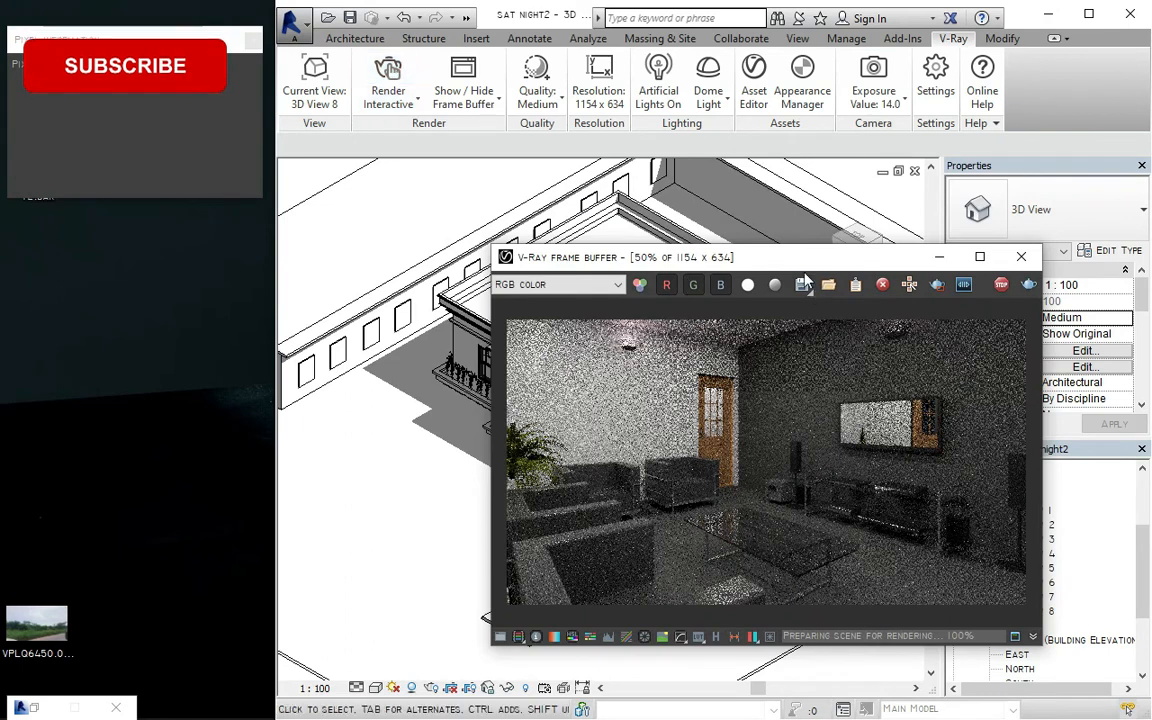
drag(830, 257, 672, 184)
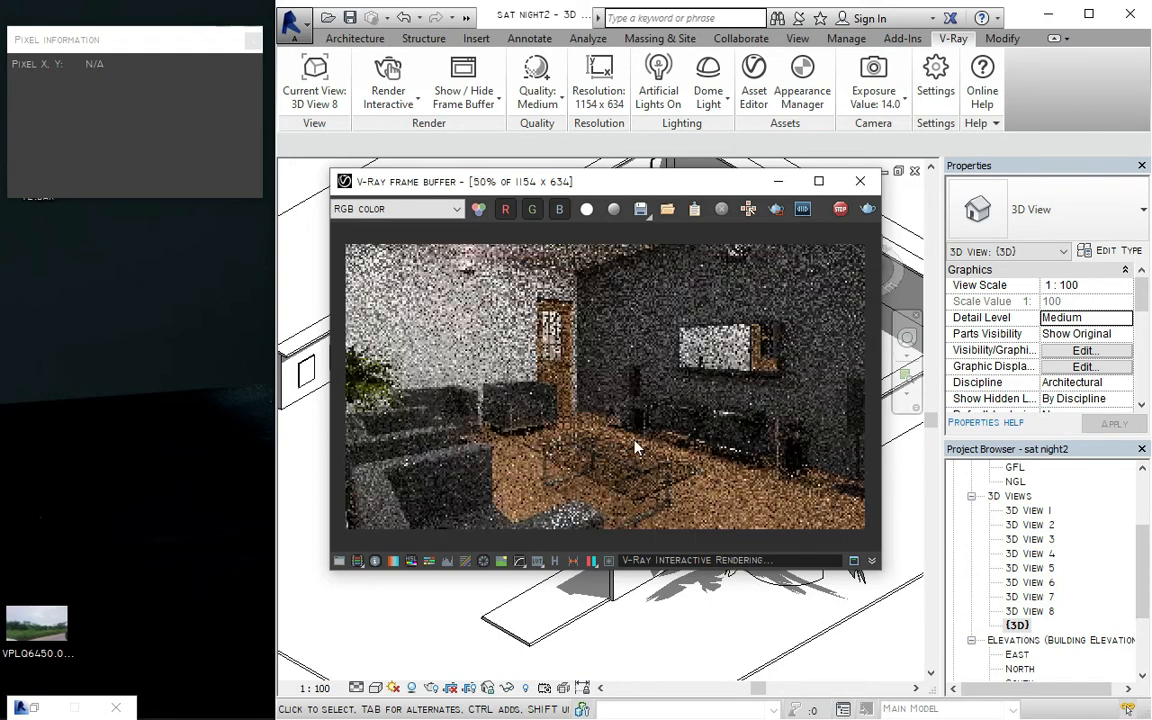
drag(655, 196, 722, 143)
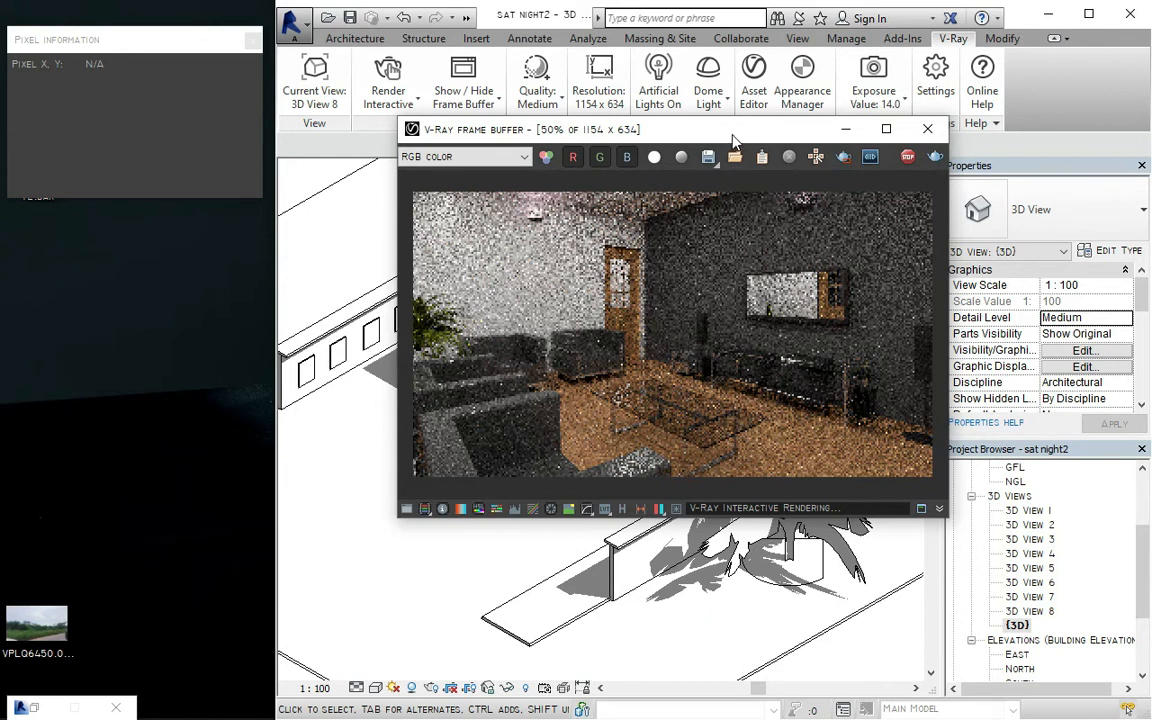
drag(729, 139, 640, 240)
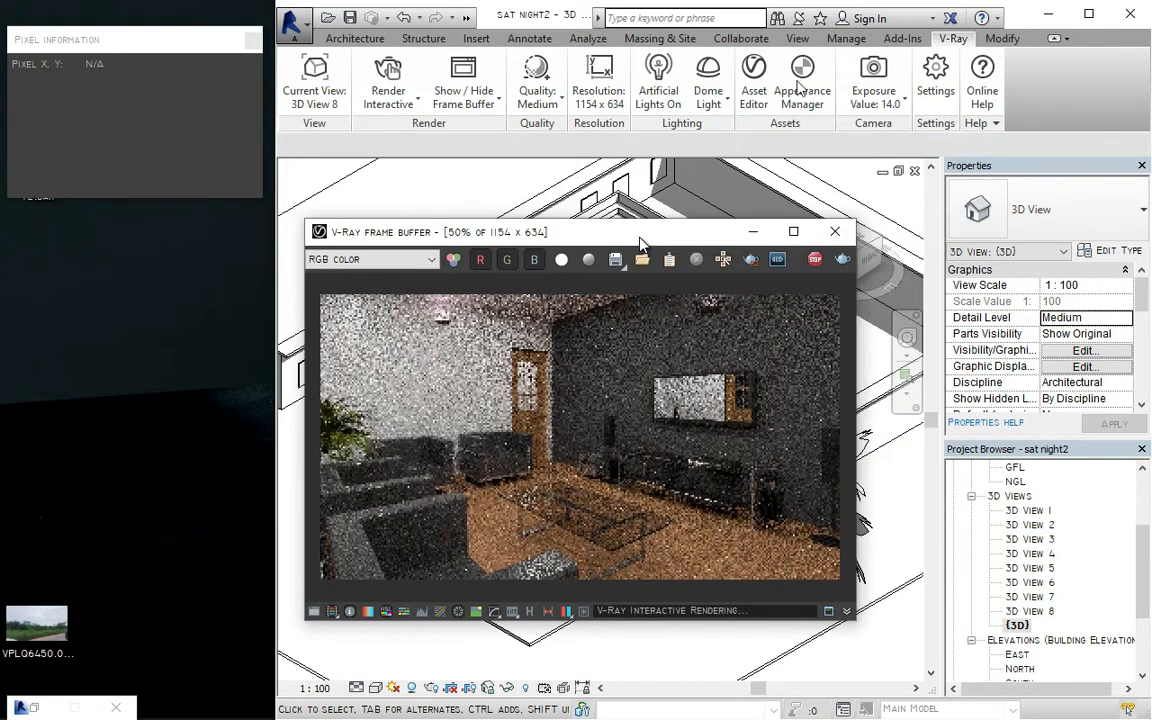
Find WOOD in the V-Ray Appearance Manager and open its linked herringbone parquet material in the Asset Editor.
click(800, 88)
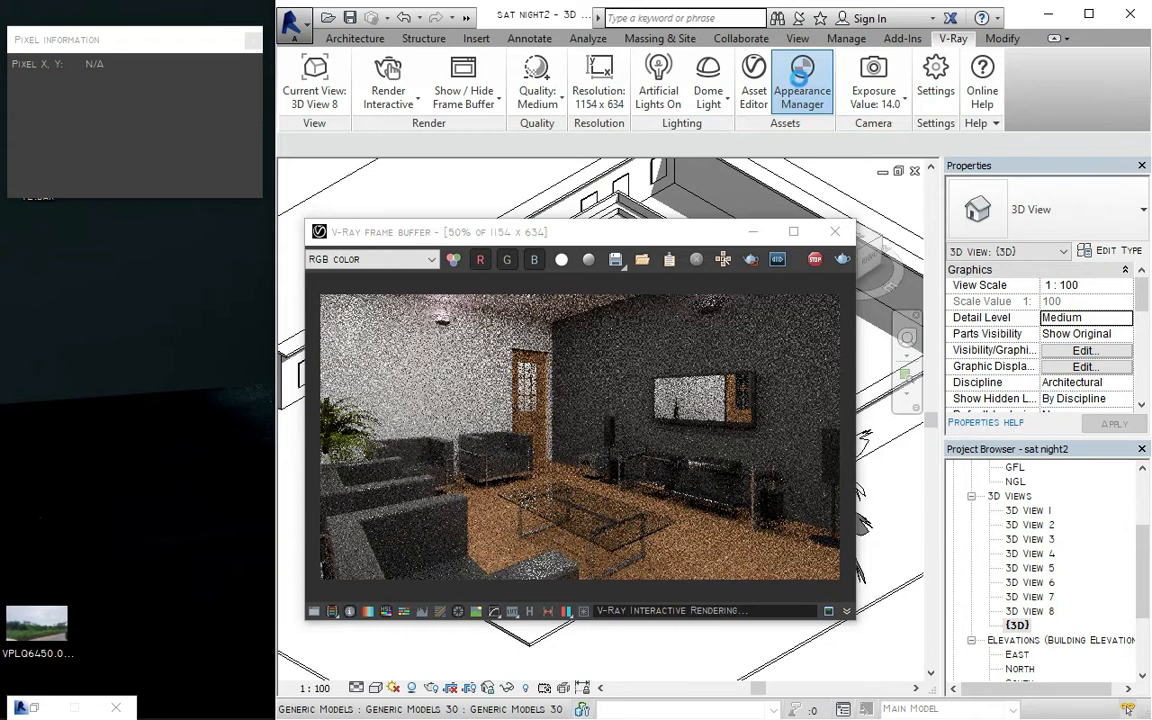
drag(679, 236, 643, 320)
click(542, 127)
text(WOOD)
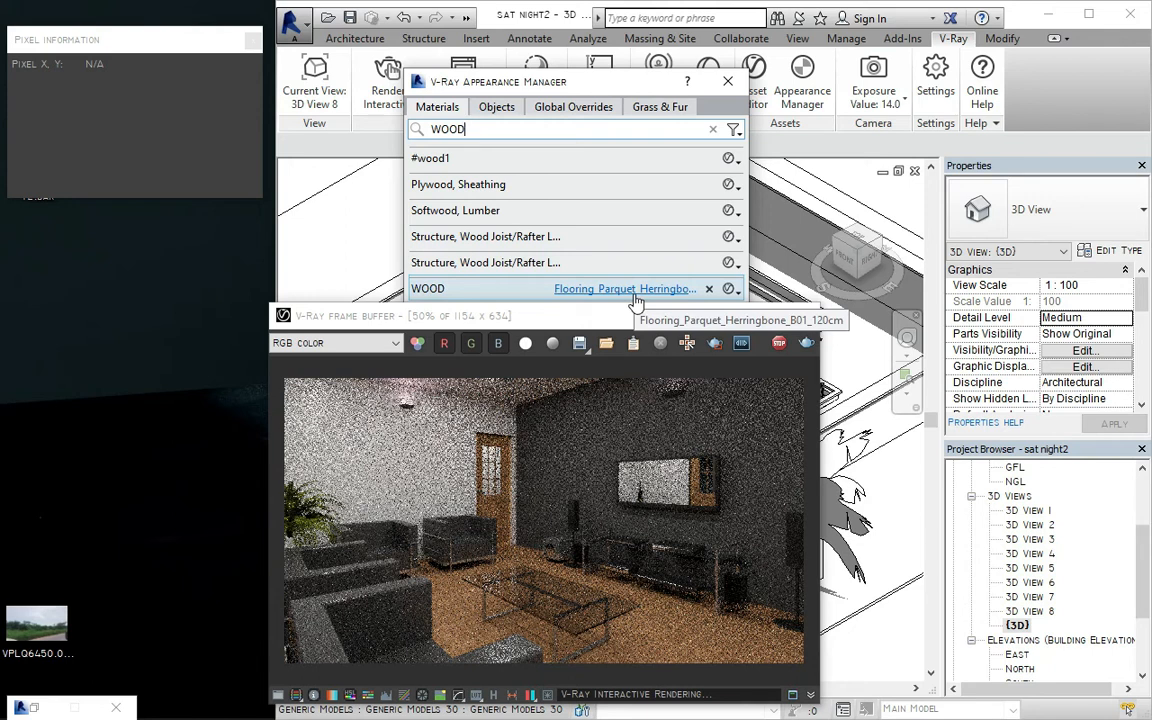
click(628, 289)
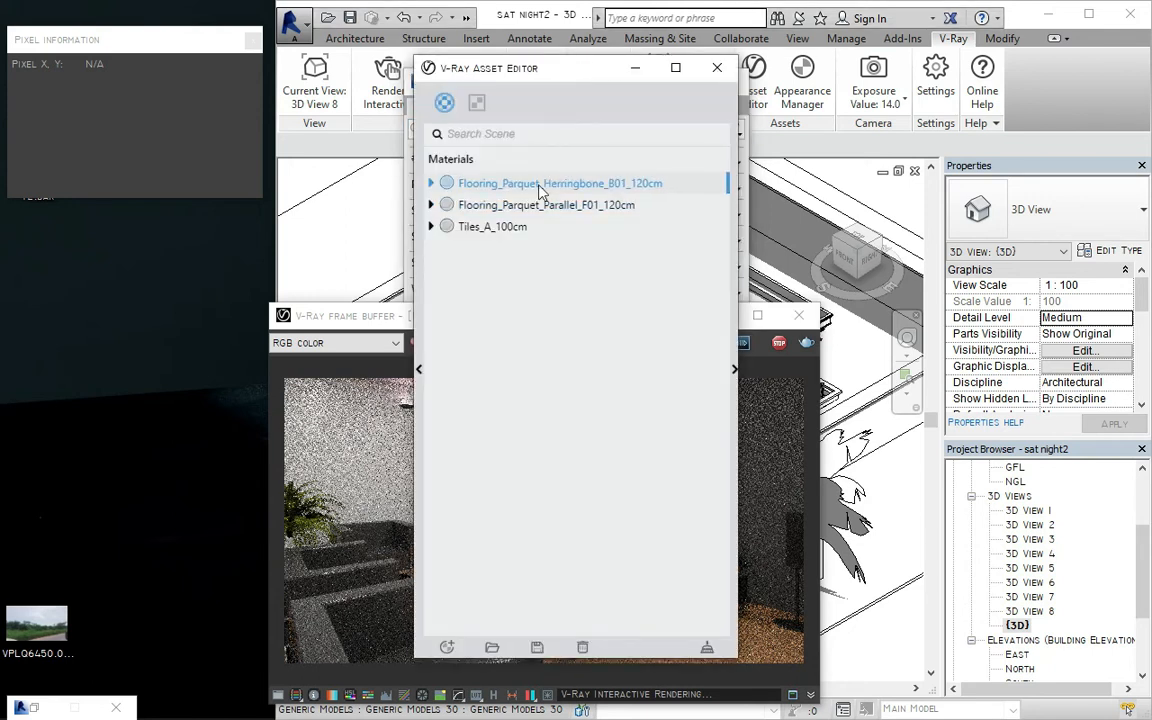
Reveal the settings of the Flooring_Parquet_Herringbone_B01_120cm material and reposition the Asset Editor so they are fully on screen.
drag(565, 58, 948, 58)
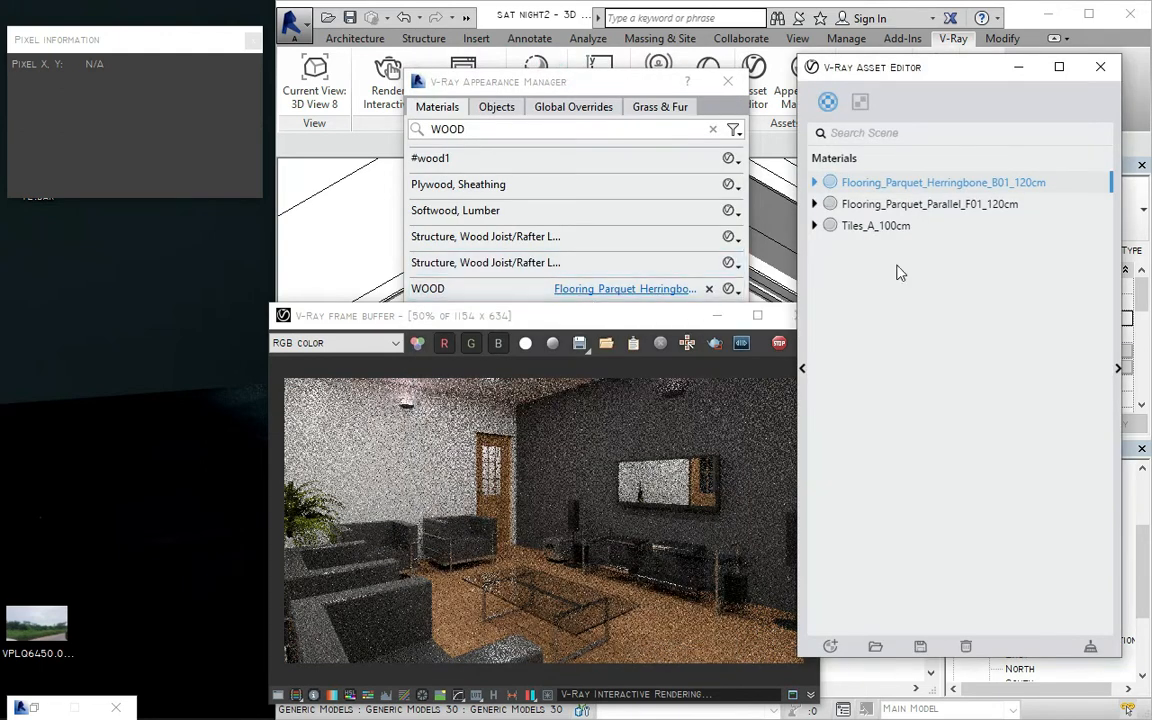
double_click(931, 185)
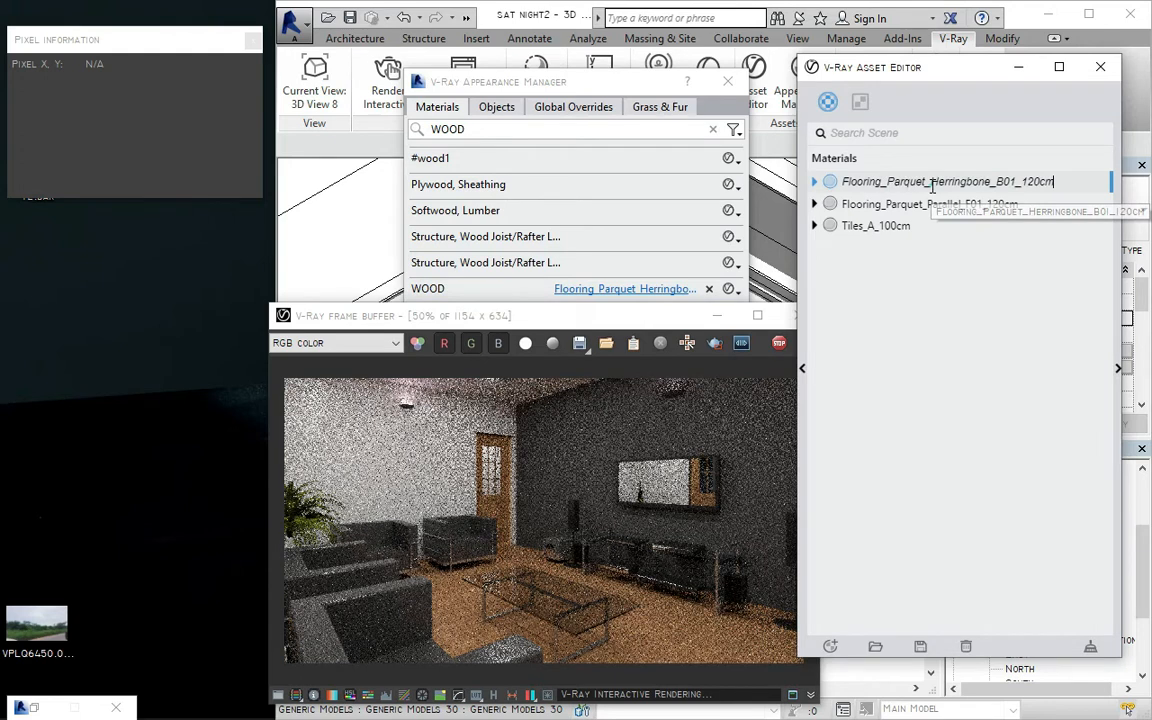
click(985, 291)
drag(982, 68, 670, 77)
click(805, 383)
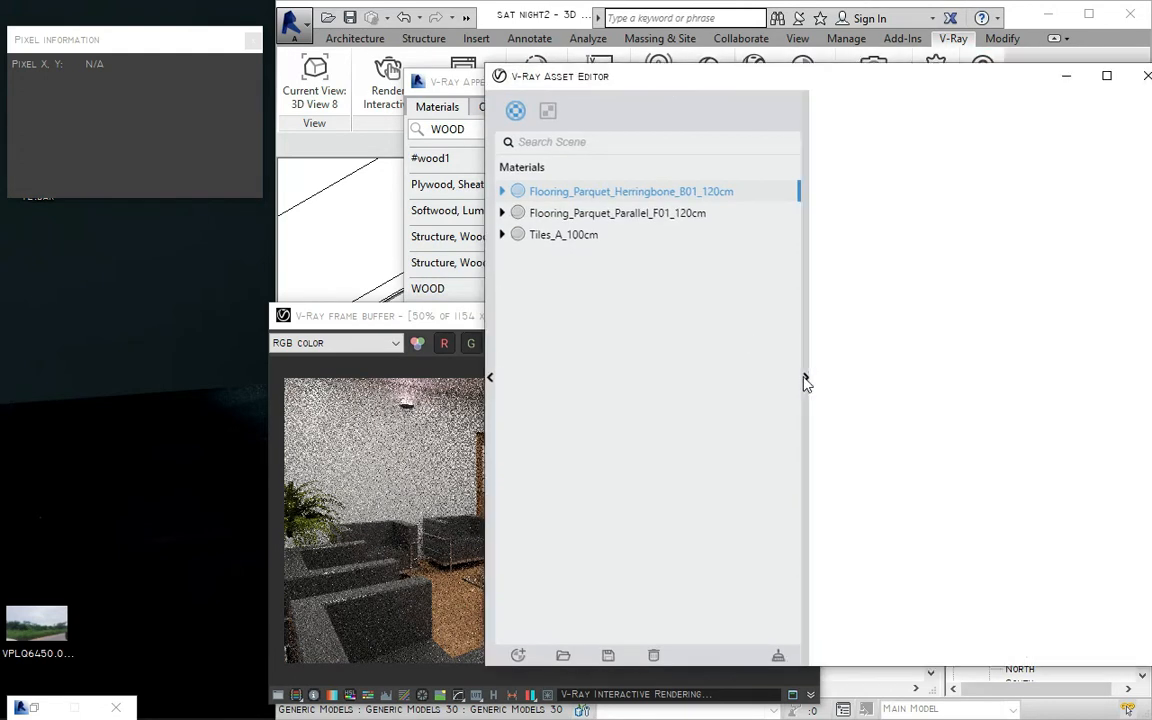
drag(879, 90, 730, 82)
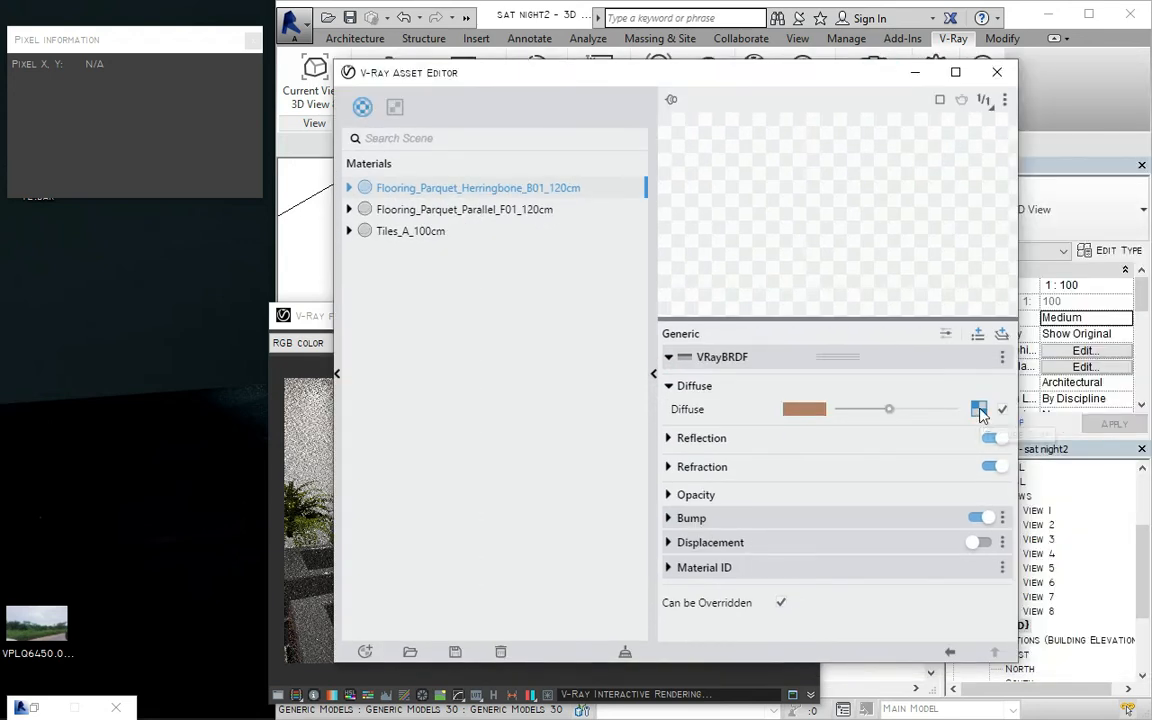
Open the herringbone material's diffuse bitmap and expand its texture placement settings, leaving the color space as Screen Space (sRGB).
click(980, 414)
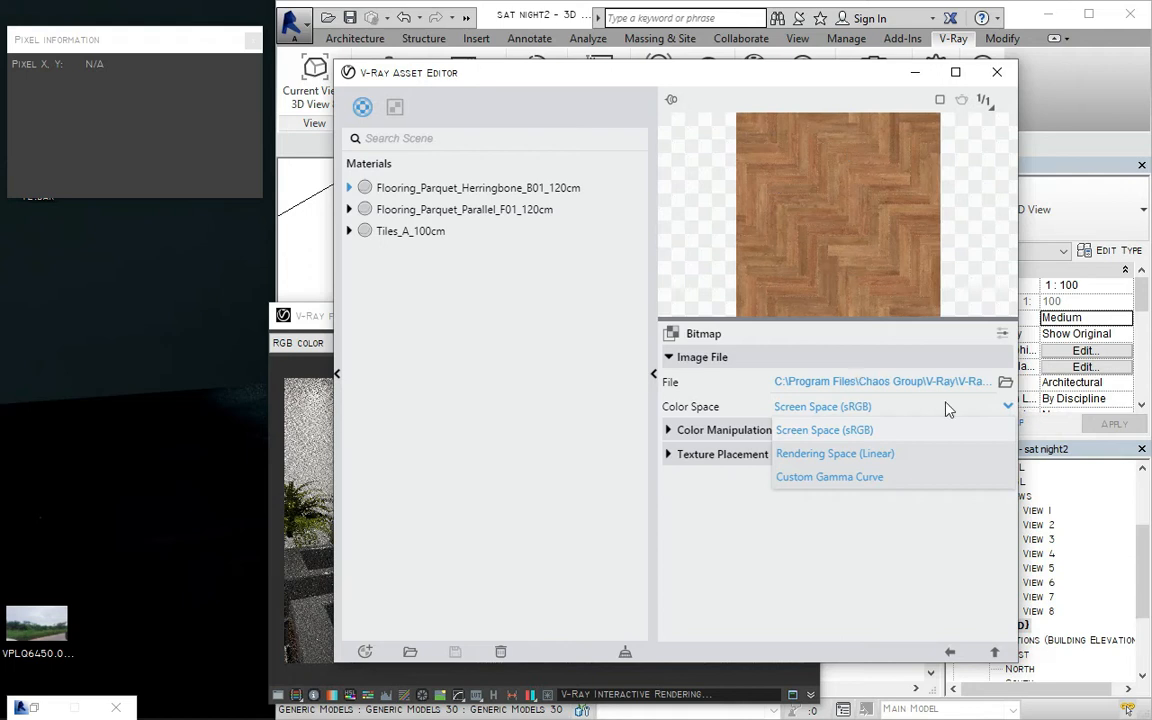
click(724, 535)
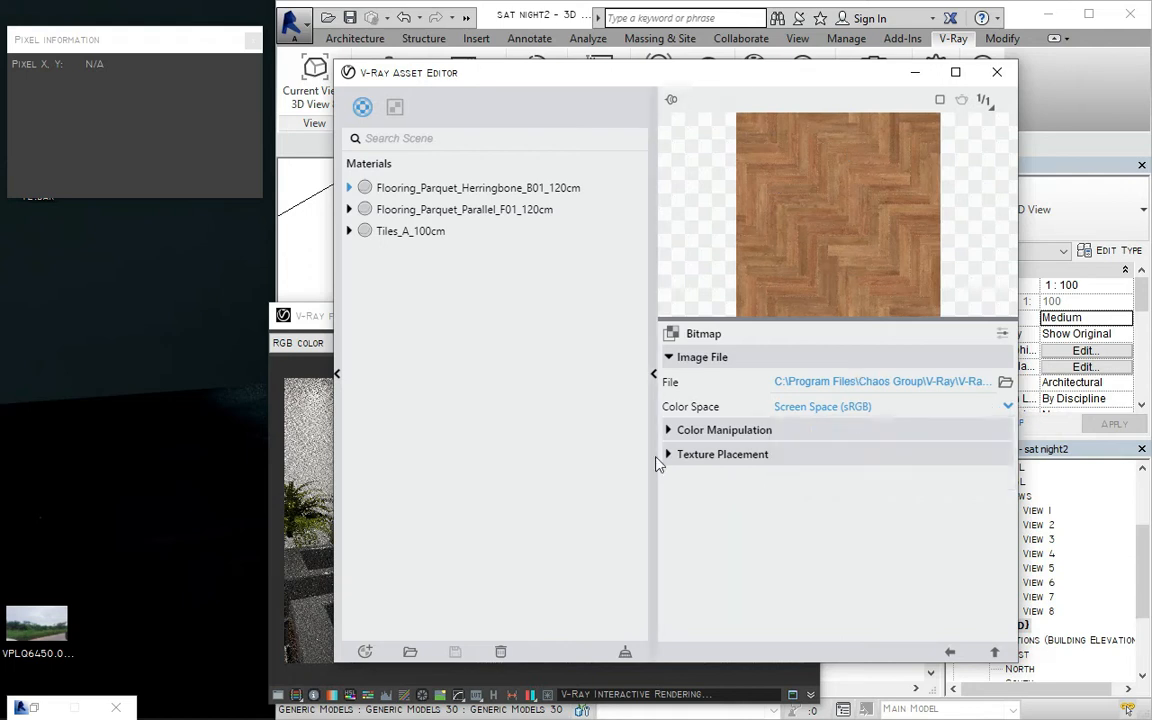
click(667, 456)
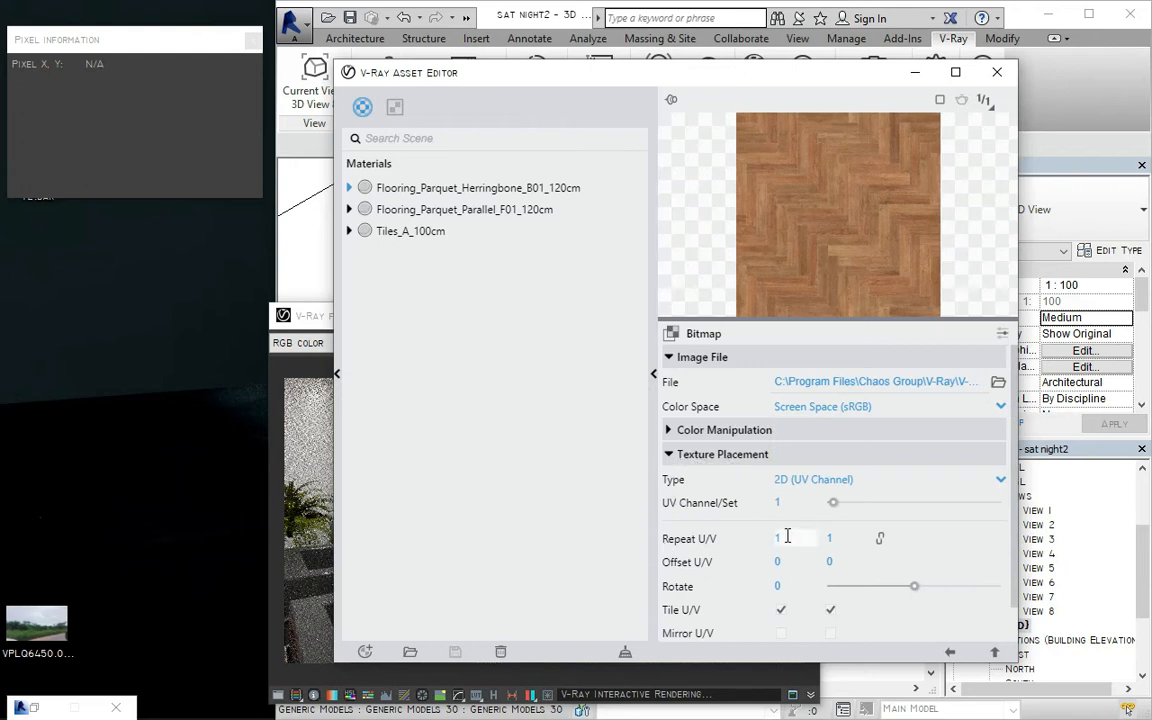
Examine the parquet floor's texture scale up close in the interactive render, keeping the repeat settings reachable.
click(318, 312)
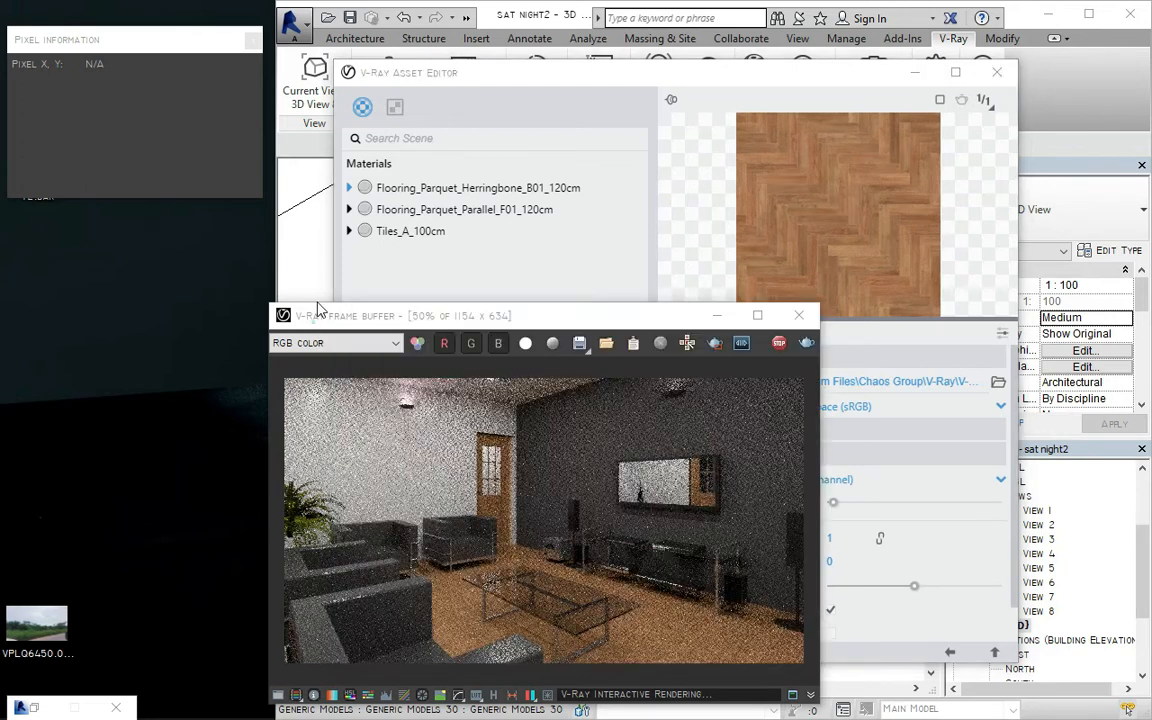
drag(318, 311, 344, 187)
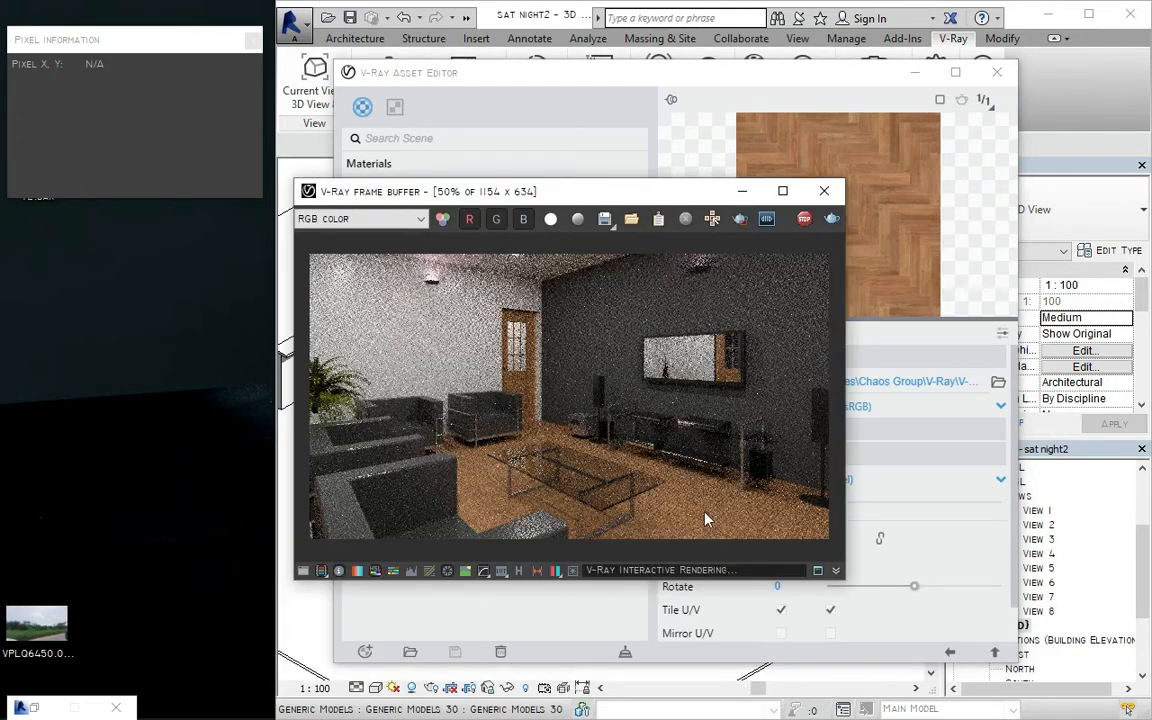
scroll(705, 519, up, 1)
drag(668, 203, 525, 187)
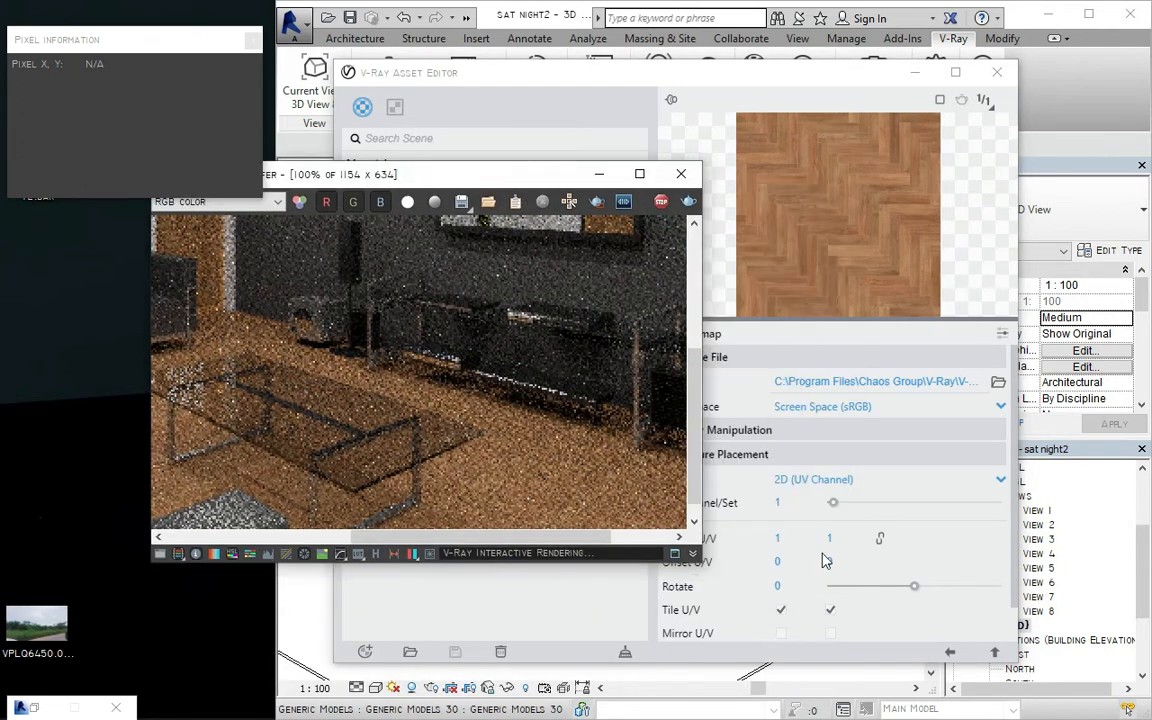
Set the diffuse bitmap's U/V repeat to .1 in both directions.
click(783, 537)
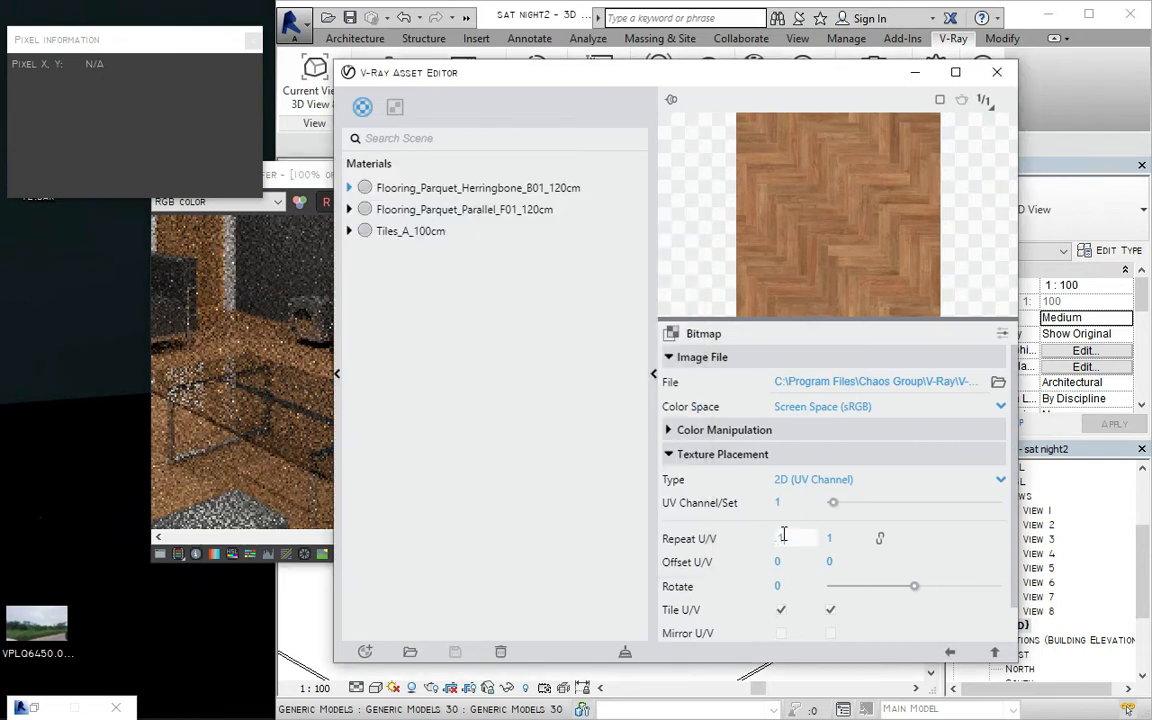
drag(858, 546, 820, 549)
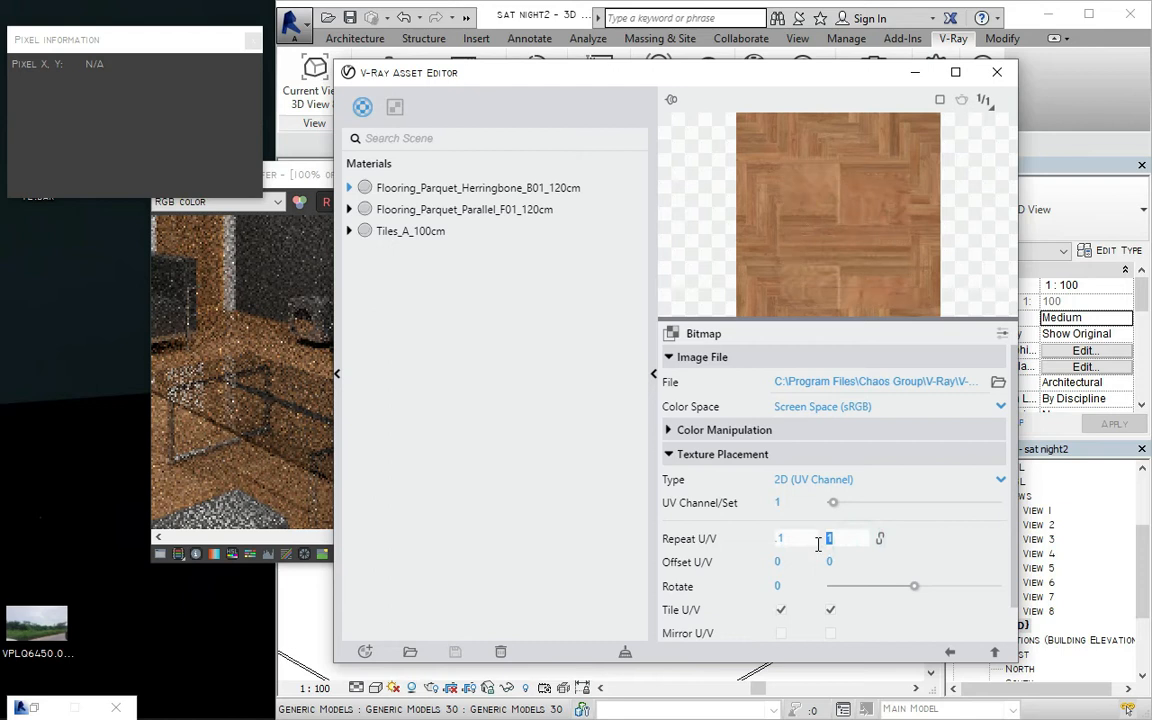
text(.1)
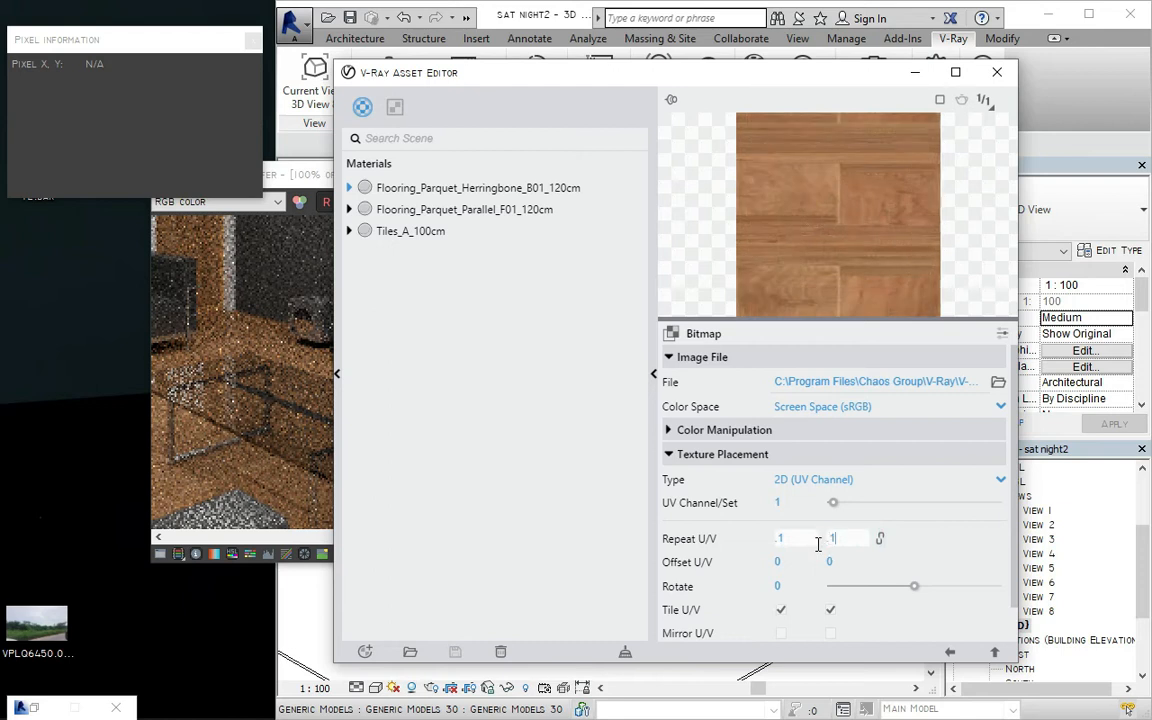
key(Return)
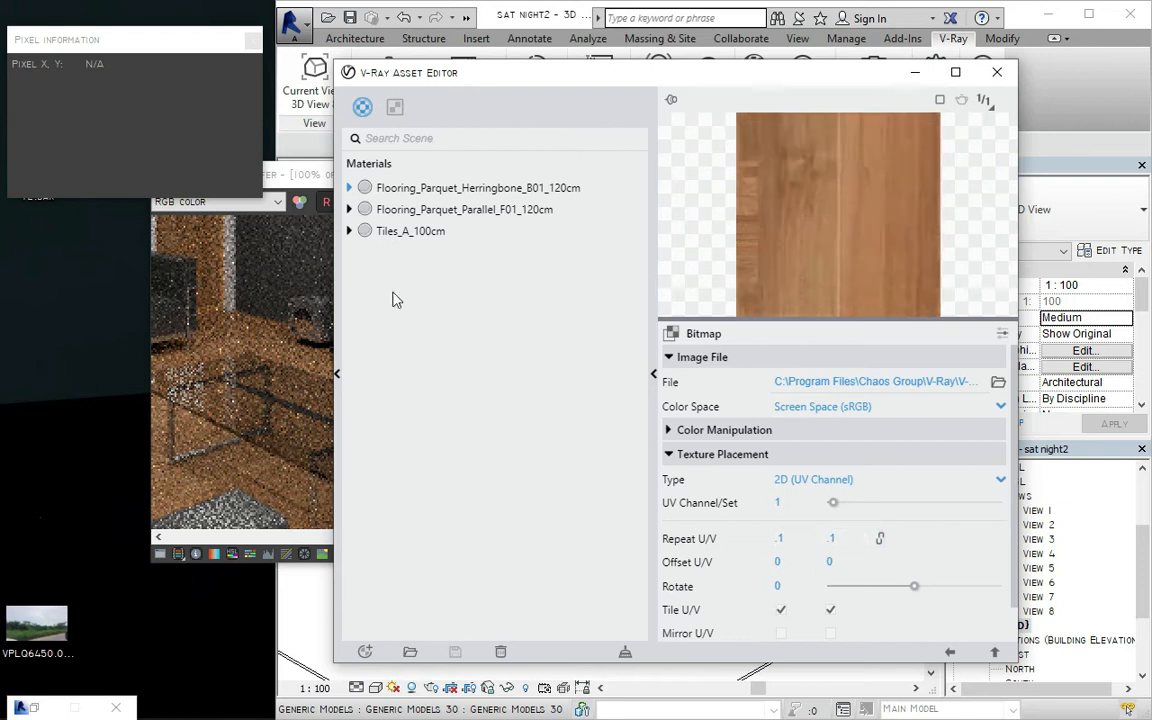
Move the Asset Editor aside and check the whole living-room floor in the interactive render.
drag(522, 64, 630, 541)
drag(538, 179, 695, 101)
scroll(547, 410, down, 3)
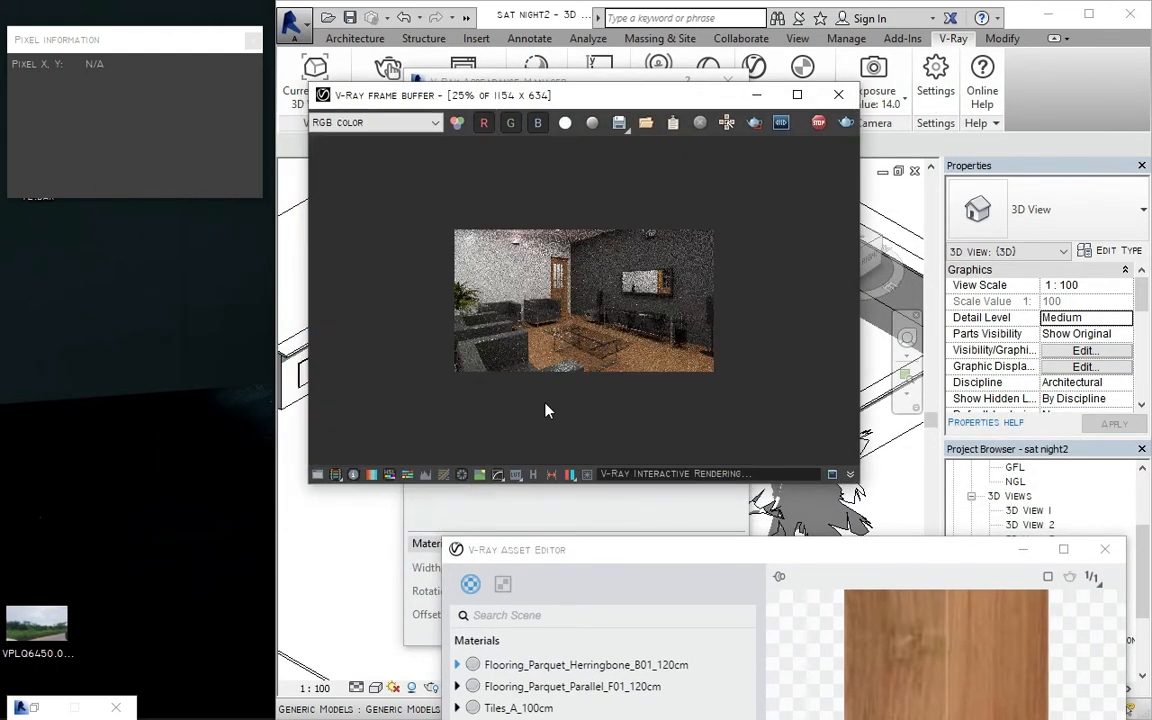
scroll(547, 410, up, 1)
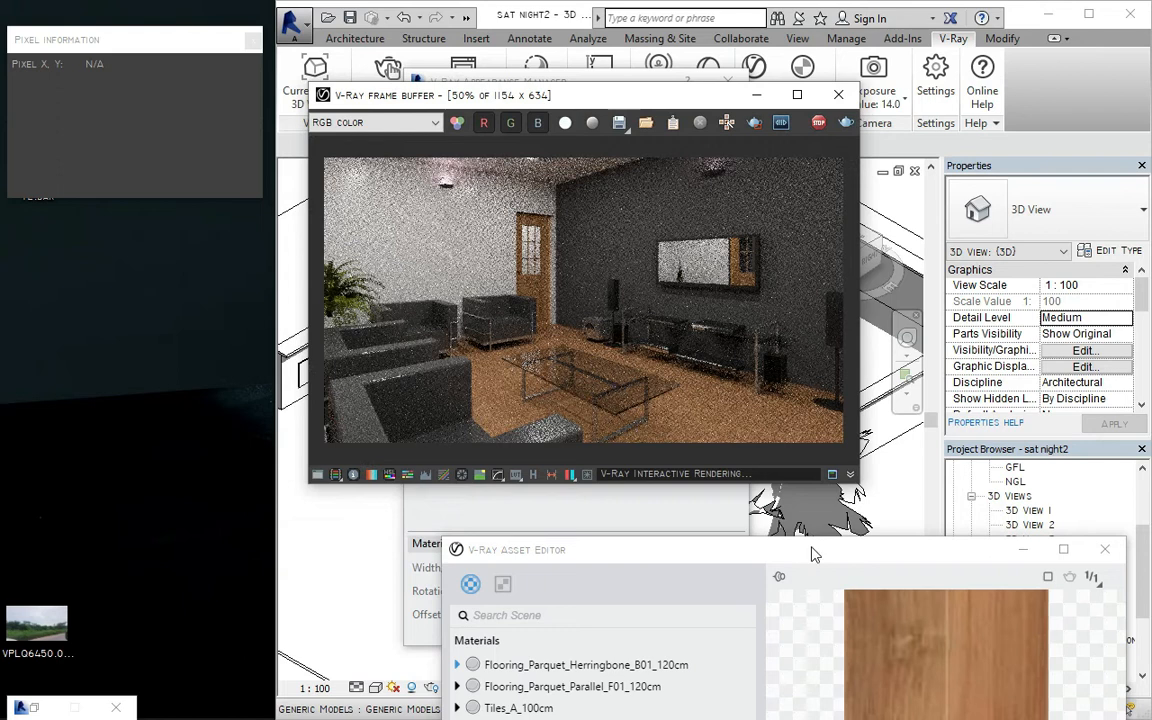
drag(800, 552, 729, 533)
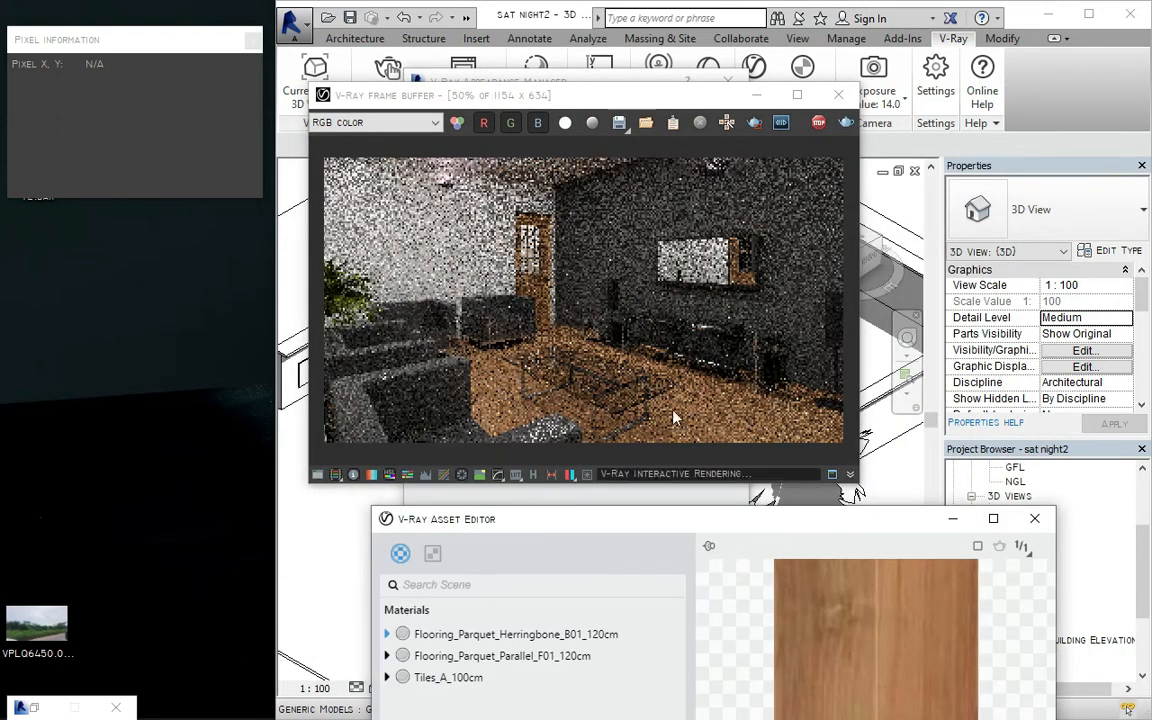
Set the herringbone diffuse bitmap's U/V repeat to .6 in both directions.
drag(823, 519, 805, 95)
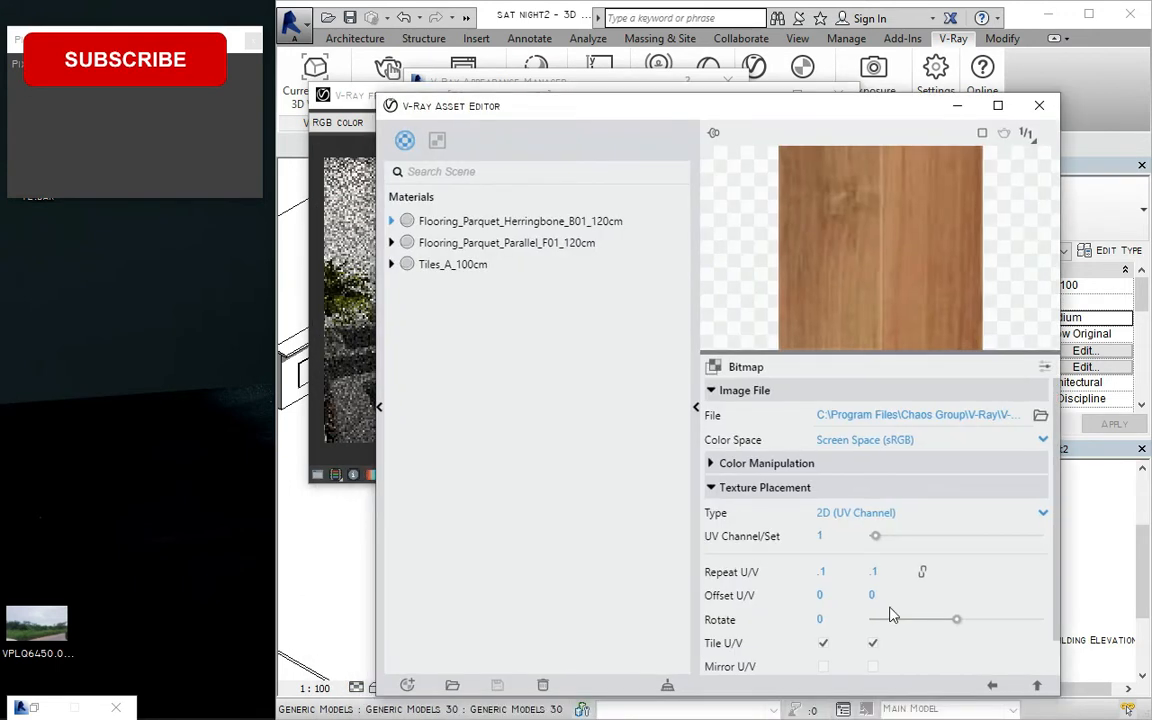
double_click(833, 572)
text(6)
double_click(873, 572)
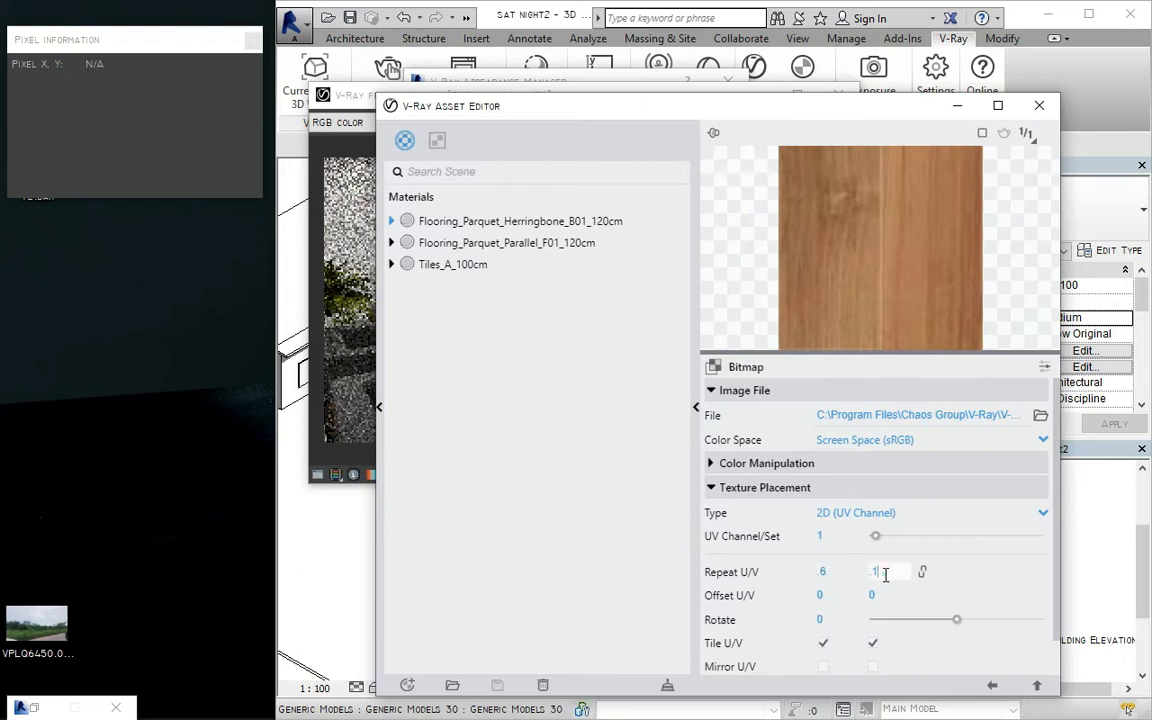
key(BackSpace)
text(6)
key(Return)
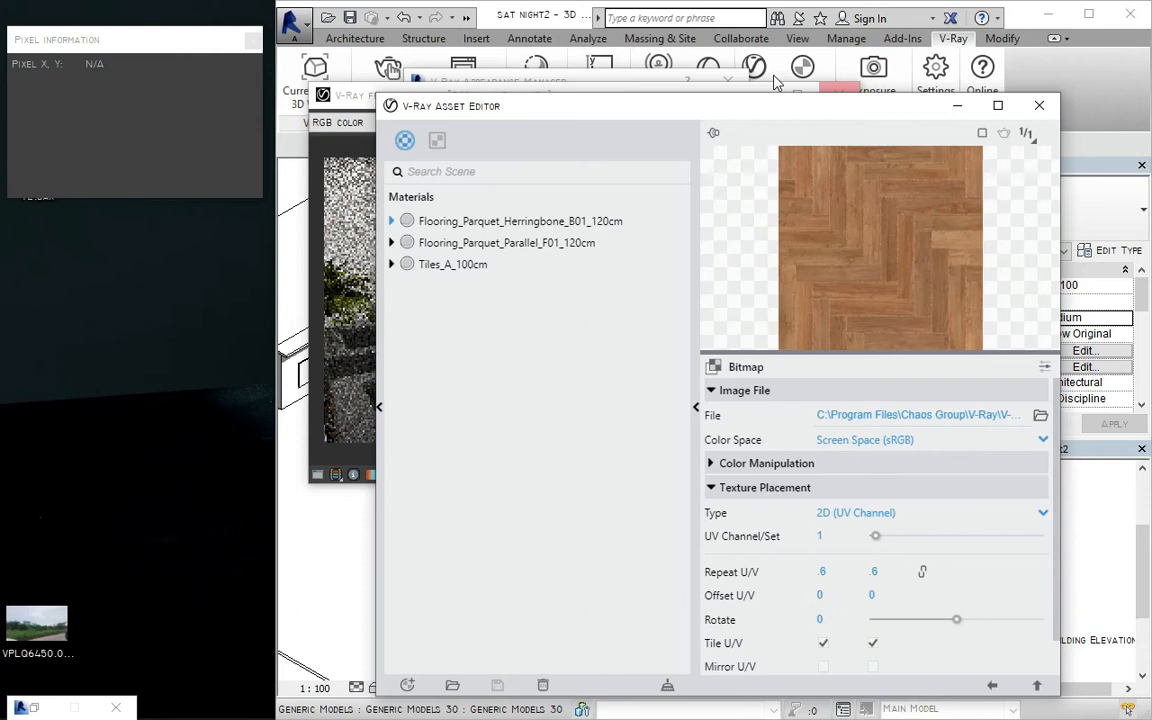
Rearrange the Asset Editor and frame buffer to inspect the floor's updated parquet pattern in the render.
drag(753, 113, 823, 504)
drag(583, 97, 655, 18)
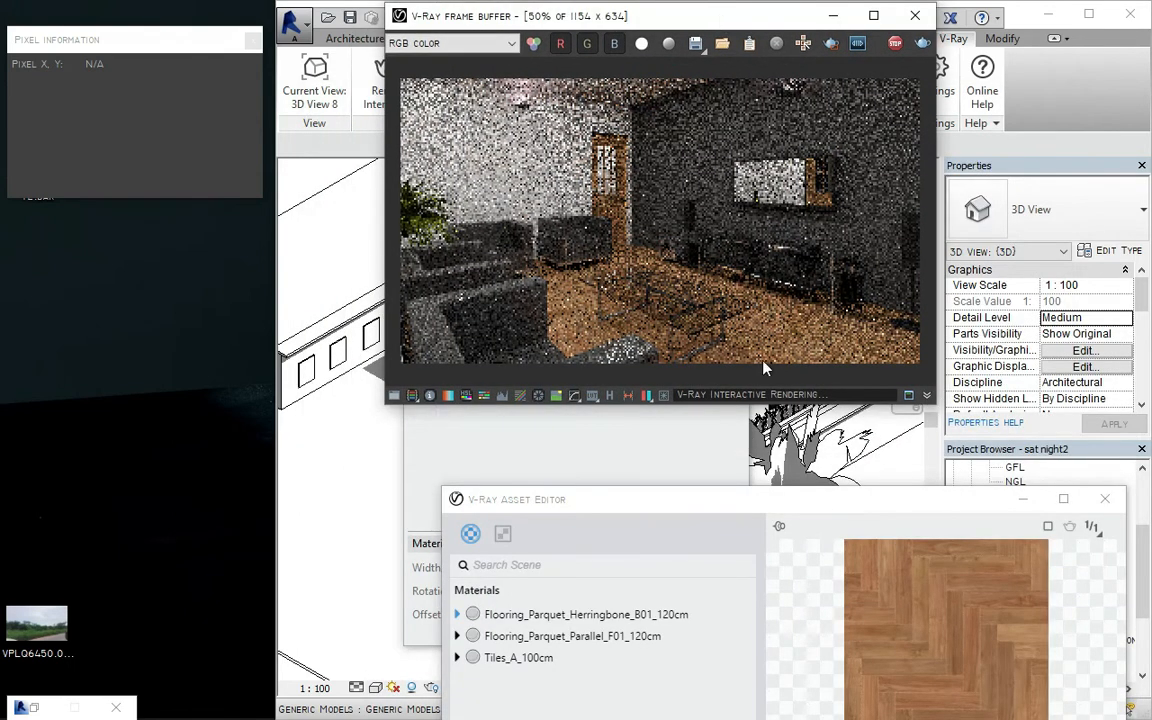
scroll(770, 321, up, 1)
scroll(770, 318, down, 1)
Return to the herringbone material's main settings and raise its bump amount to 1.08.
drag(838, 500, 767, 83)
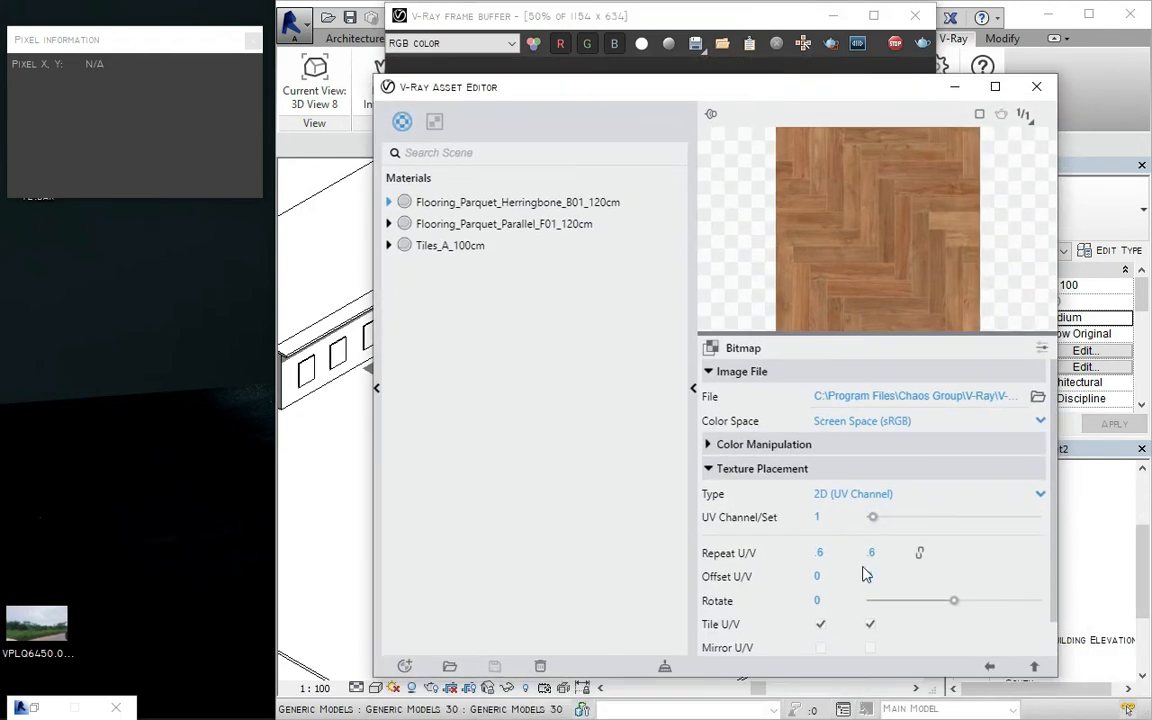
click(989, 666)
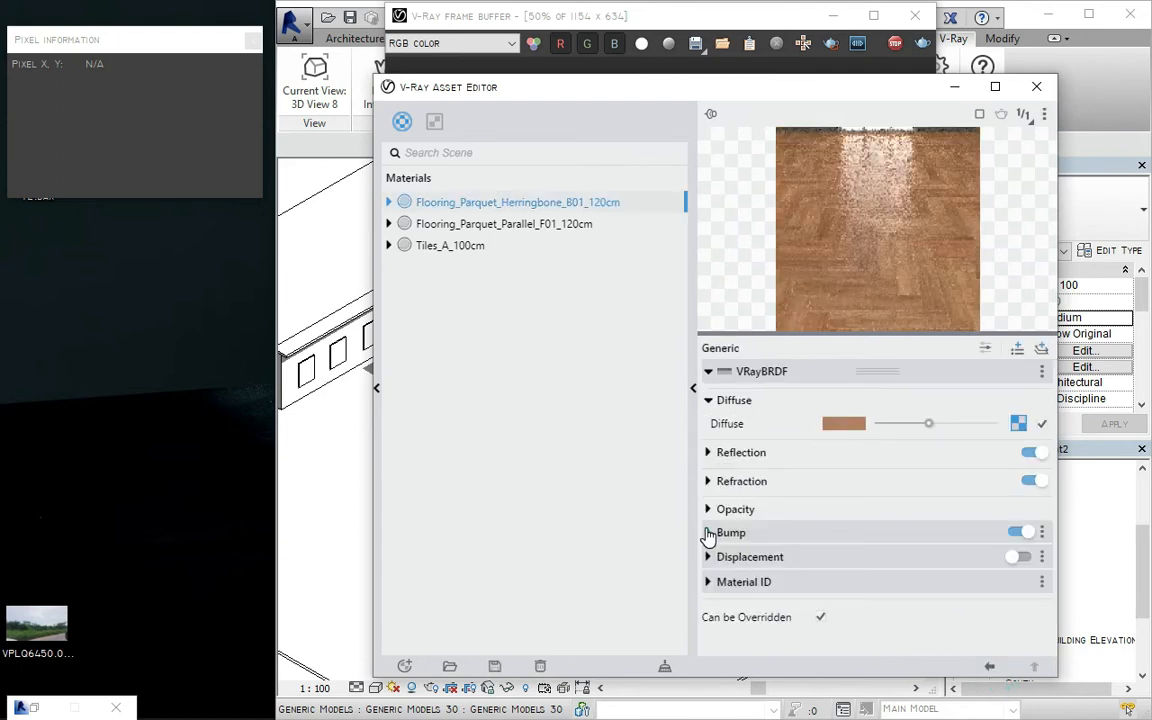
click(707, 532)
drag(882, 584, 935, 590)
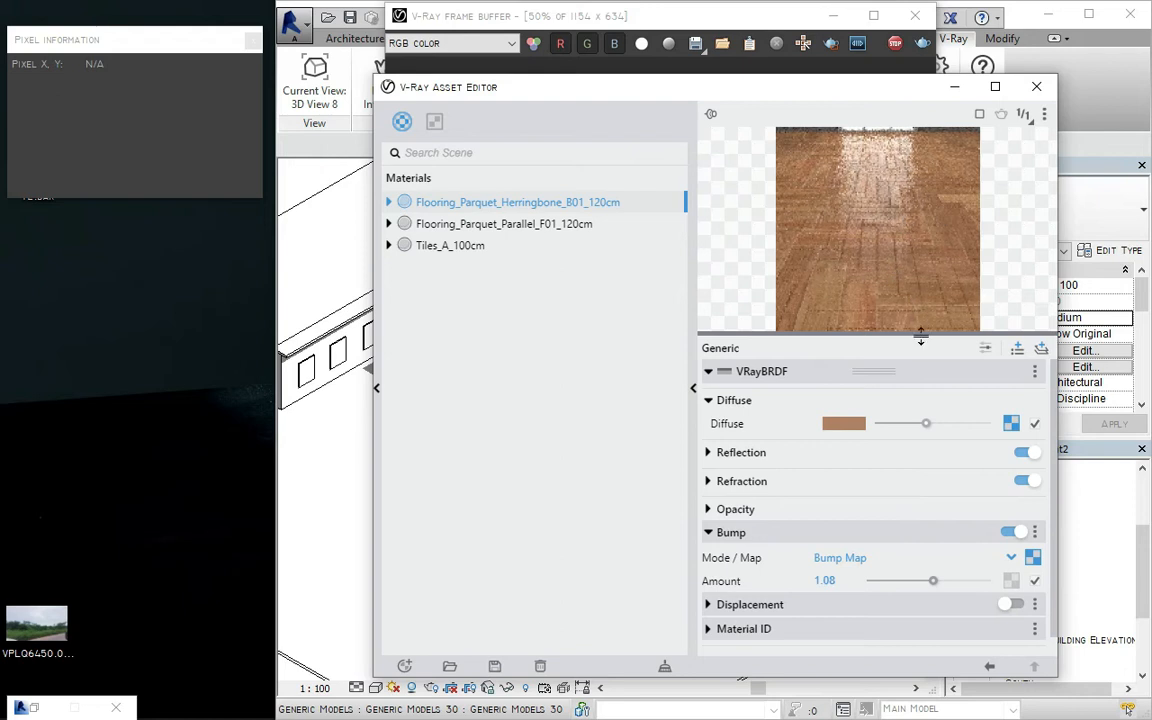
Add a Bitmap map to the bump amount without choosing an image file, then close the Asset Editor.
click(1013, 582)
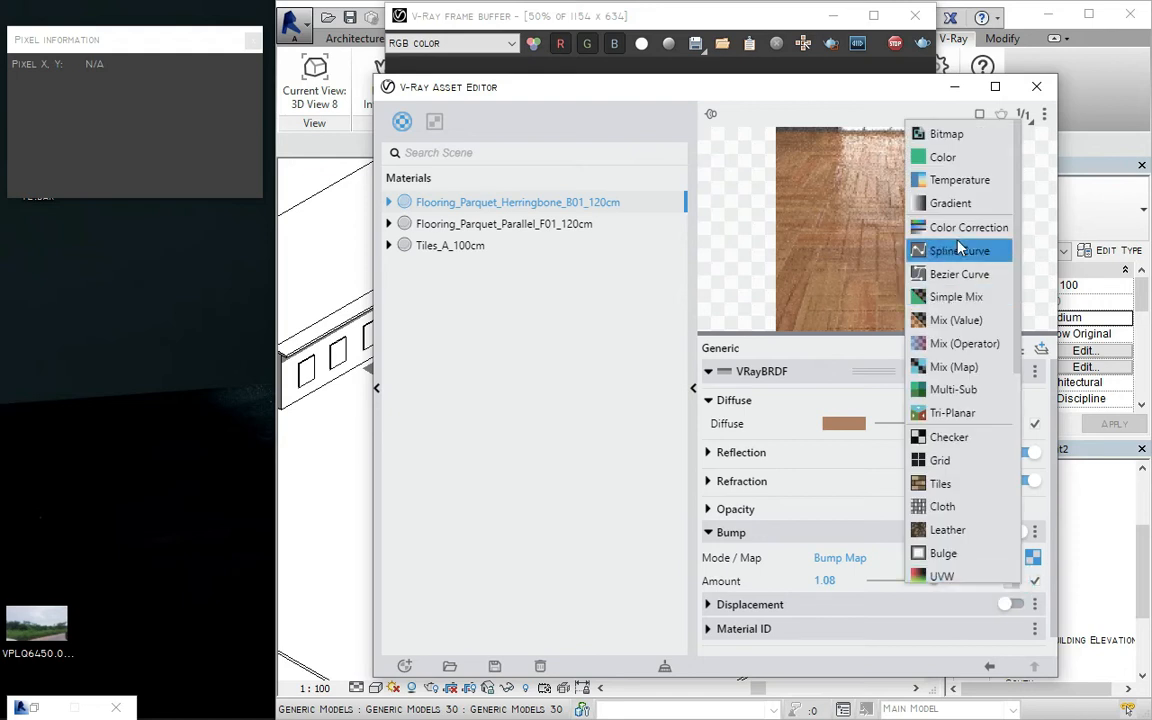
click(958, 137)
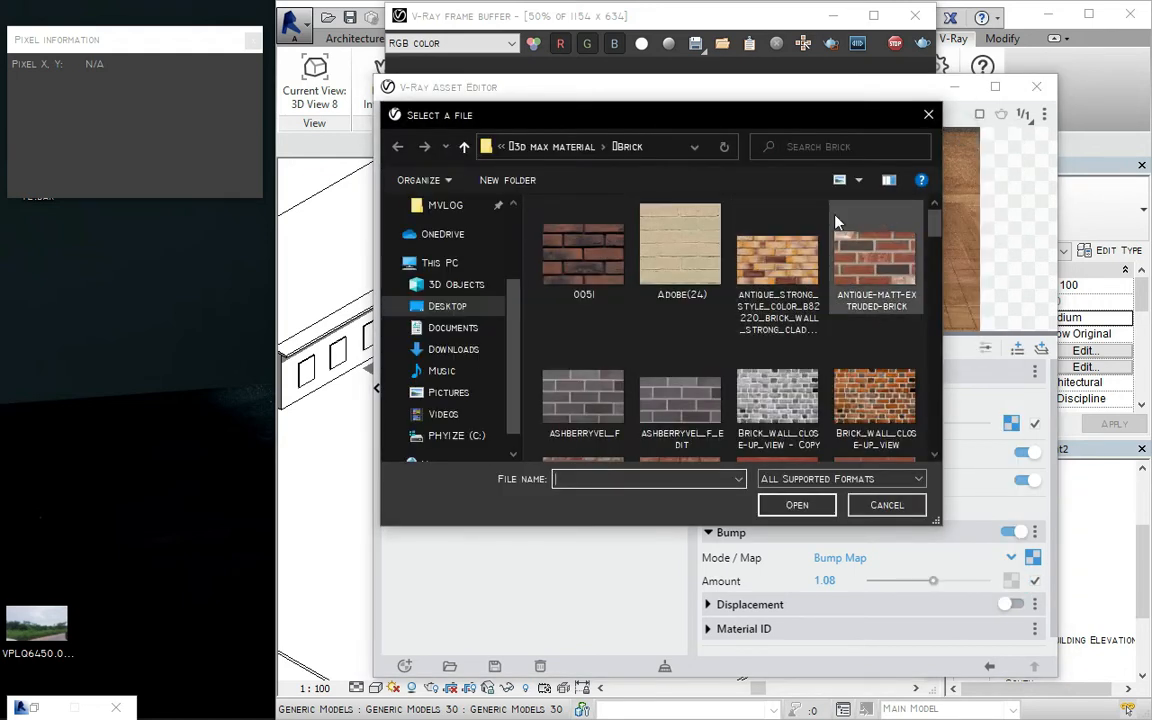
click(928, 114)
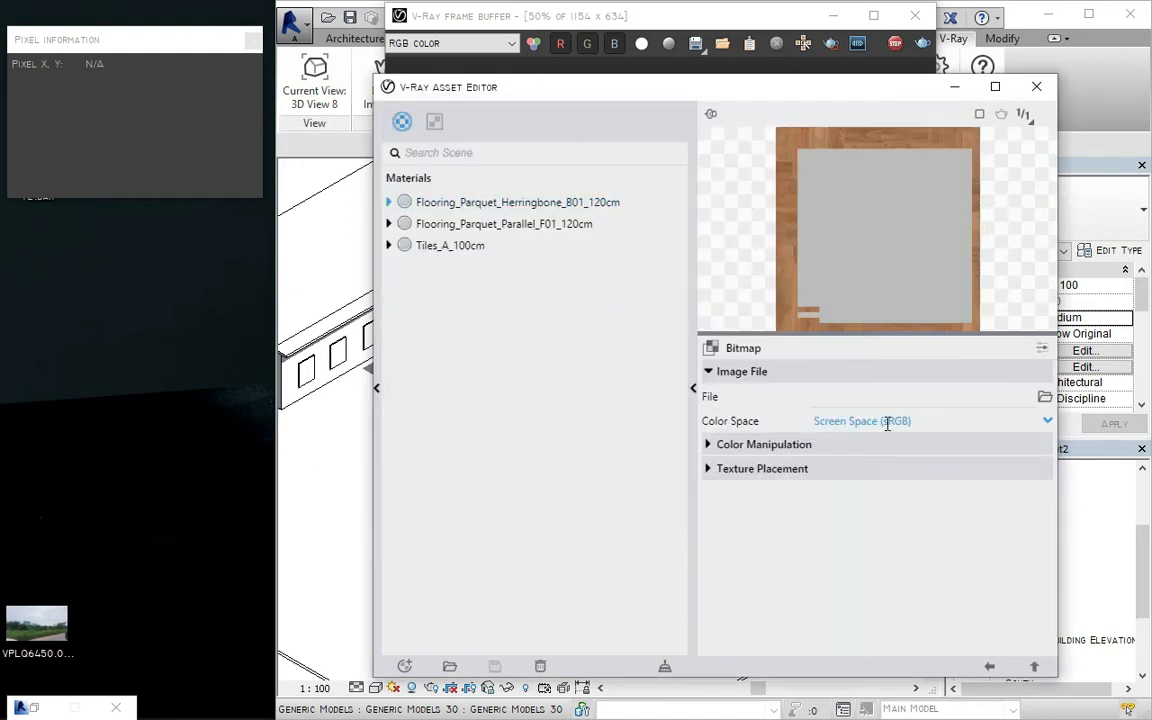
click(1036, 87)
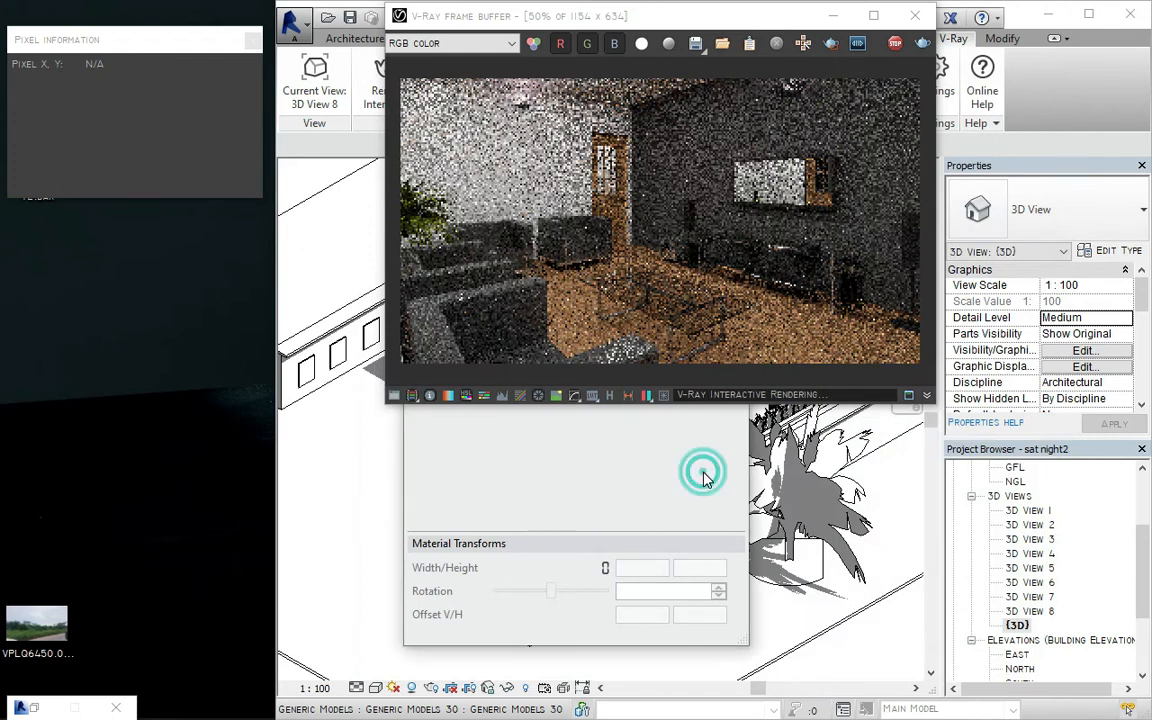
Close the Appearance Manager and move the frame buffer down, clear of the ribbon.
drag(728, 20, 839, 131)
click(728, 81)
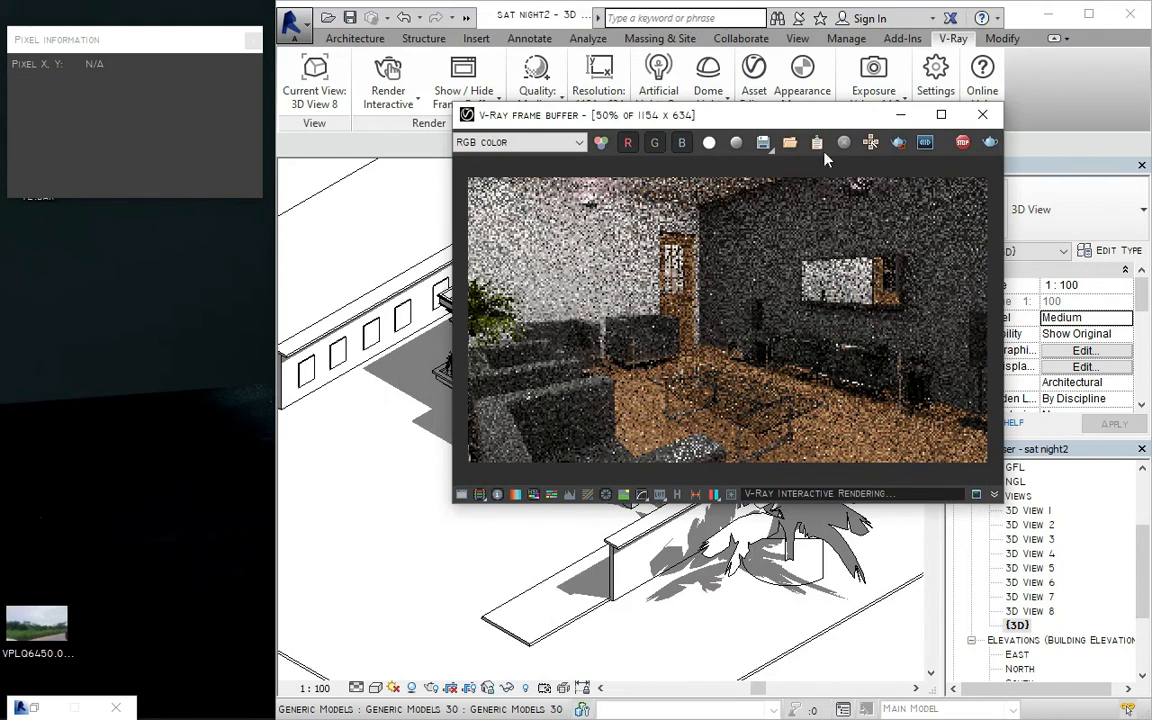
drag(829, 122, 657, 411)
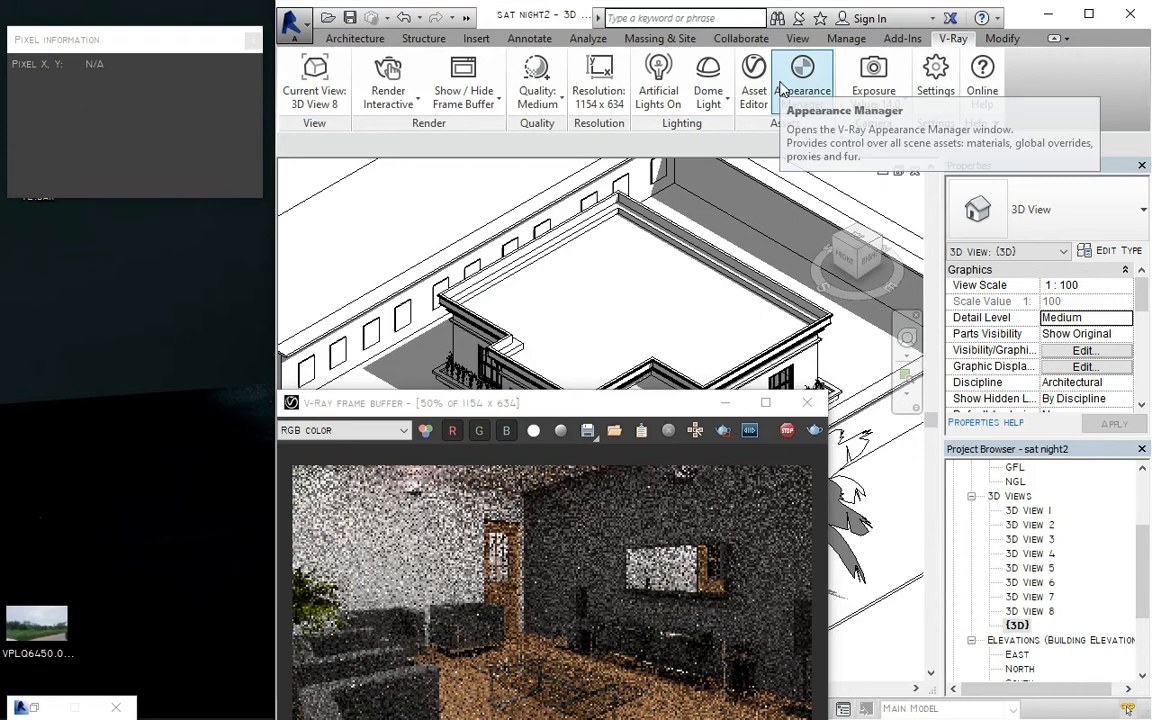
Open the V-Ray Appearance Manager, move the frame buffer clear of its list, and search the materials for BRICK.
click(800, 66)
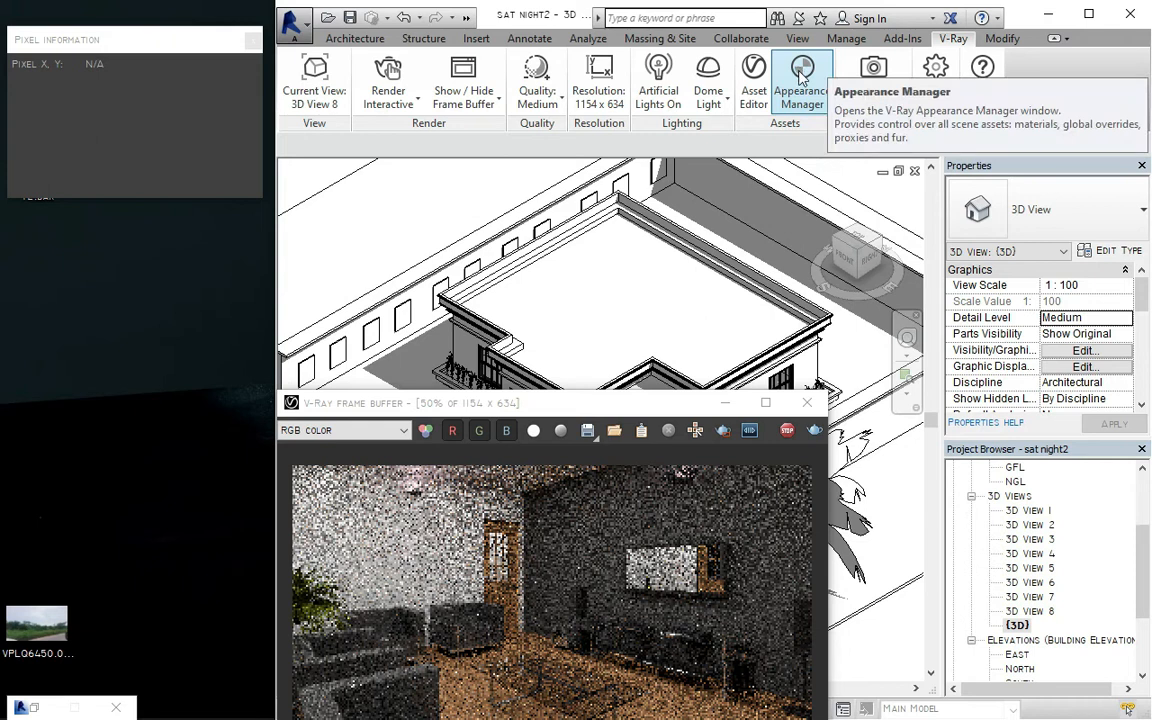
click(802, 72)
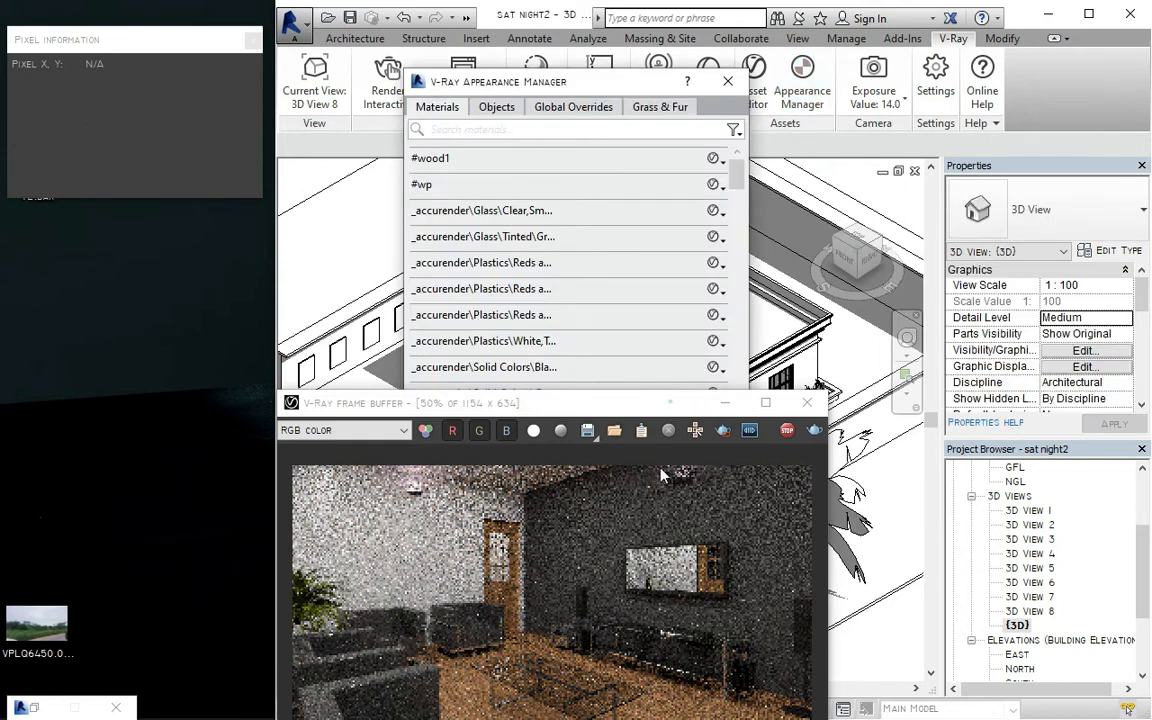
drag(690, 400, 662, 565)
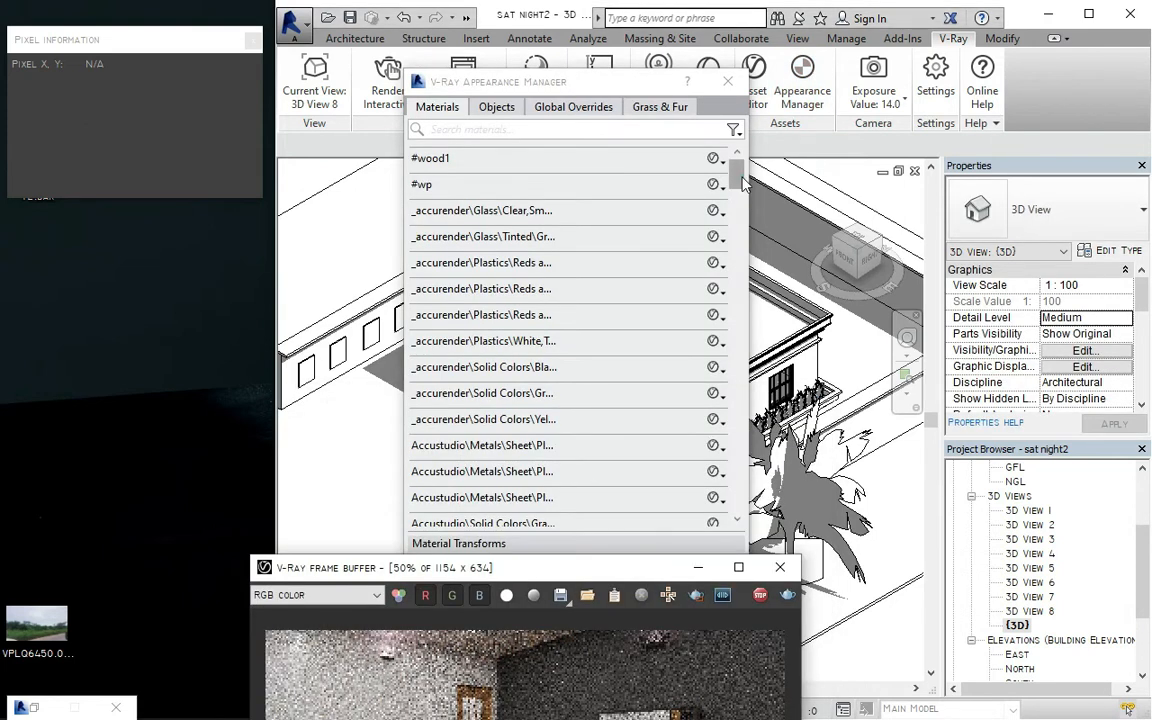
scroll(740, 230, down, 2)
scroll(740, 239, down, 5)
click(652, 130)
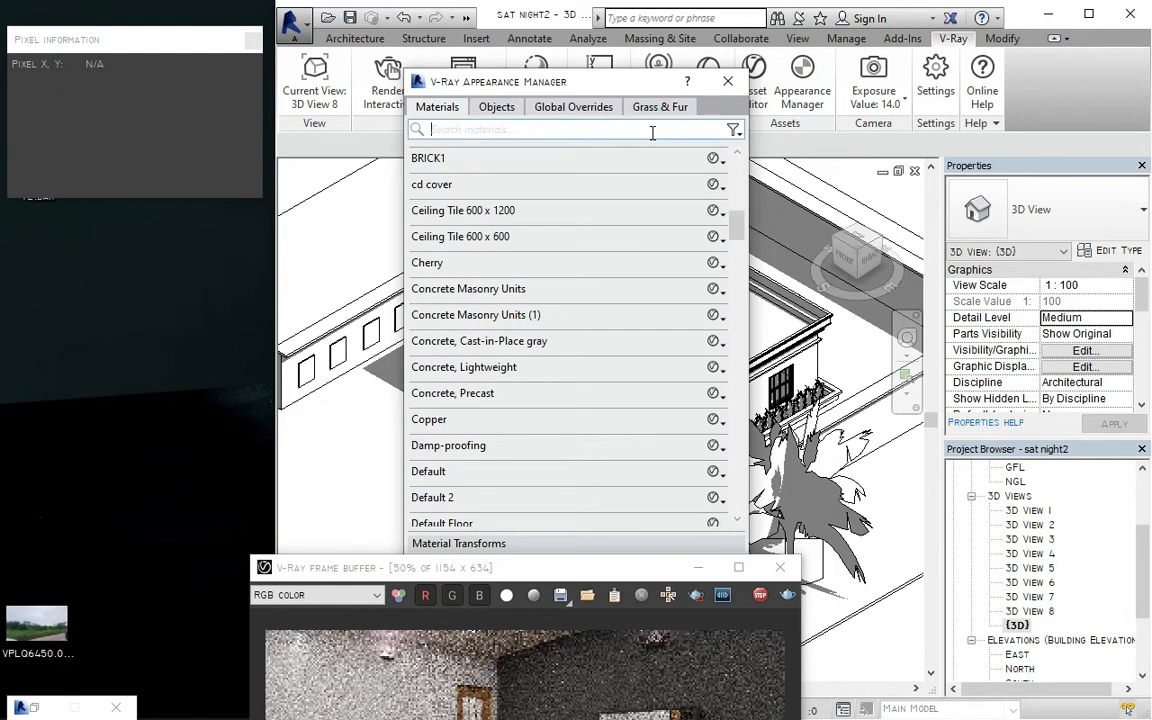
text(BR)
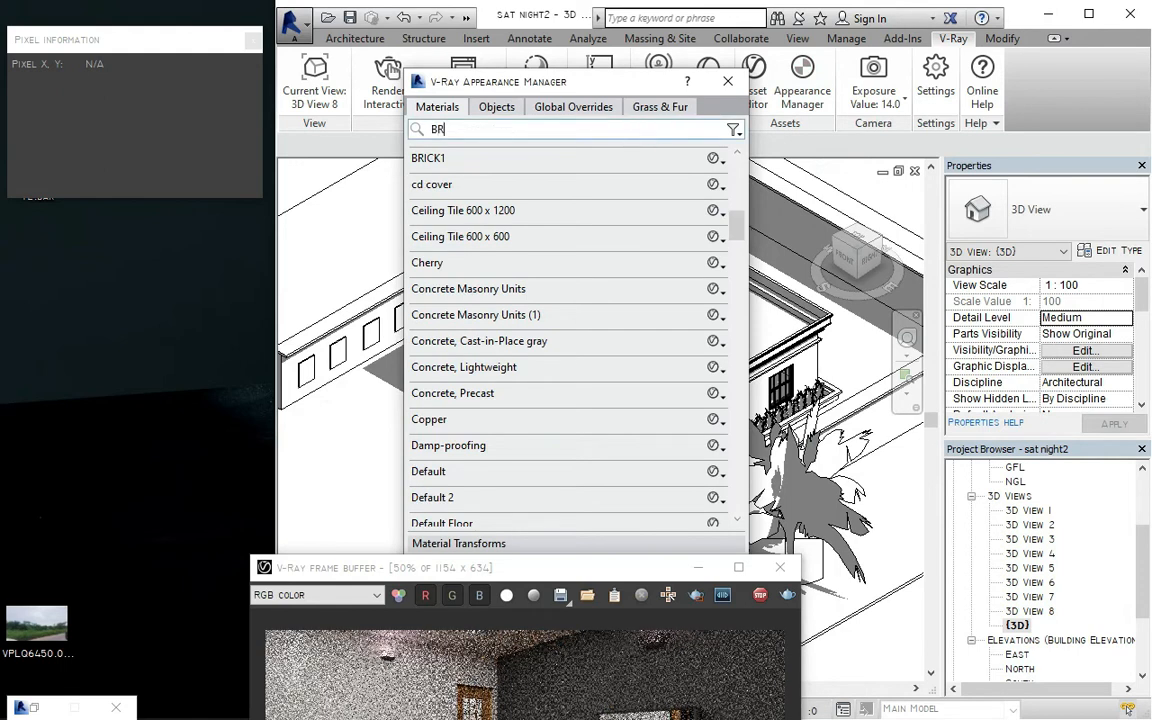
text(ICL)
key(BackSpace)
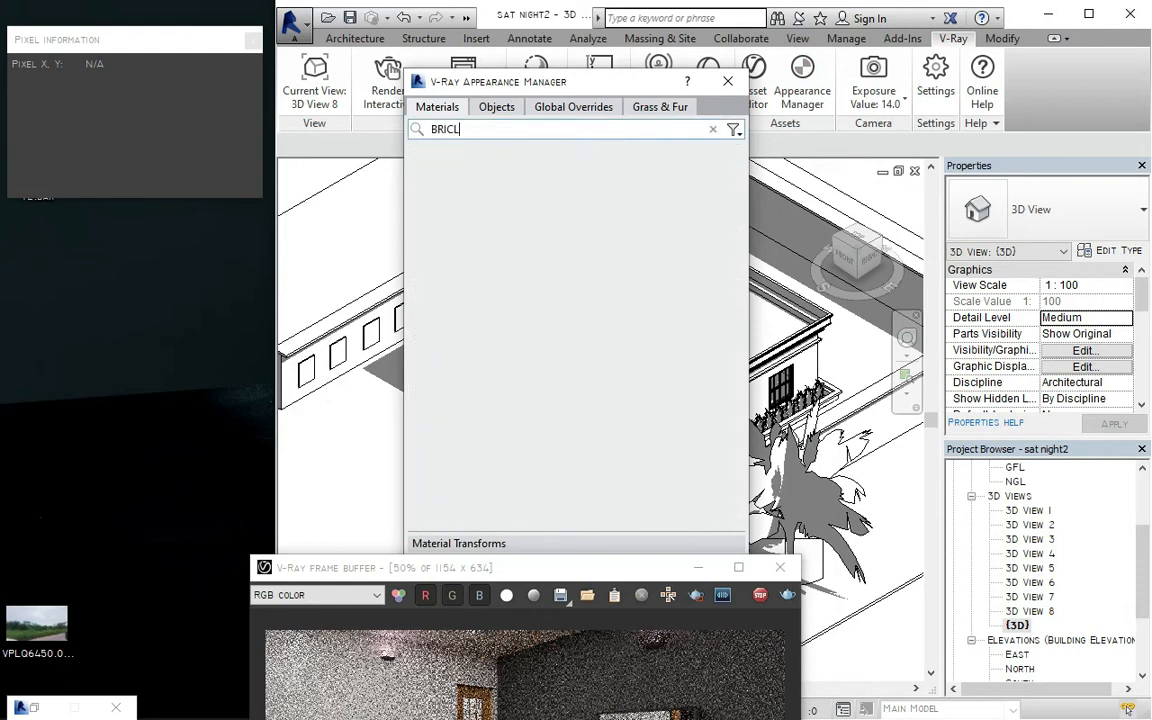
text(K)
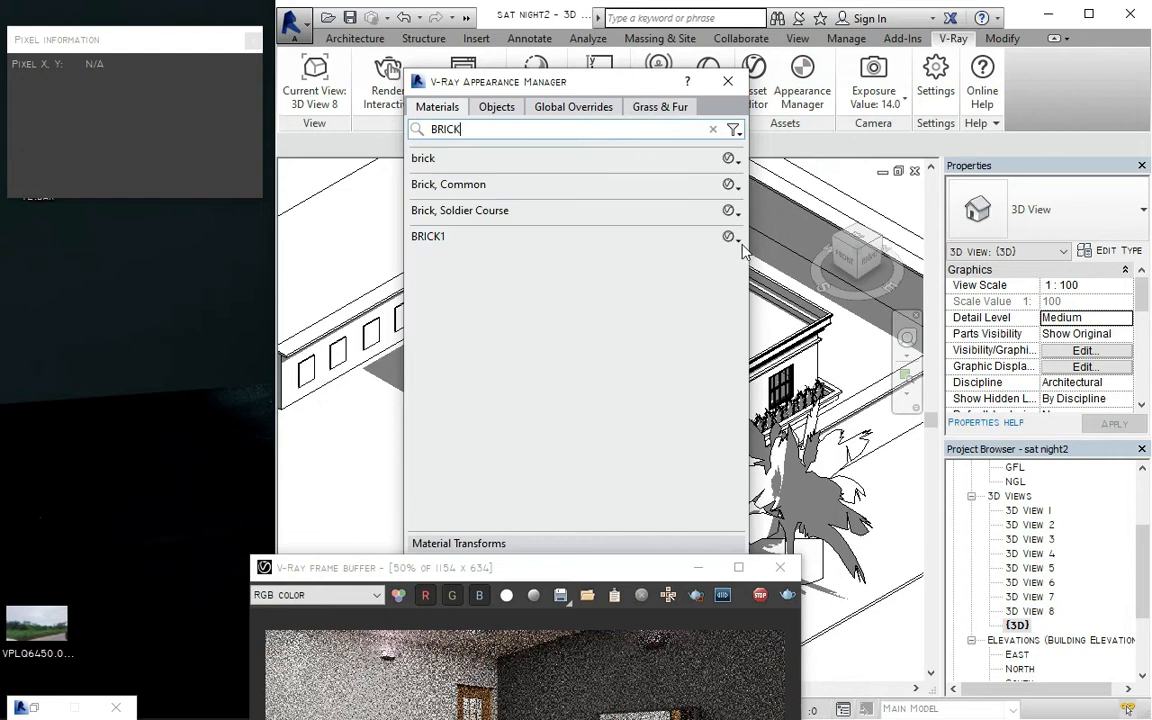
Link the BRICK1 material to the Tiles_A_100cm V-Ray material file from the Tiles folder.
double_click(648, 236)
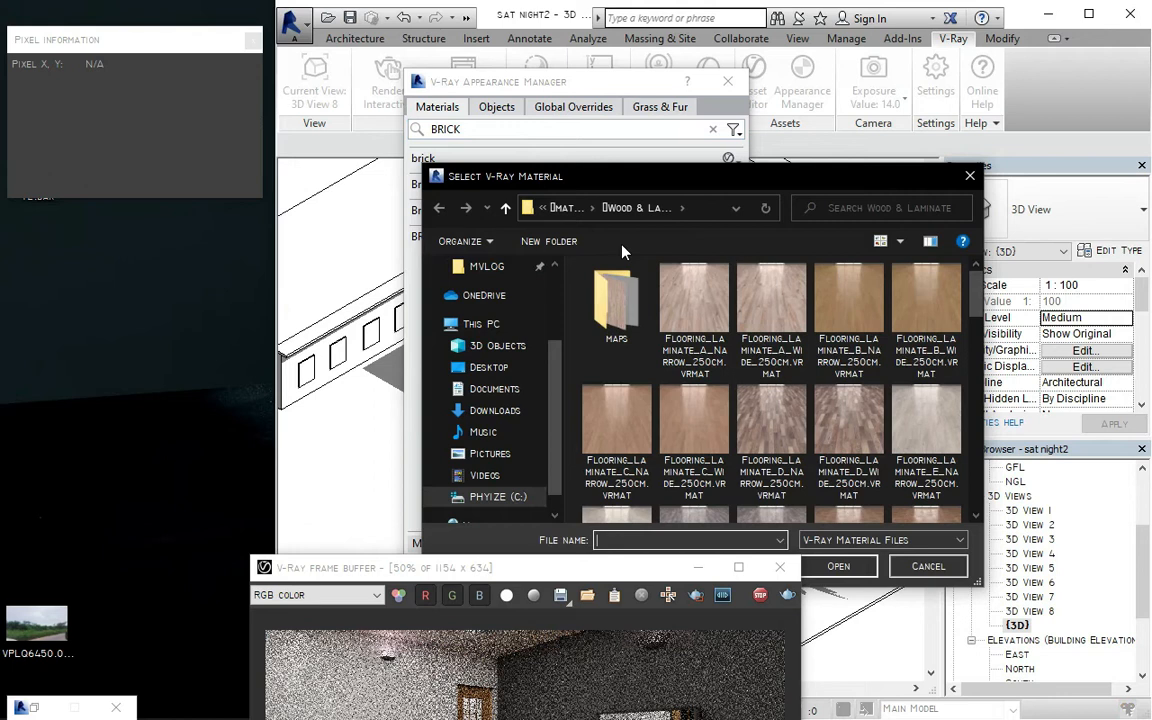
click(568, 209)
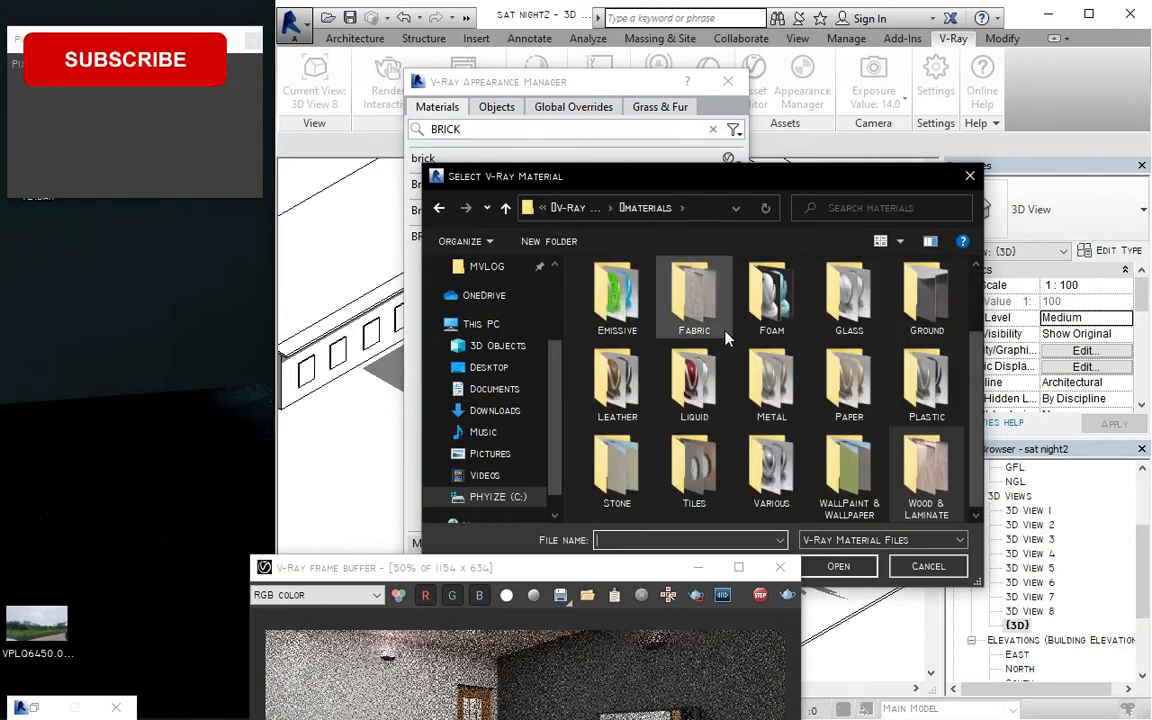
double_click(694, 465)
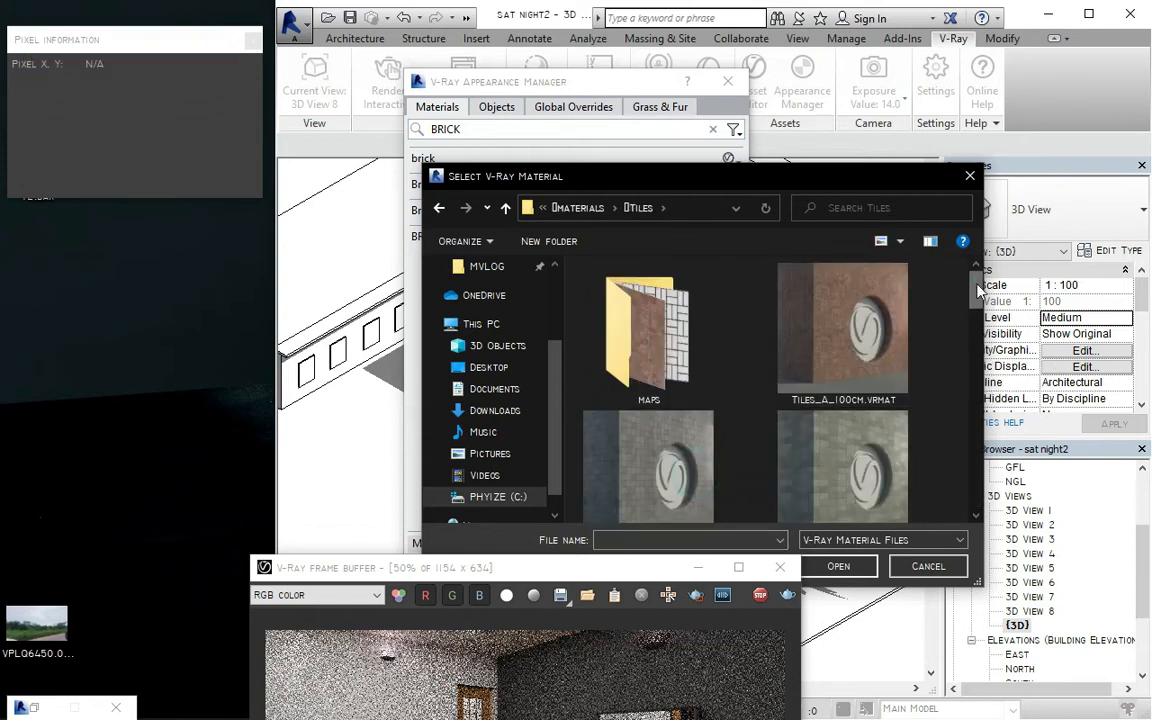
scroll(978, 300, down, 1)
scroll(976, 300, down, 1)
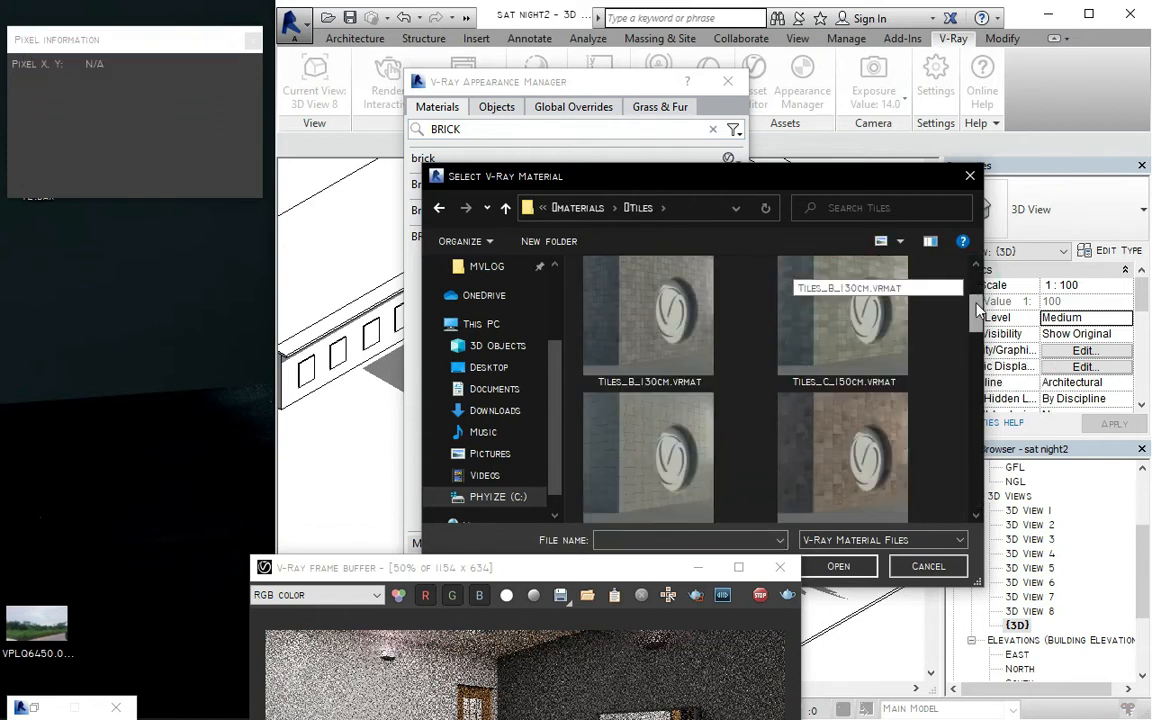
scroll(858, 445, up, 2)
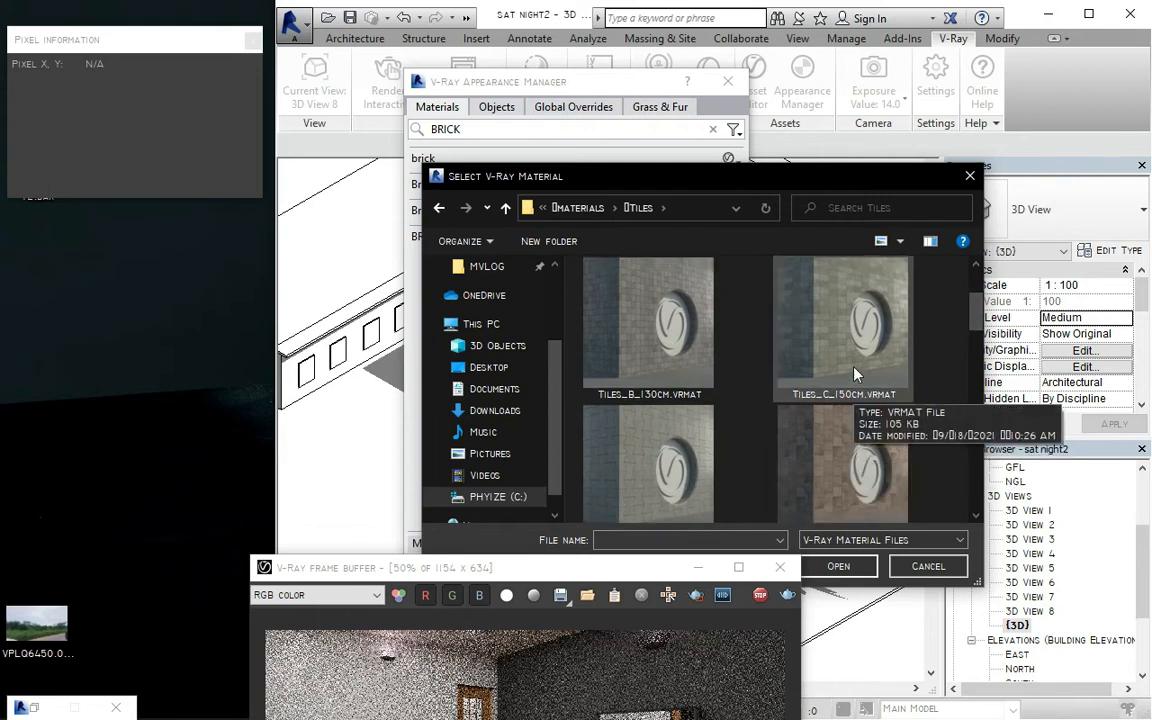
double_click(841, 337)
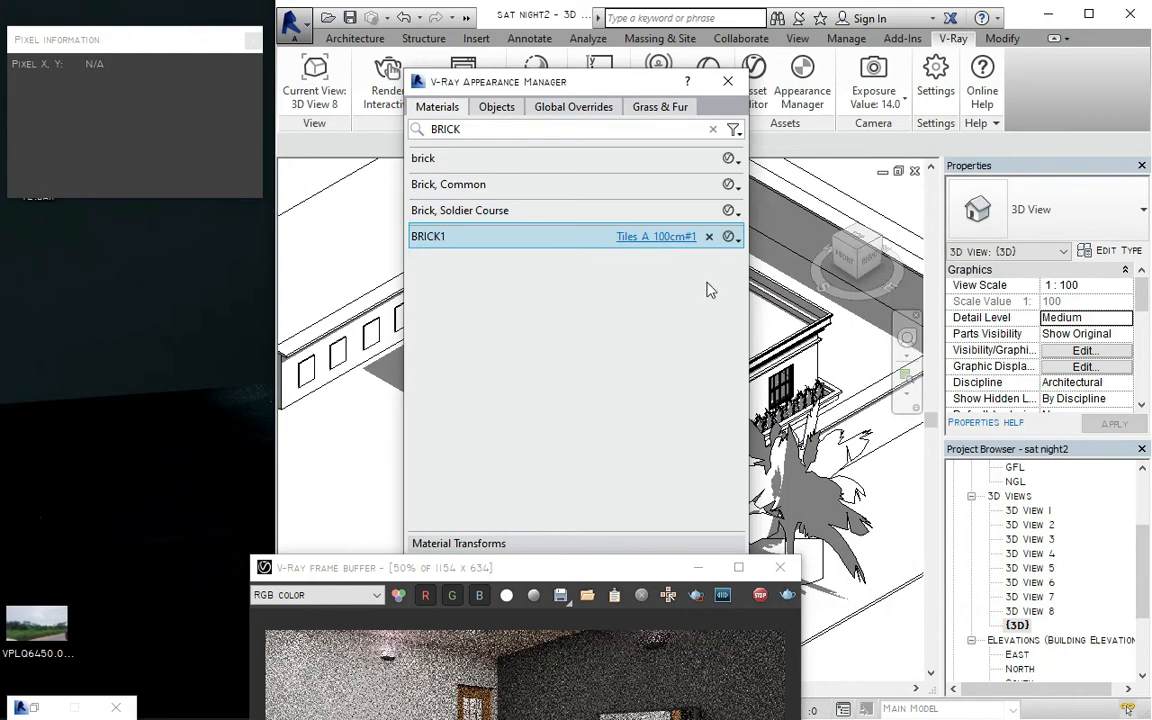
Open BRICK1's linked material in the Asset Editor, reposition the editor, and open its diffuse texture bitmap.
click(662, 237)
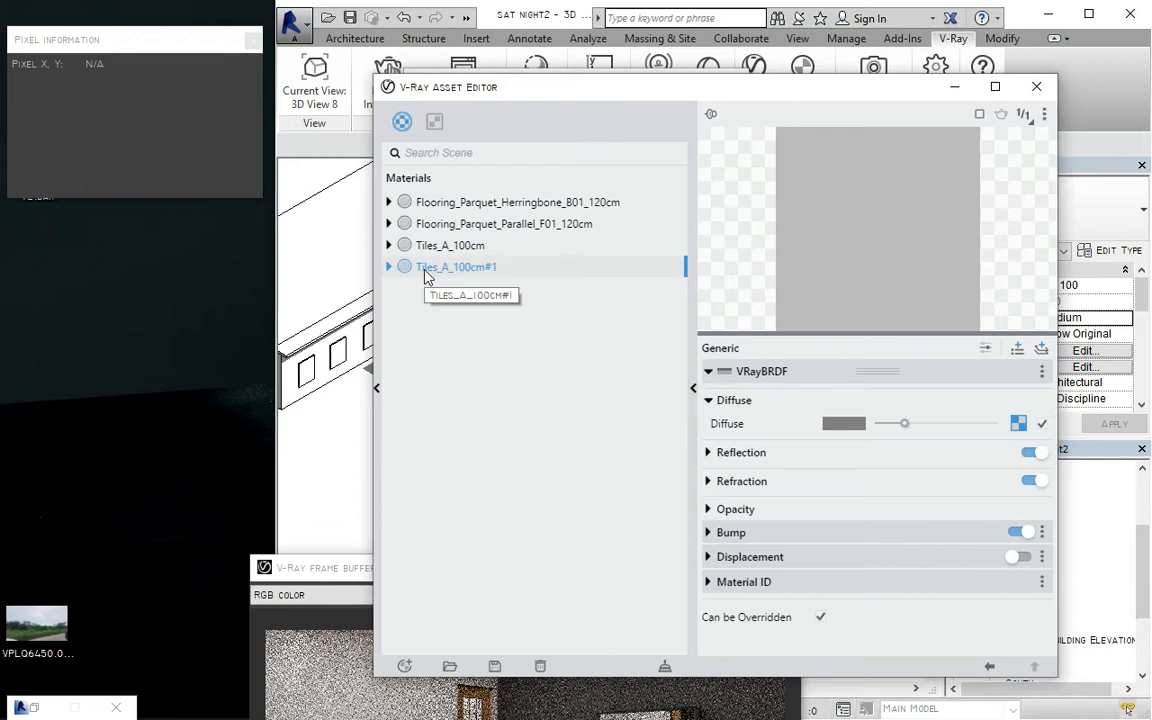
drag(650, 92, 534, 469)
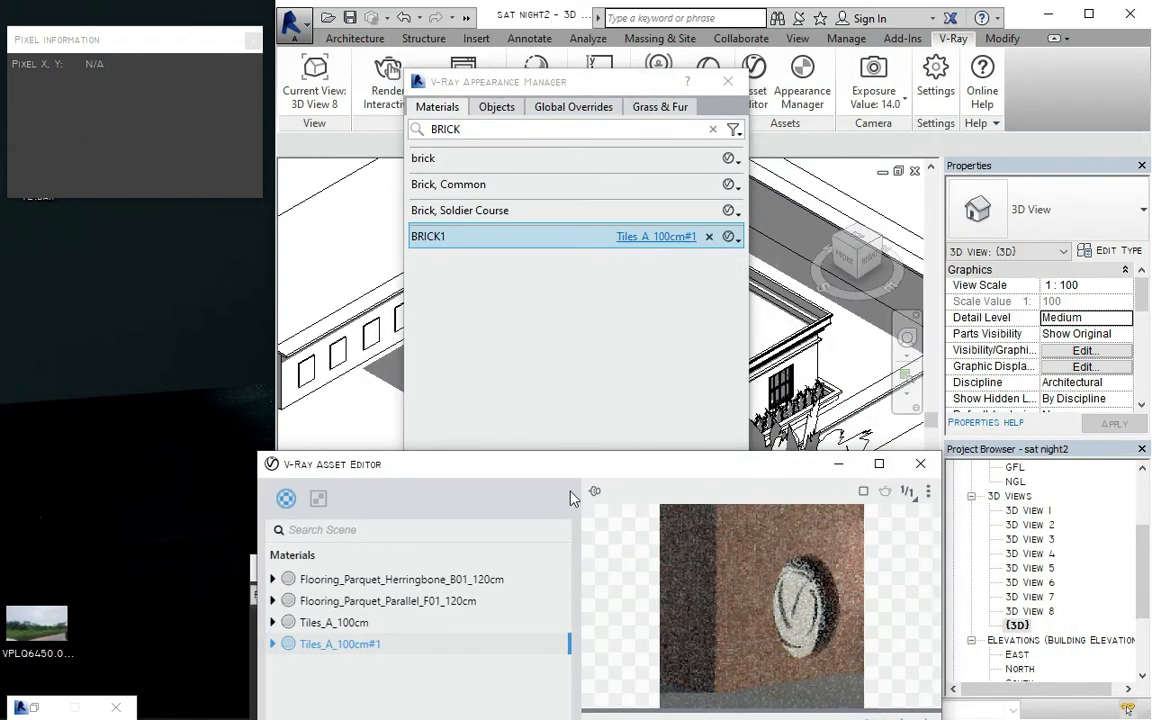
drag(575, 472, 644, 110)
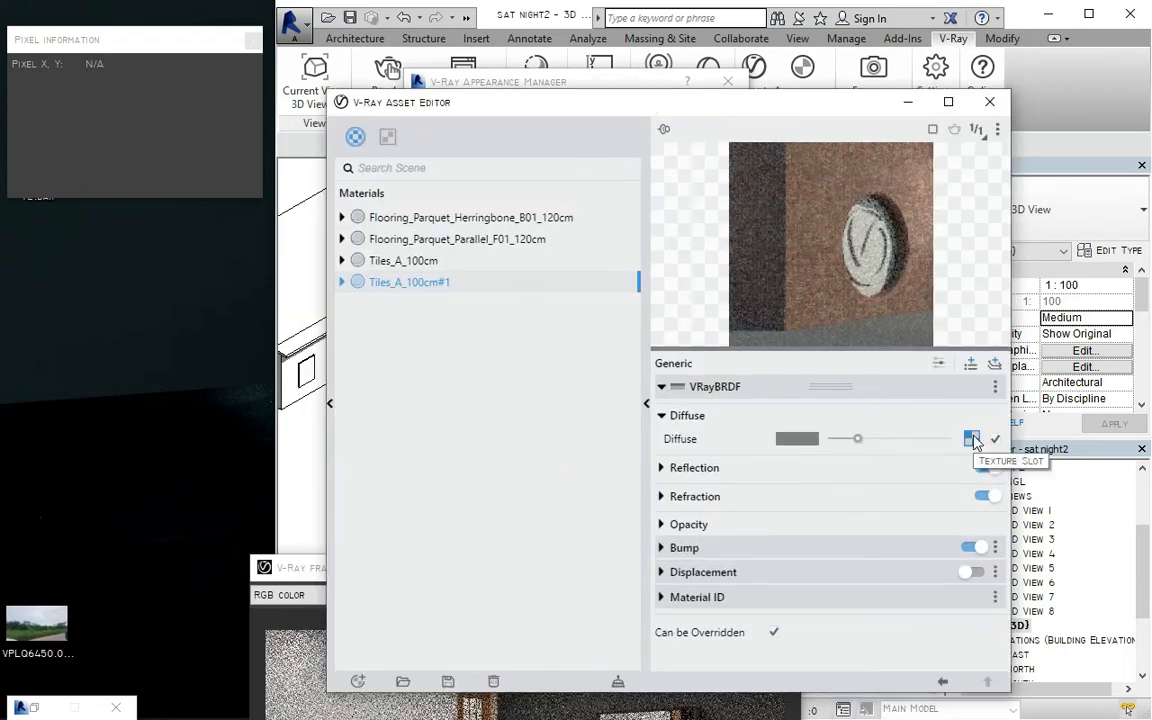
click(972, 440)
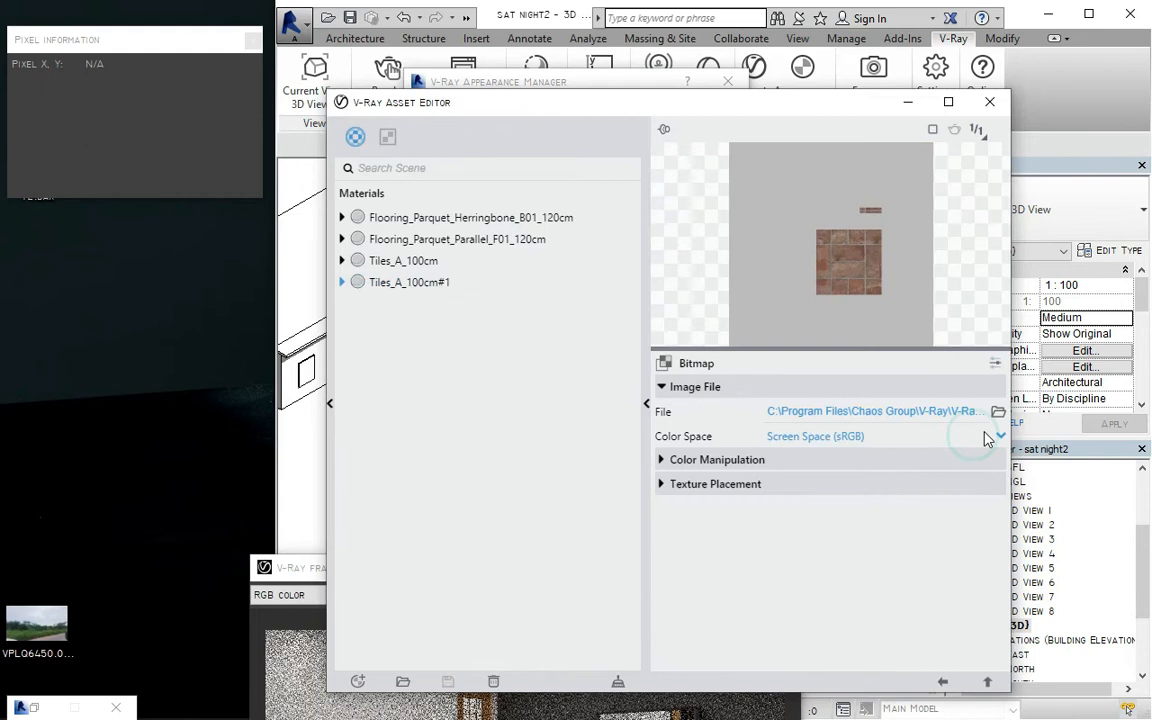
Start replacing the diffuse bitmap's image file and browse to the 3d max material folder inside Desktop's PHYIZE folder.
click(998, 413)
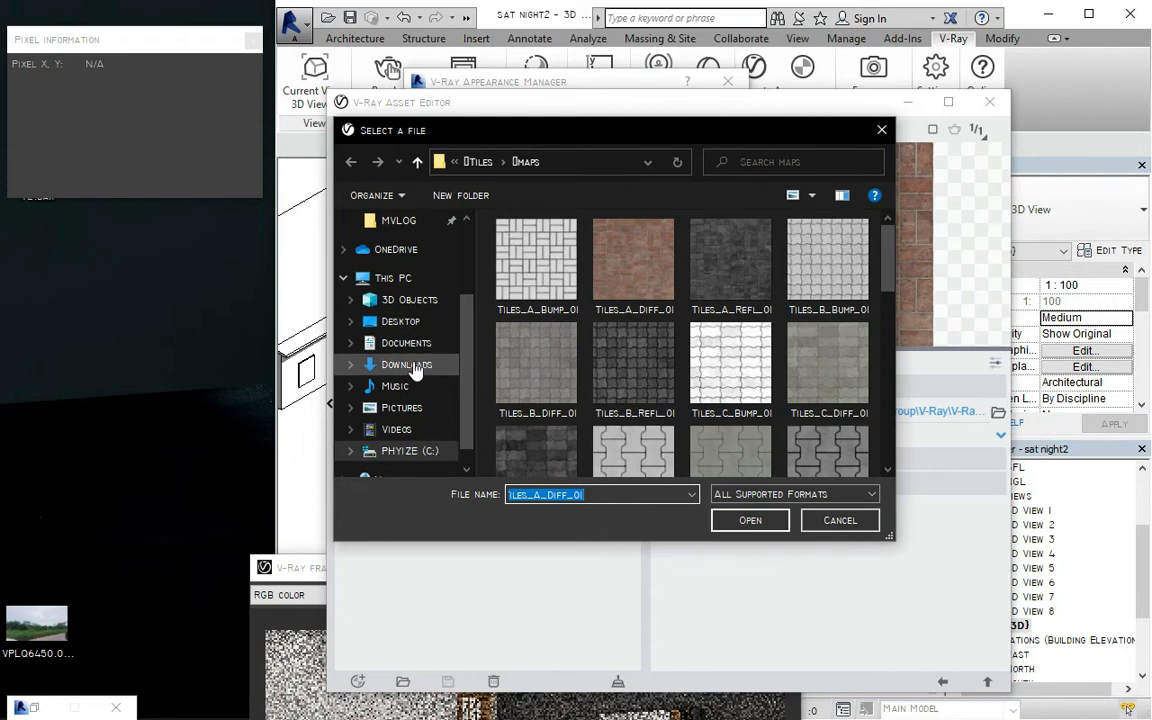
click(392, 278)
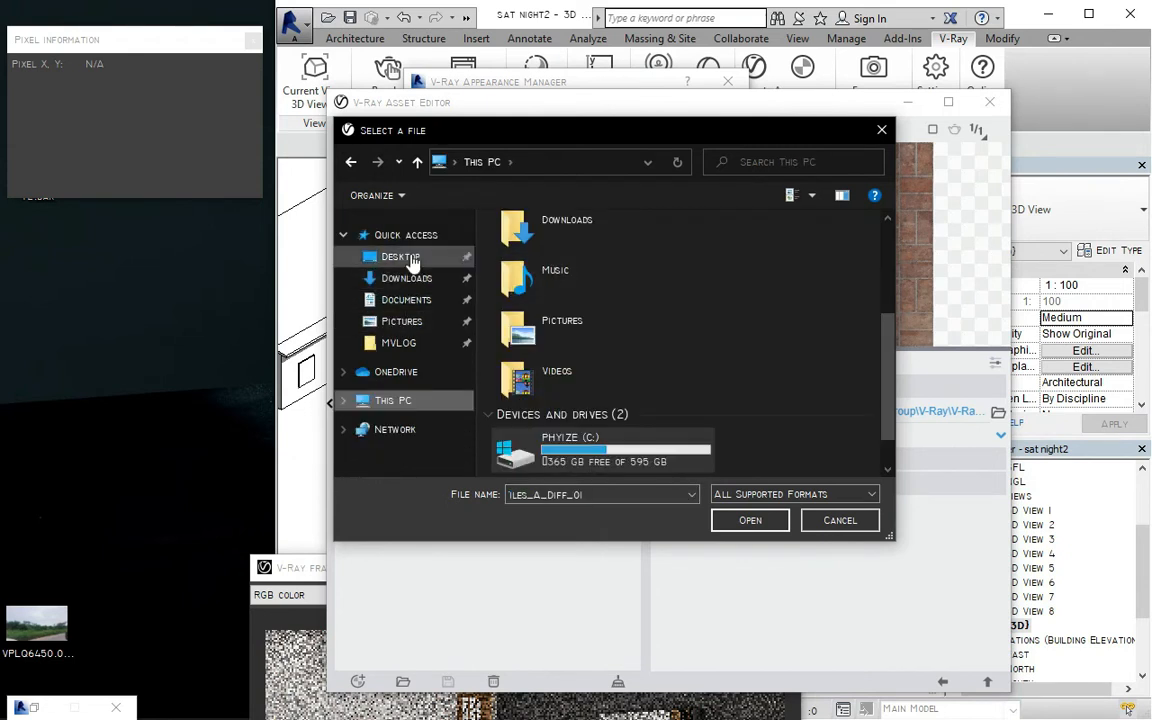
click(415, 262)
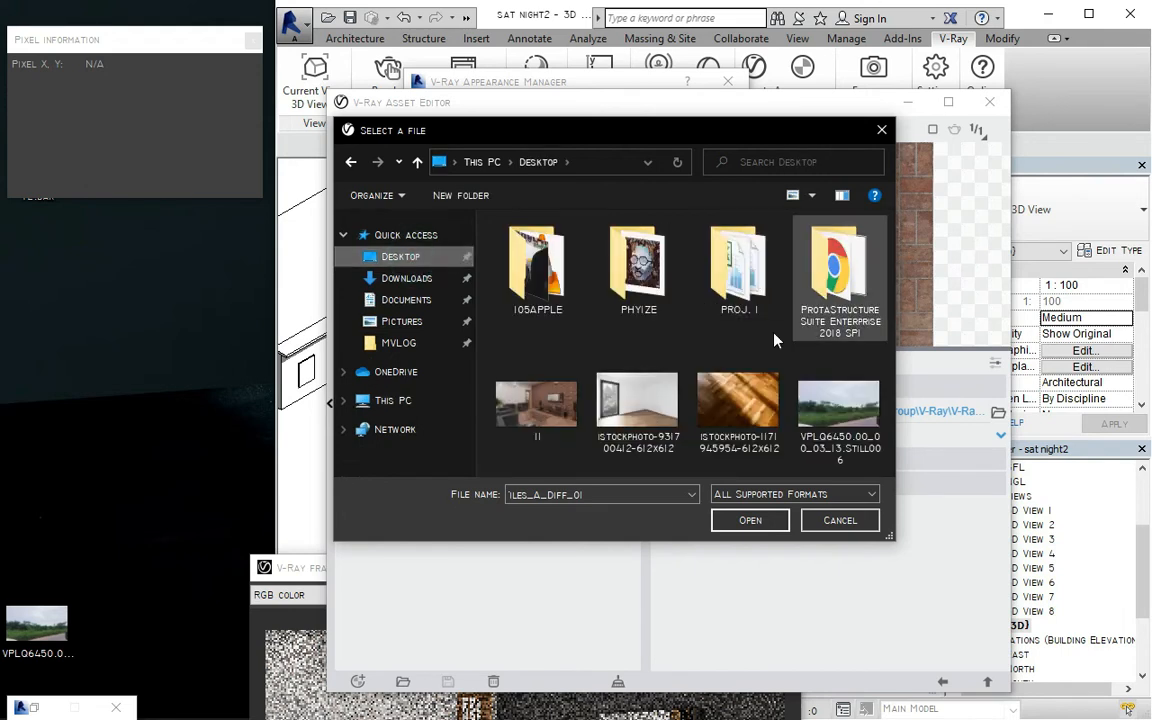
double_click(645, 272)
scroll(650, 300, down, 5)
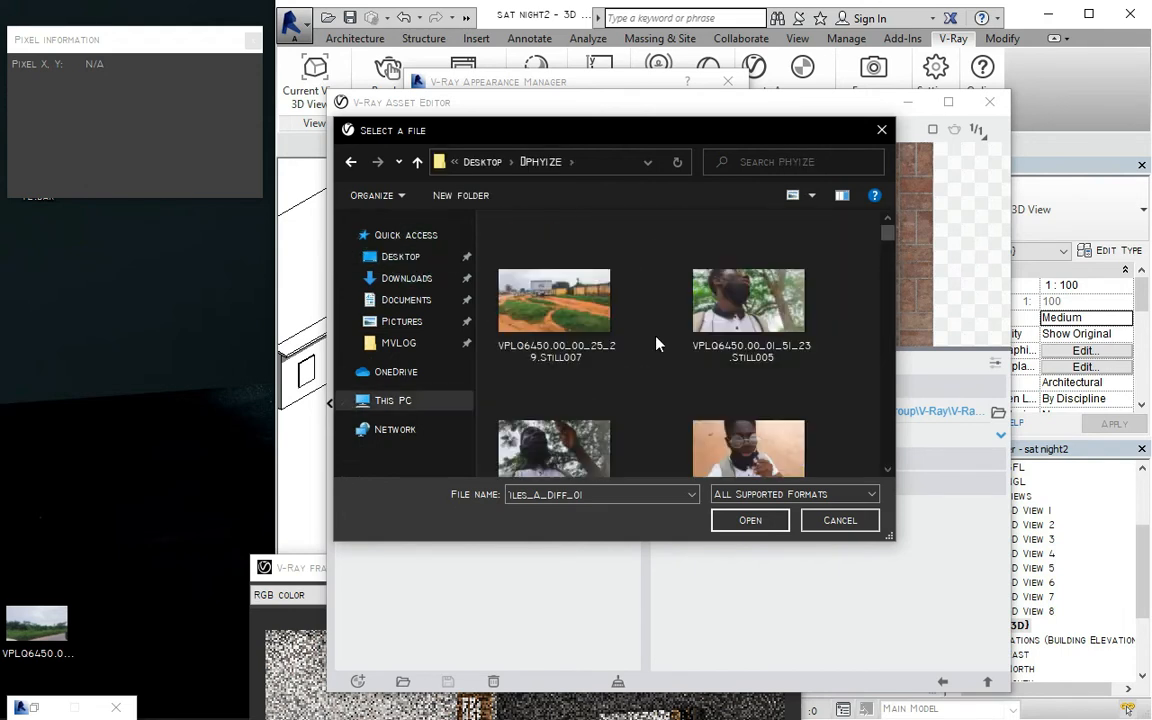
click(585, 340)
scroll(586, 337, down, 10)
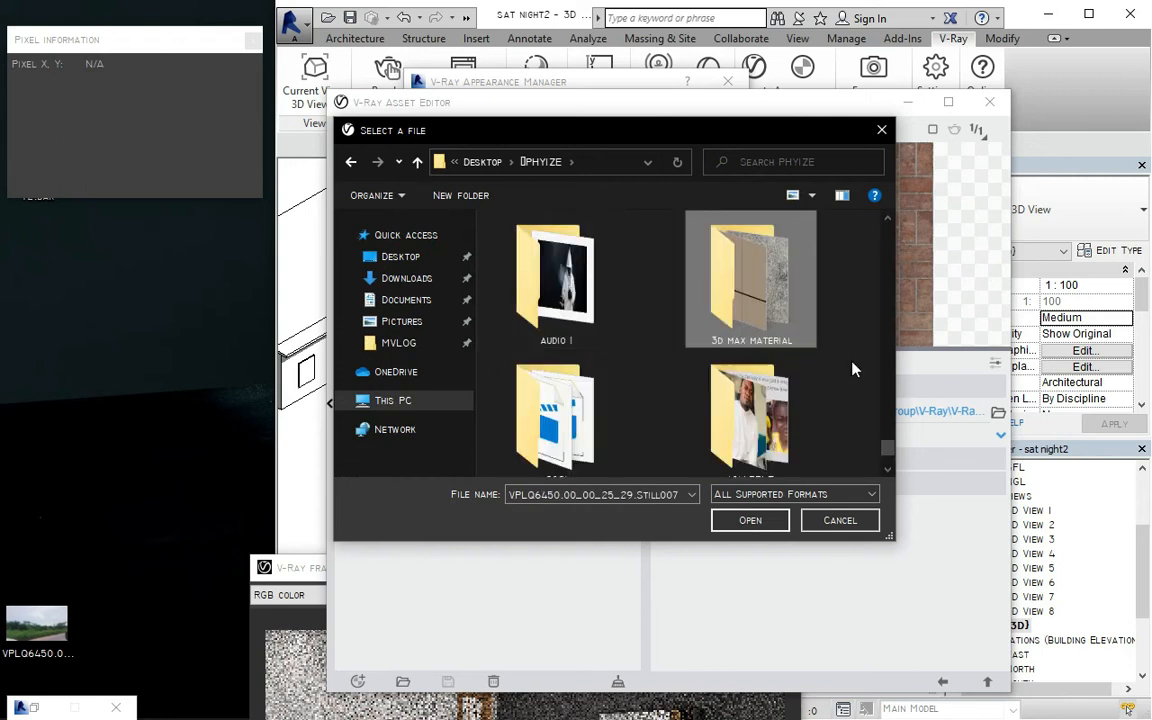
double_click(805, 302)
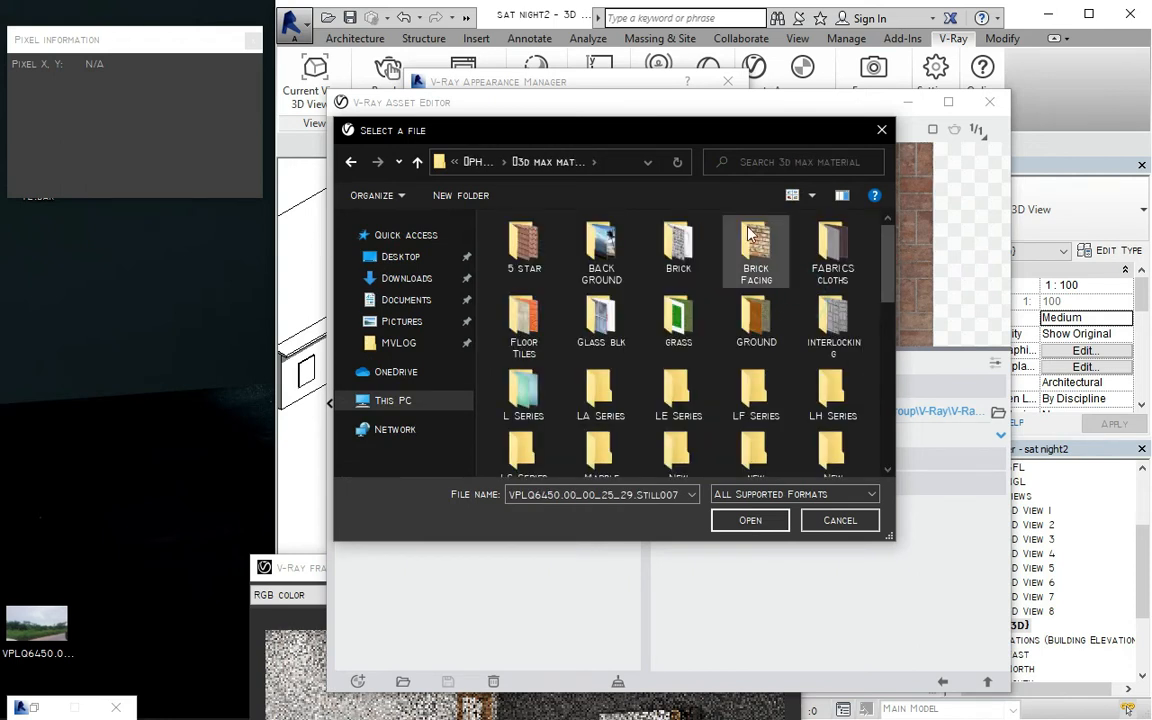
Check the Brick Facing folder, then load the Brick_wall_close-up_view image from the Brick folder as the diffuse bitmap.
double_click(752, 245)
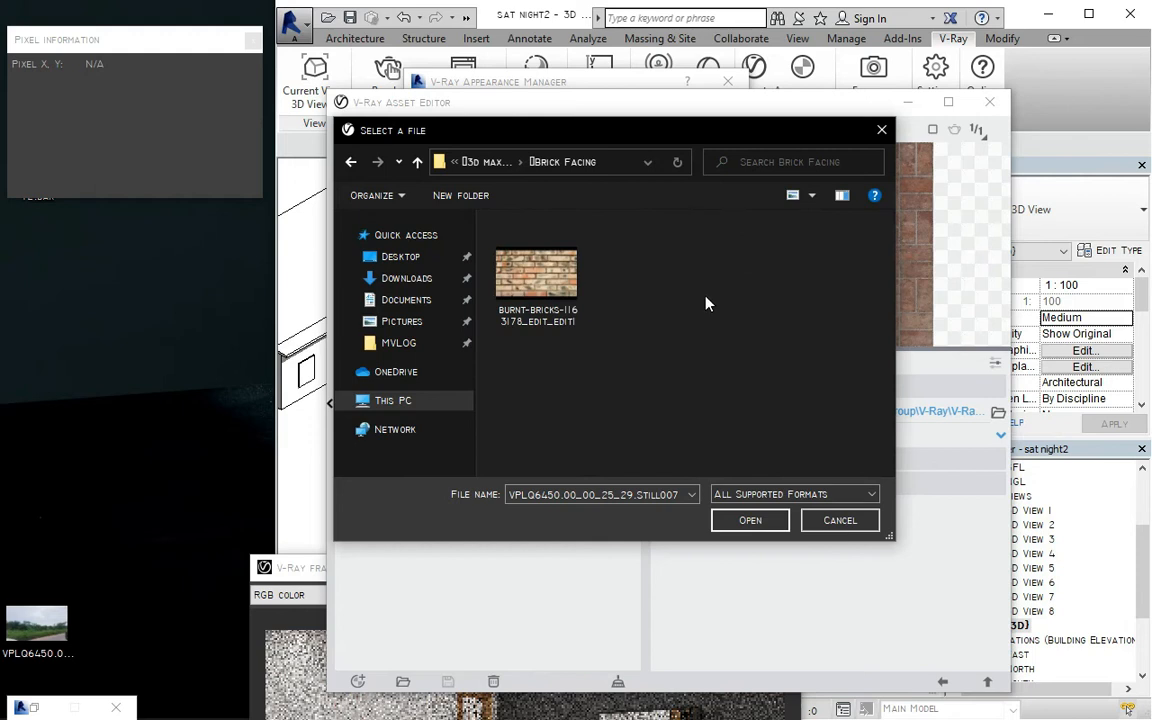
key(BackSpace)
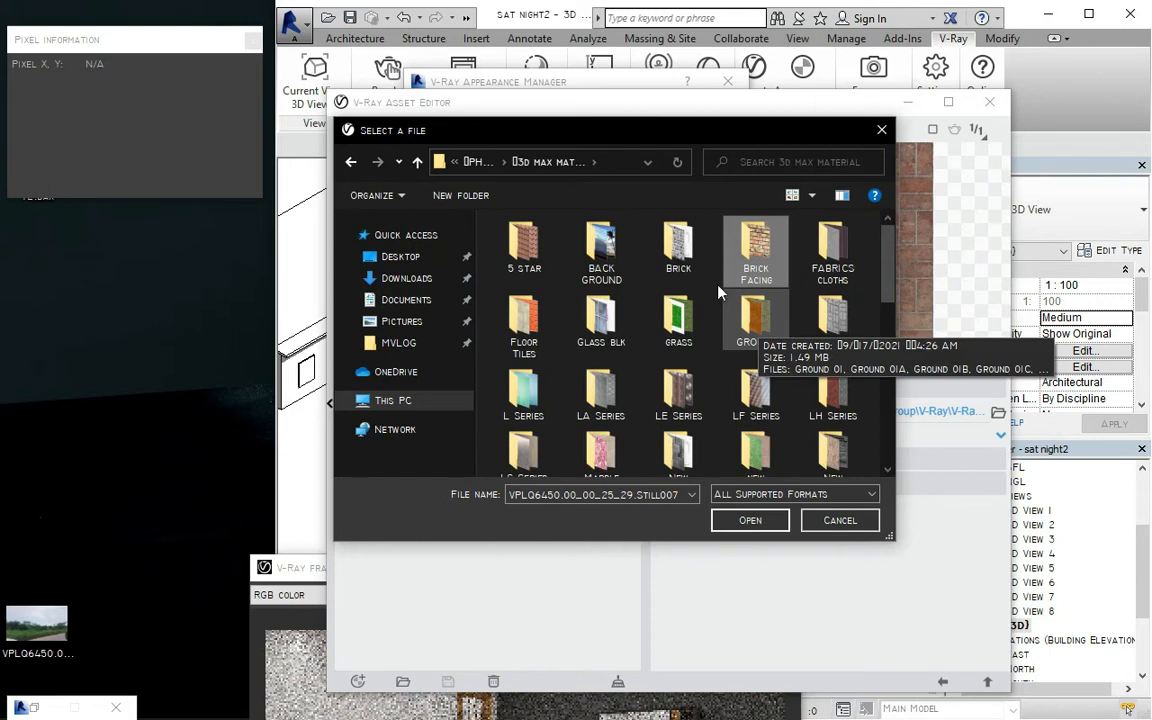
double_click(677, 245)
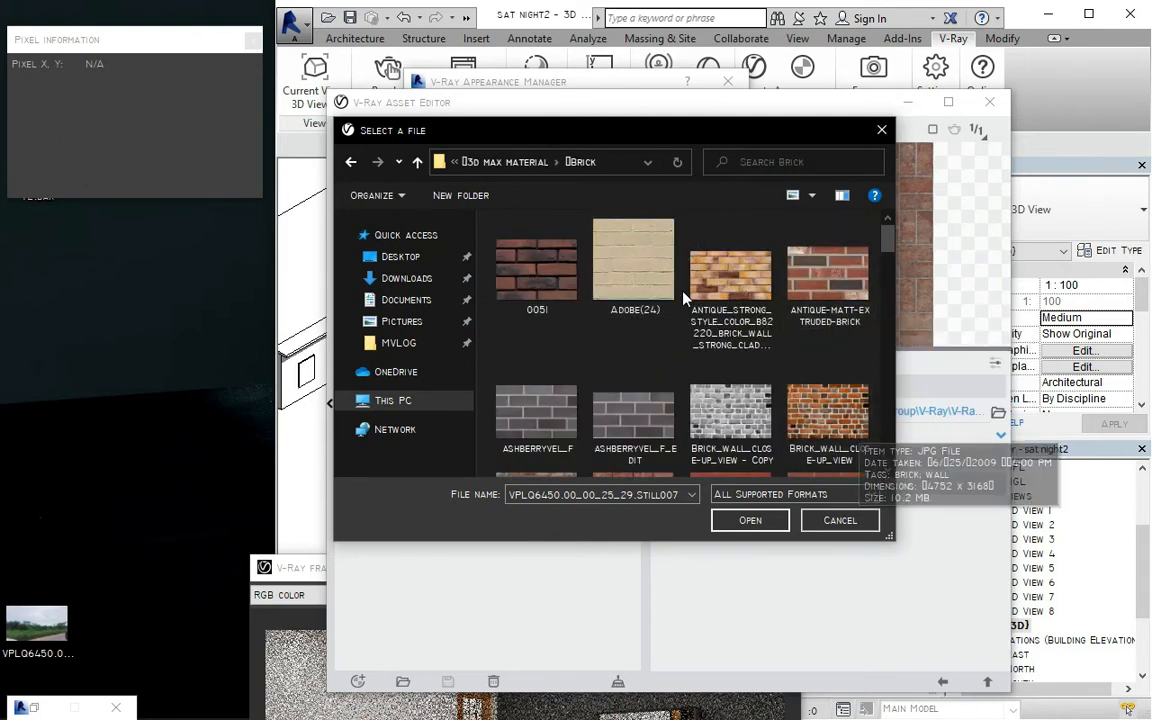
double_click(830, 425)
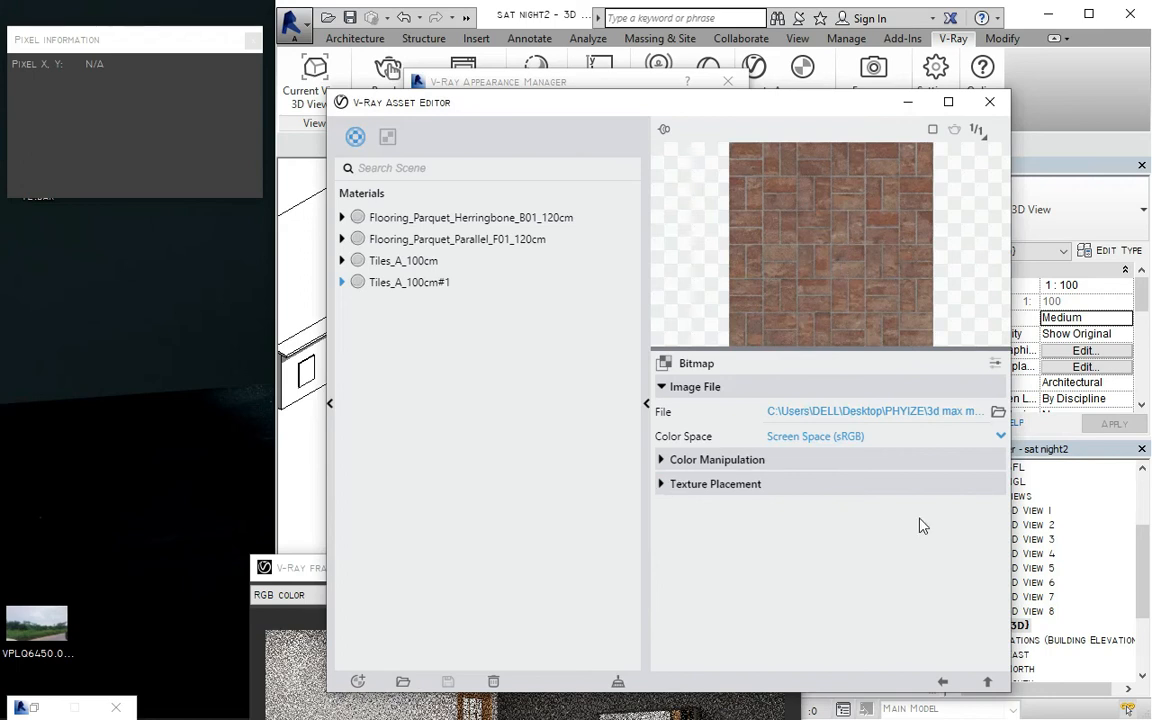
Set the brick bitmap's texture placement repeat to .1 in both U and V, and close the Asset Editor and Appearance Manager.
click(661, 485)
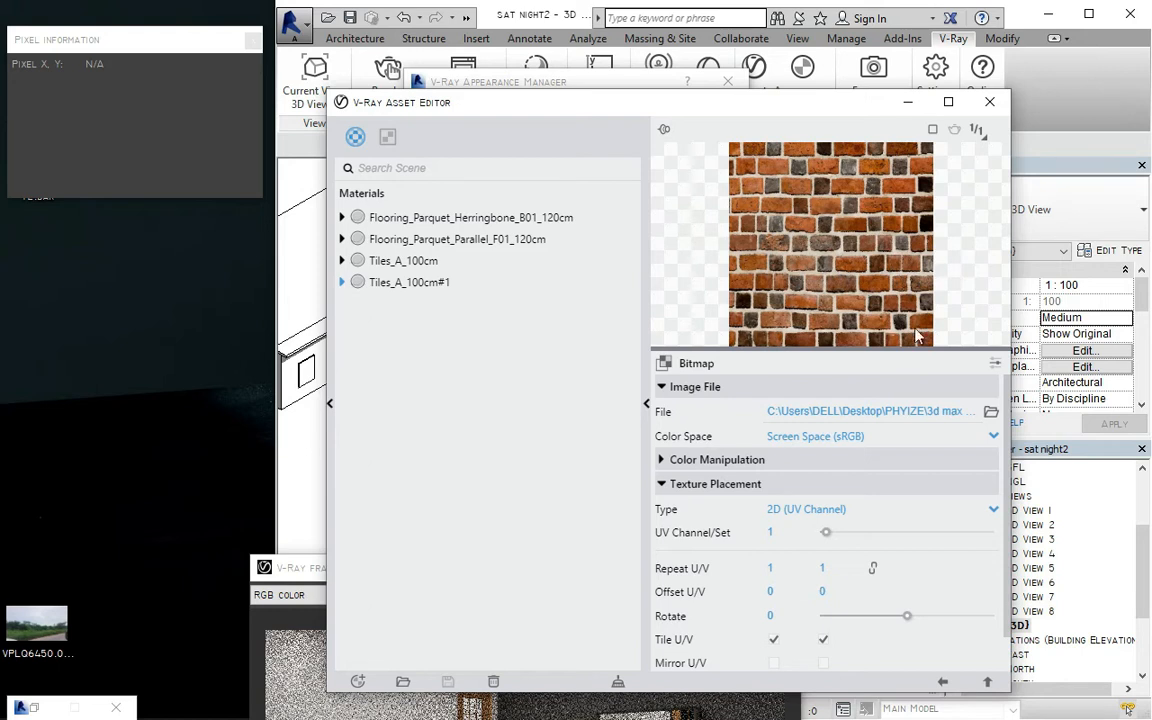
double_click(784, 568)
text(.1)
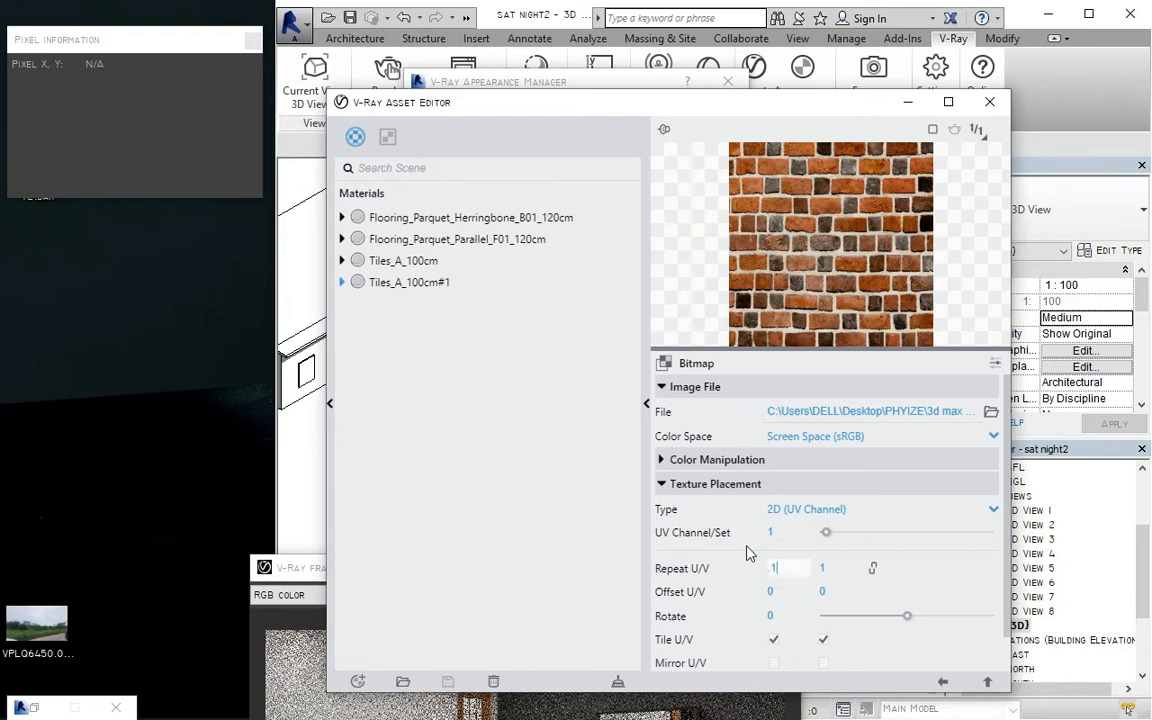
double_click(823, 568)
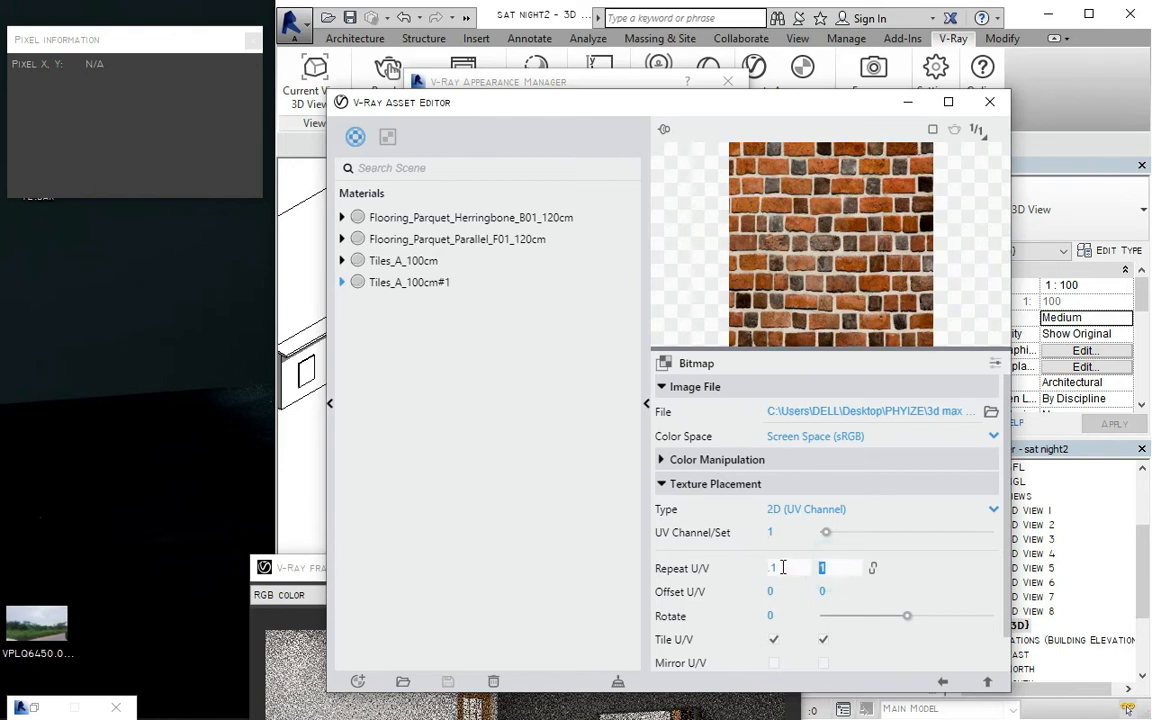
text(.1)
key(Return)
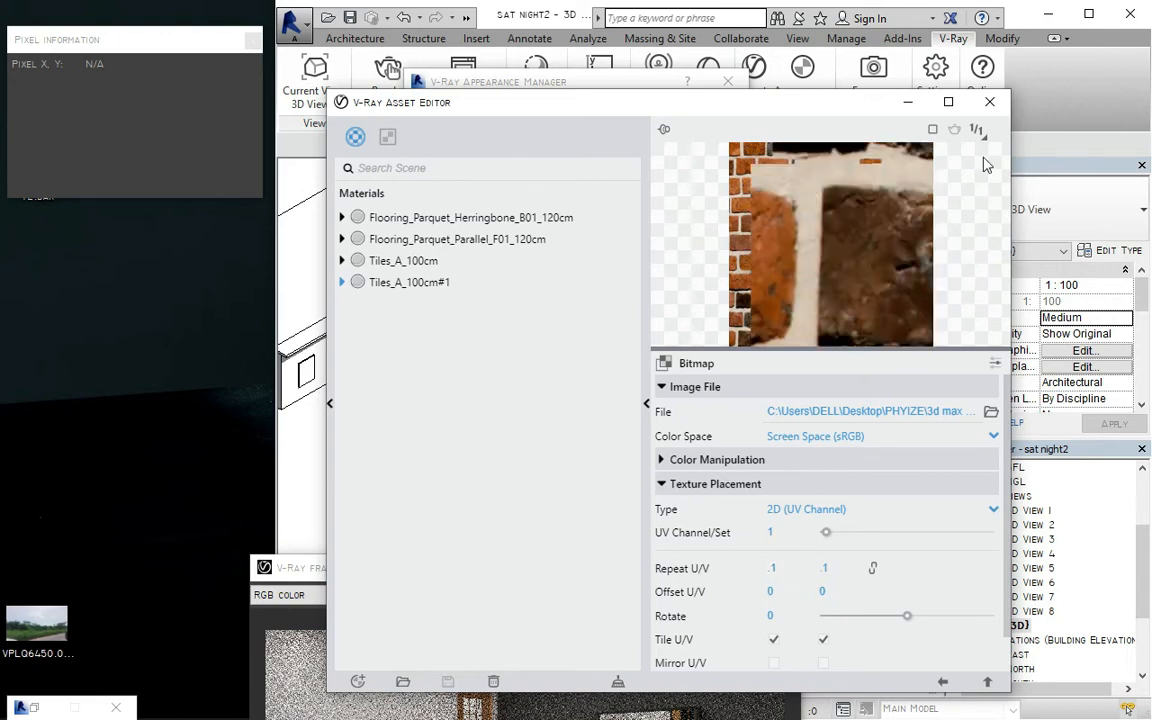
click(988, 104)
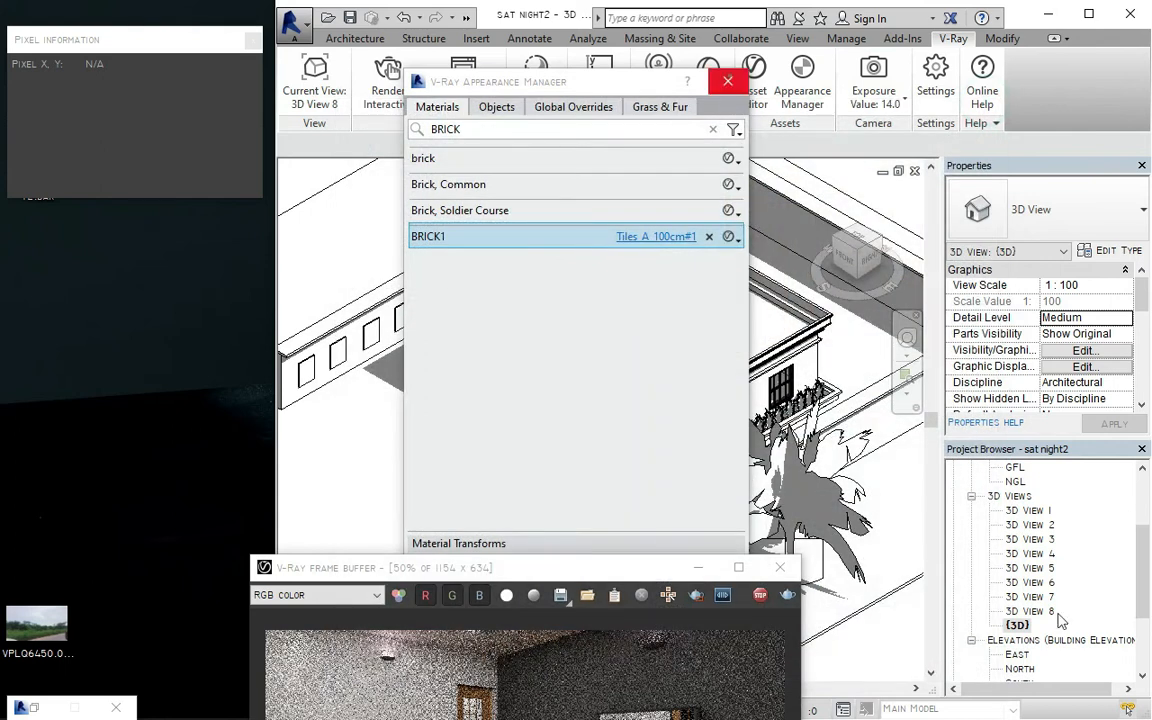
click(729, 81)
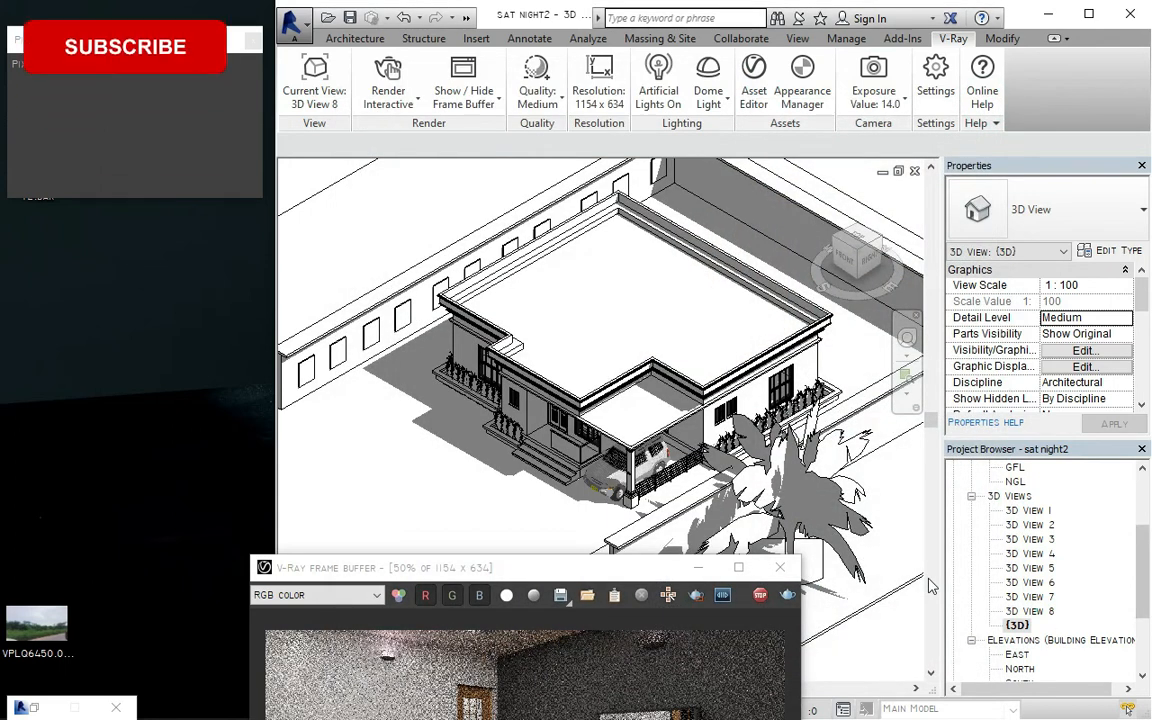
Open 3D View 8, start the Paint tool, and search the project materials for BRICK to choose BRICK1.
double_click(1029, 611)
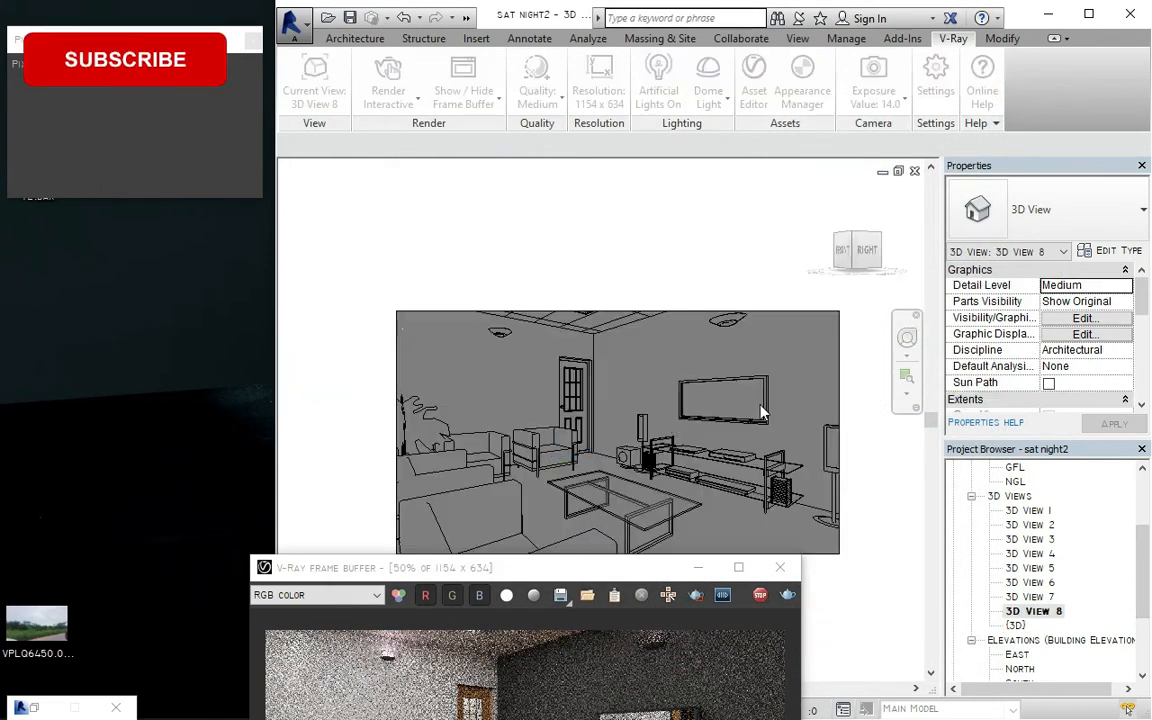
click(1001, 38)
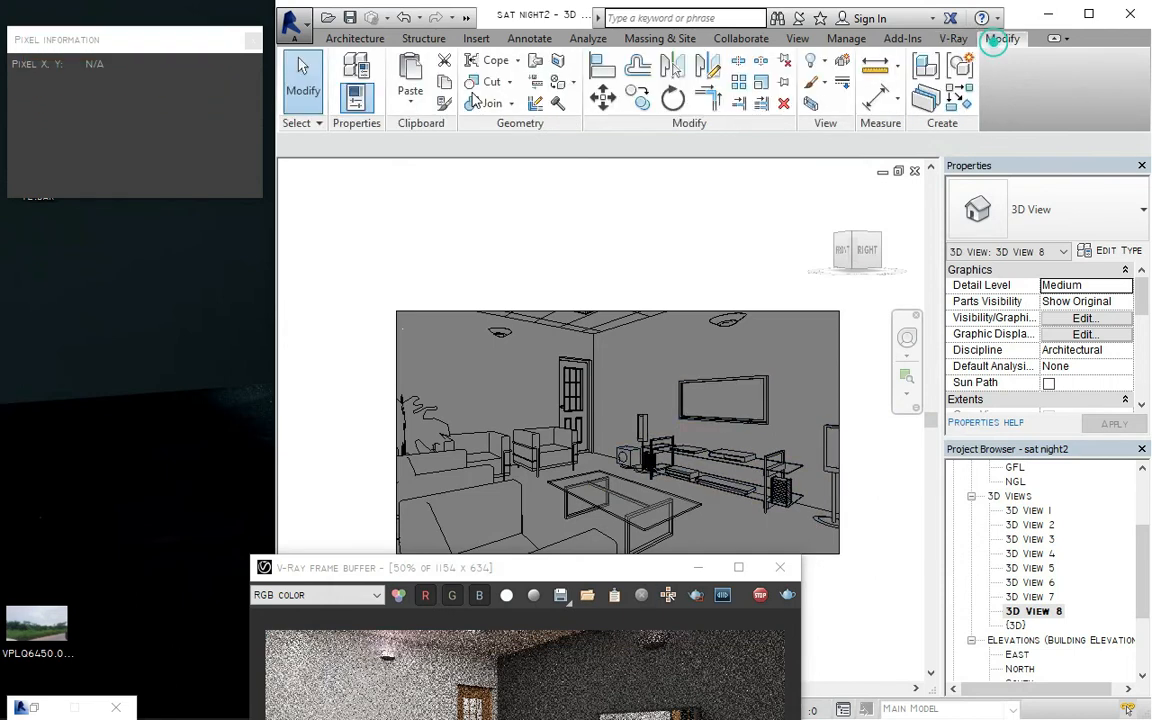
click(558, 84)
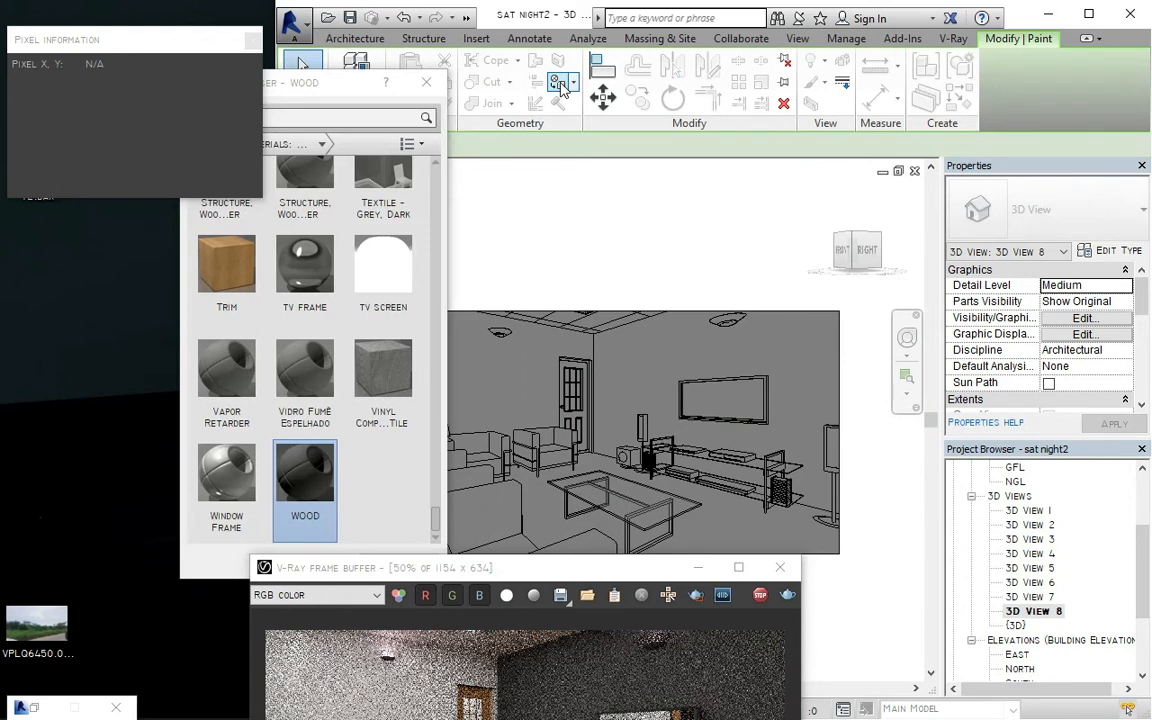
drag(324, 88, 557, 81)
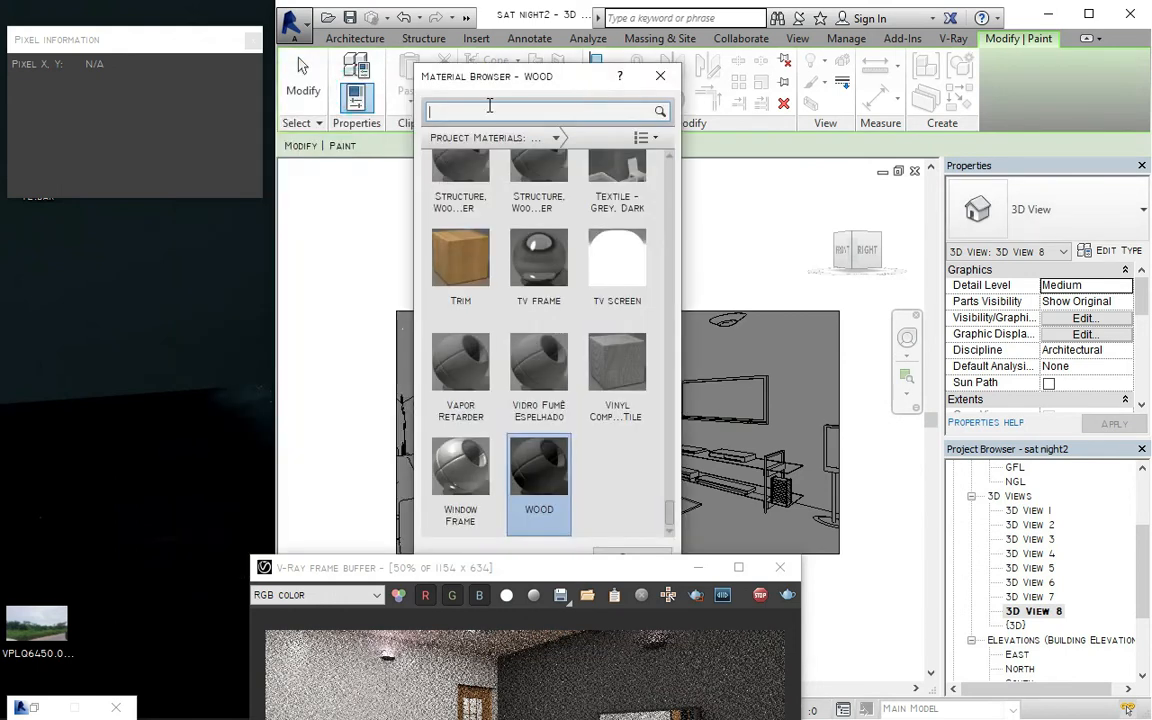
text(BRICK)
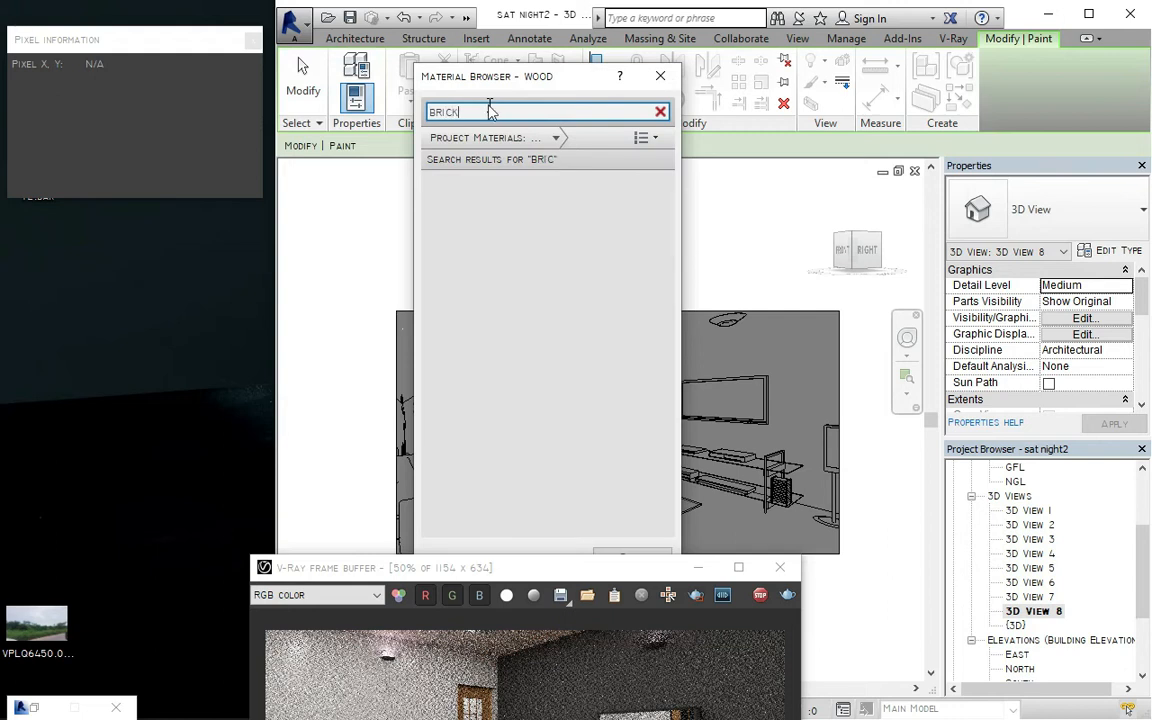
click(476, 315)
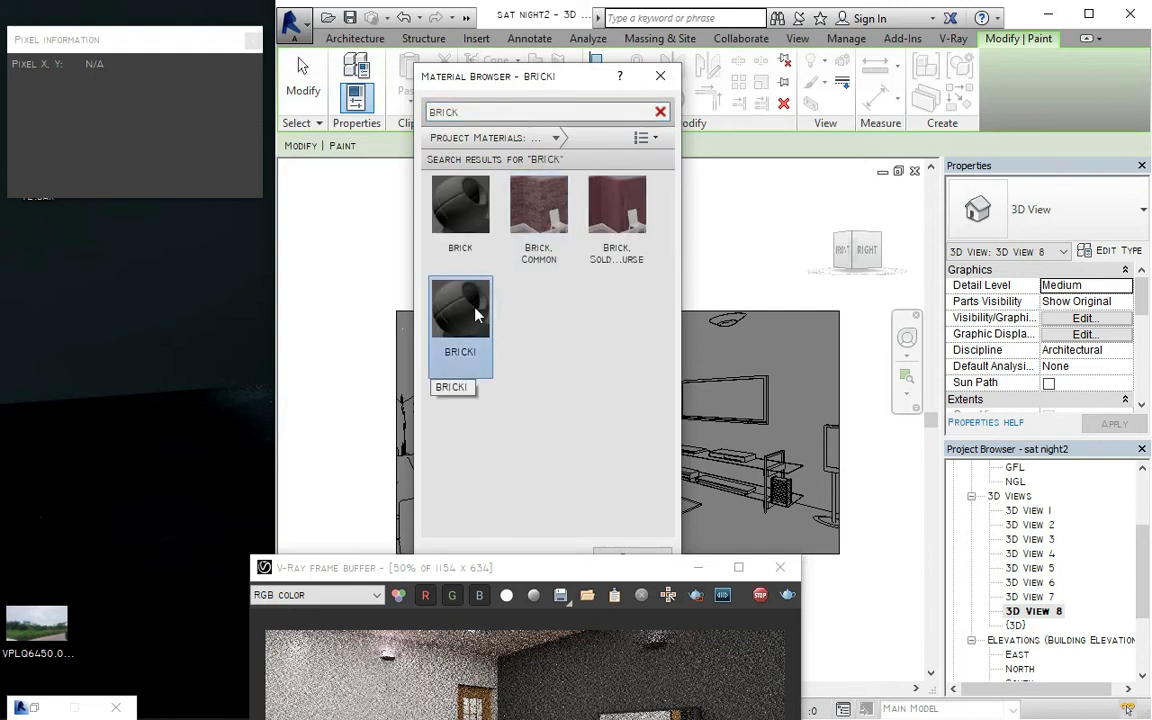
Paint BRICK1 onto the living-room wall behind the TV, then close the Material Browser and end the Paint command.
click(812, 372)
drag(482, 76, 171, 135)
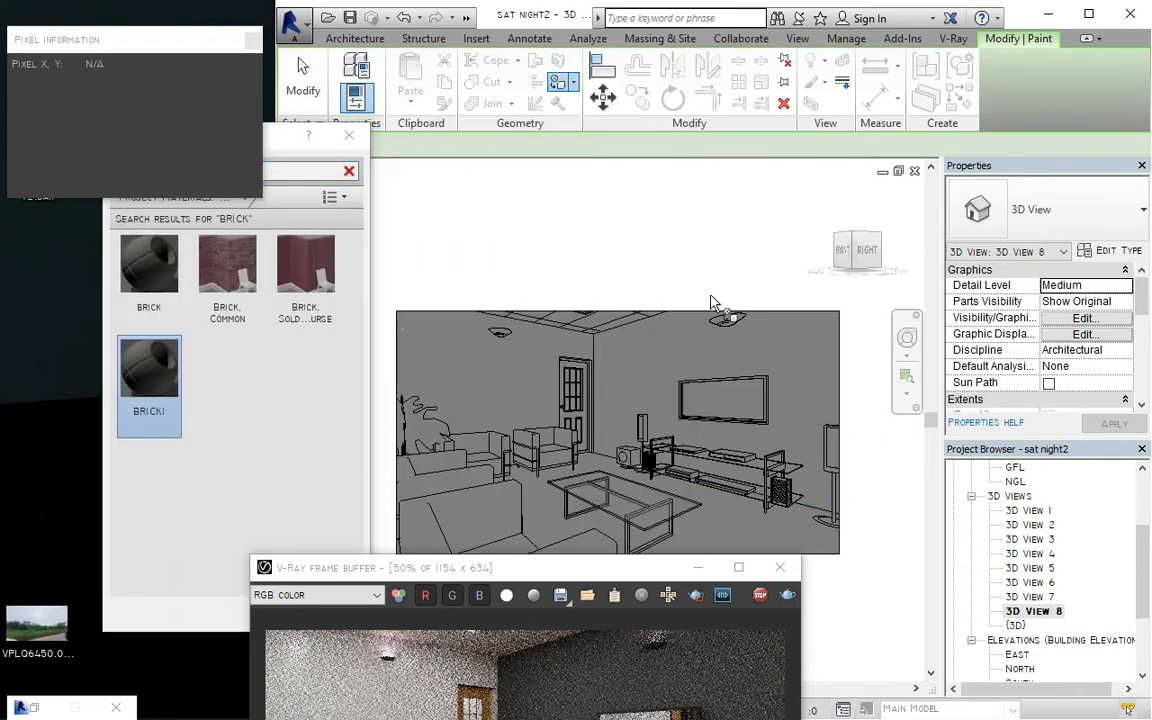
click(615, 363)
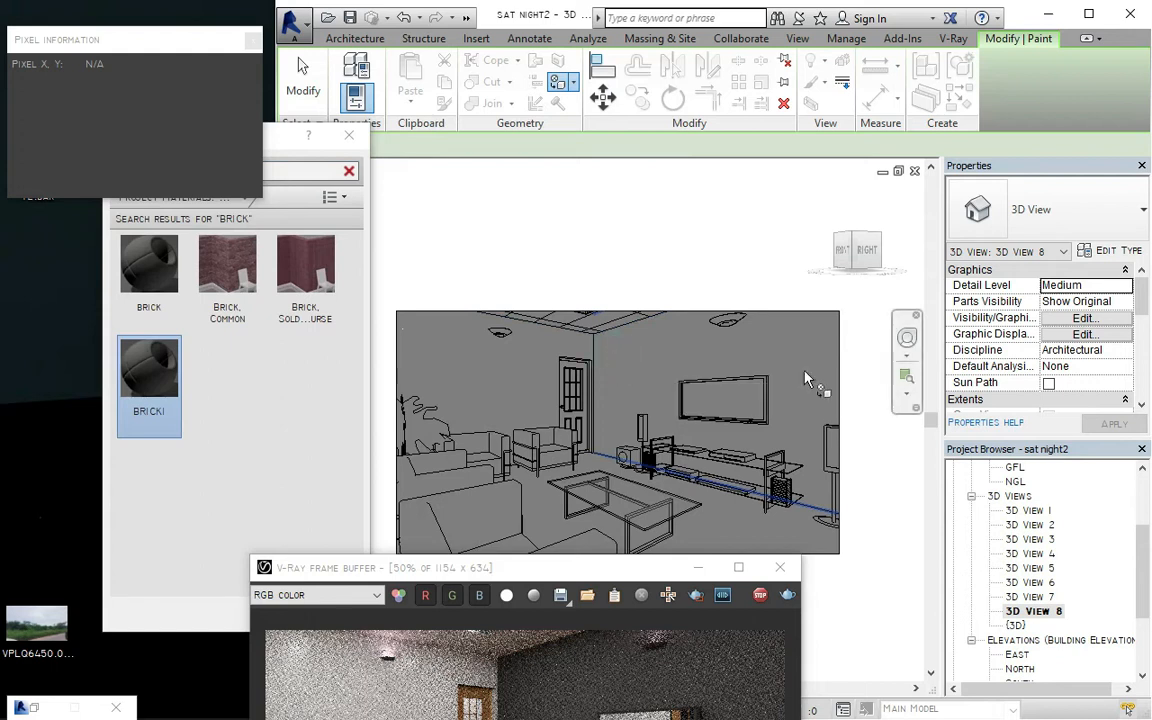
click(349, 135)
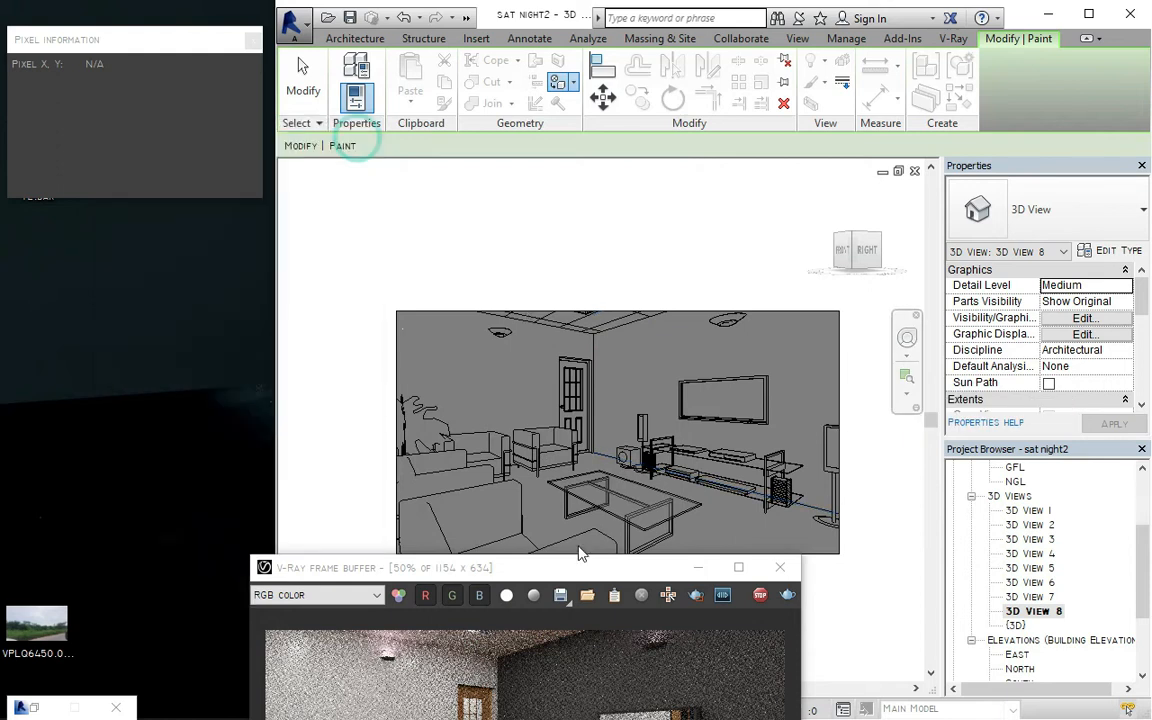
key(Escape)
Close the old frame buffer, switch to the {3D} view, and start a new interactive render of 3D View 8.
drag(576, 573, 628, 231)
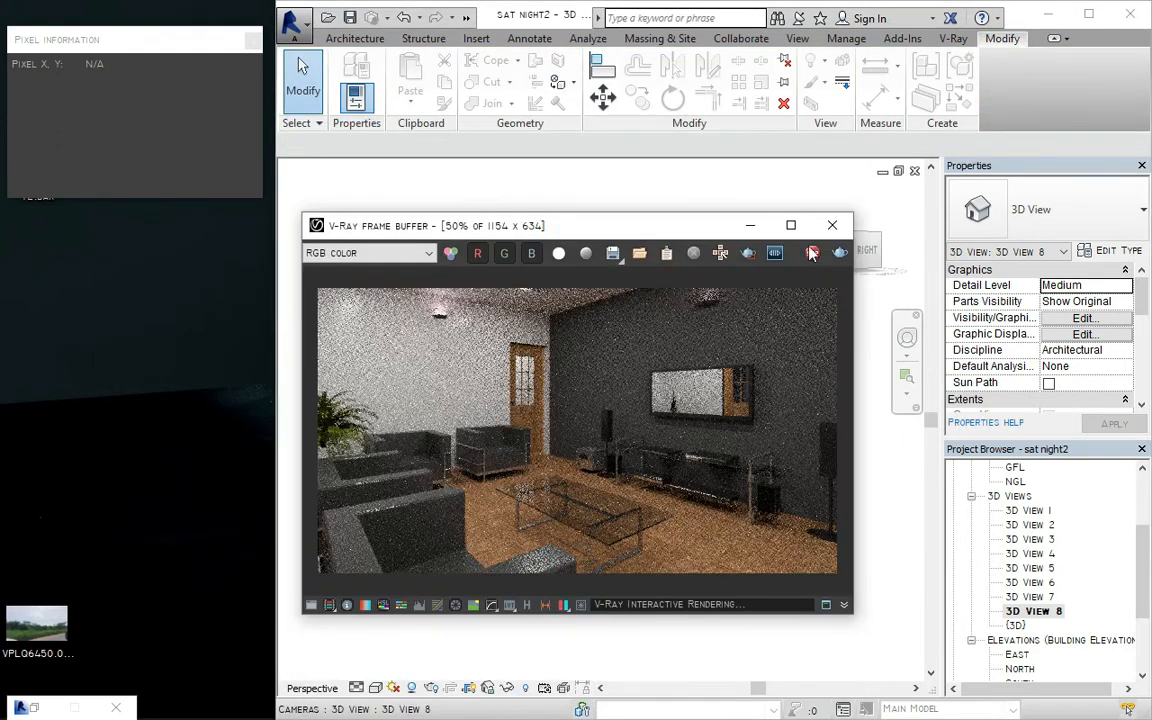
click(832, 226)
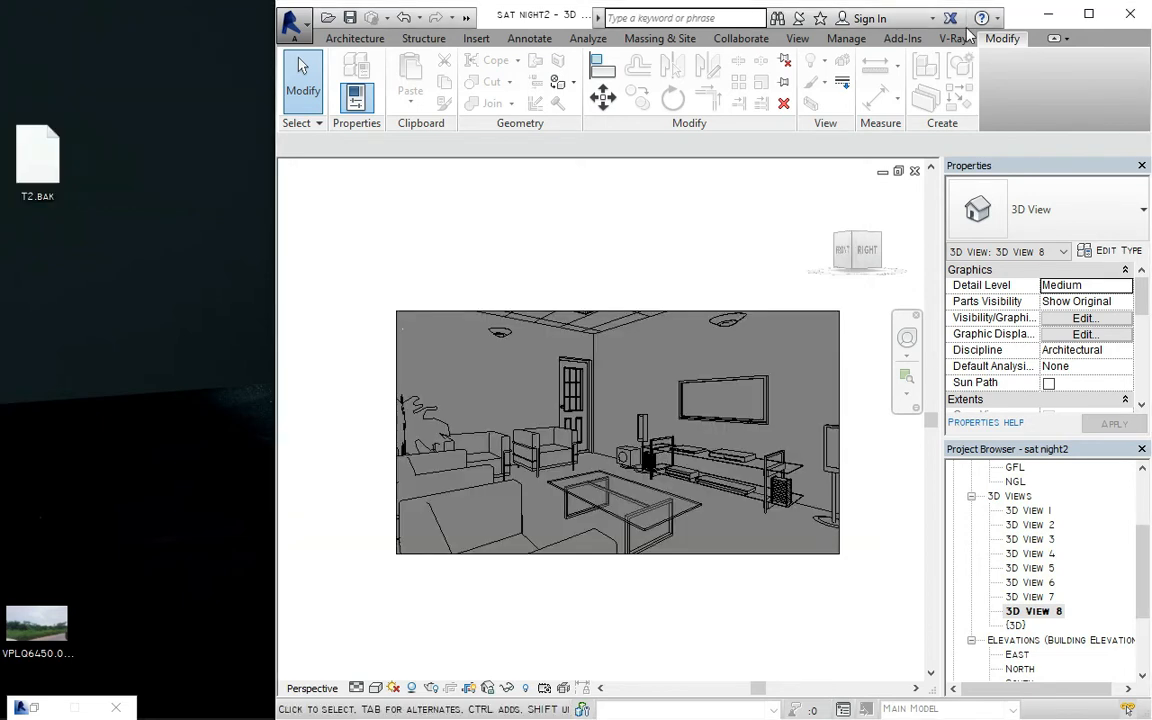
click(1014, 625)
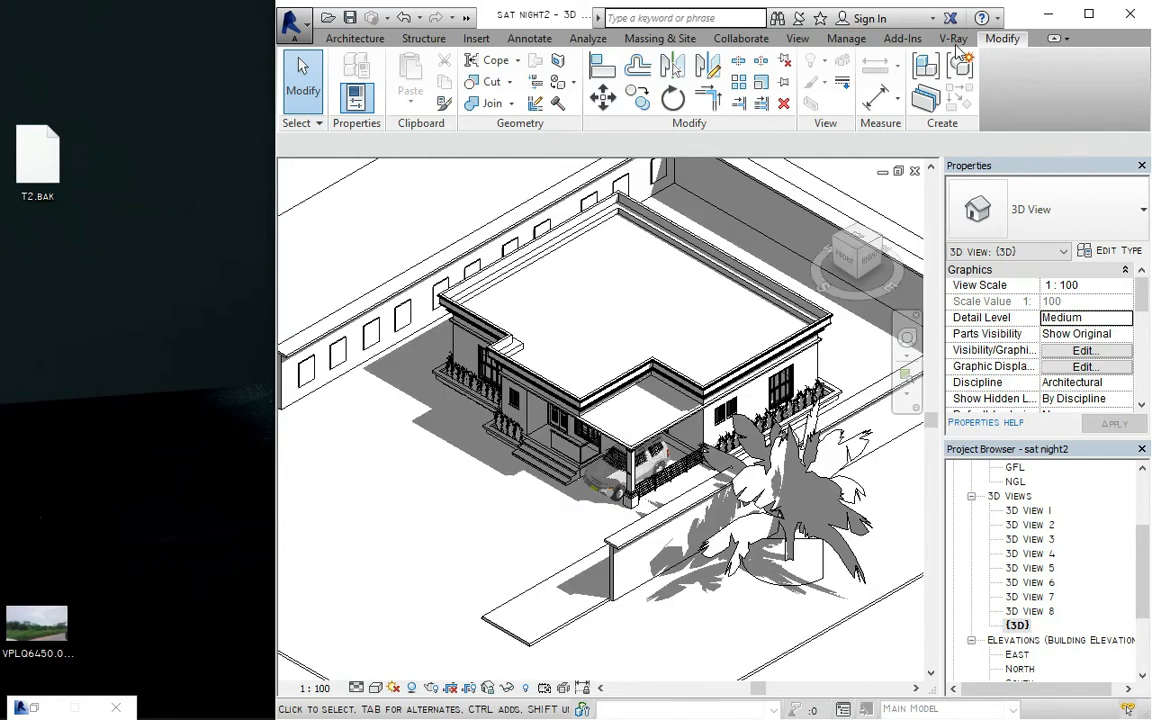
click(388, 80)
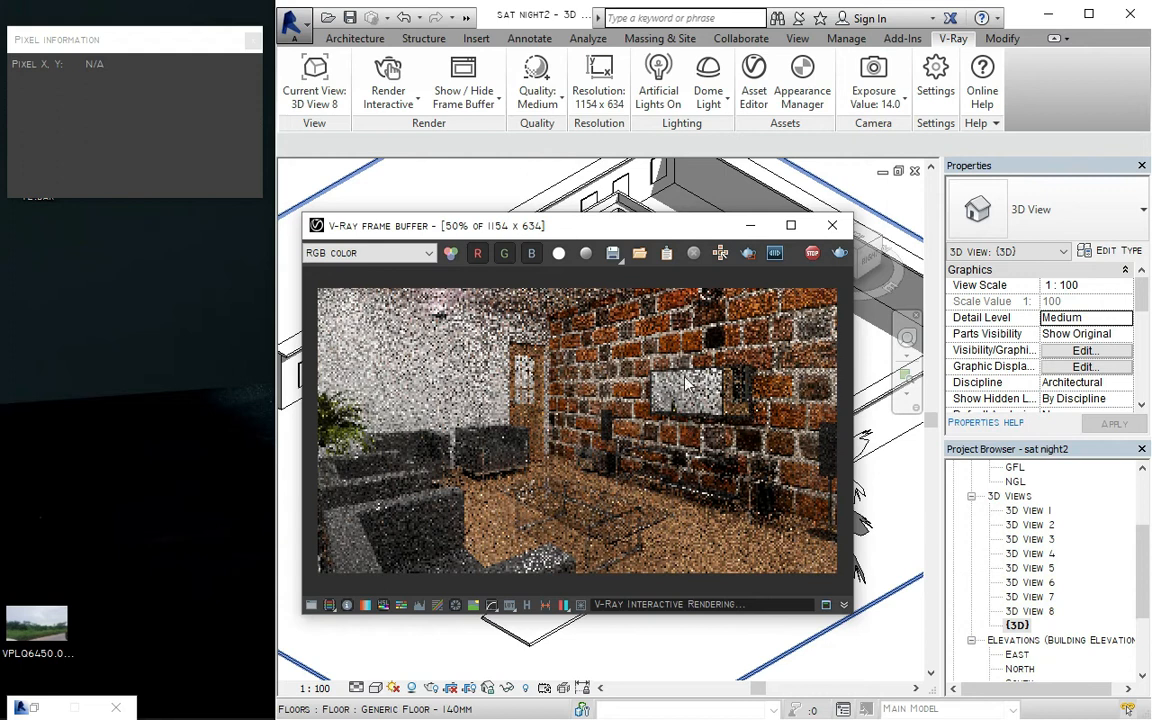
drag(641, 236, 626, 281)
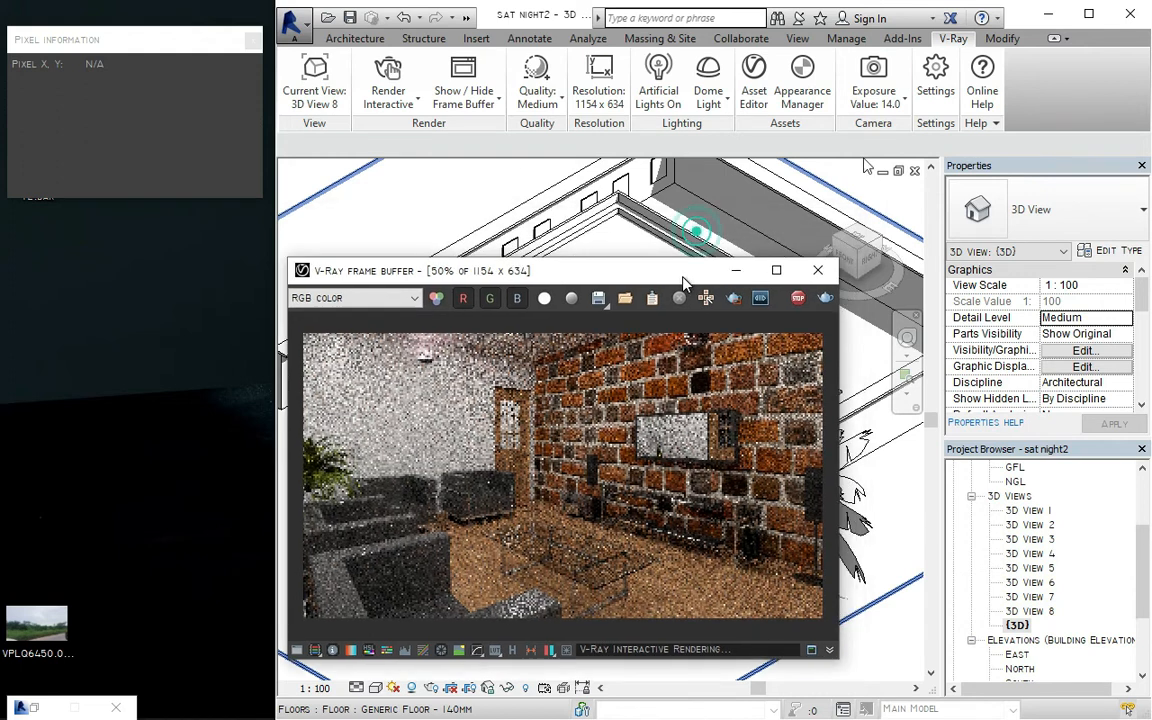
Search the Appearance Manager for BRICK, open BRICK1's linked material Tiles_A_100cm#1, and open its diffuse bitmap.
click(801, 84)
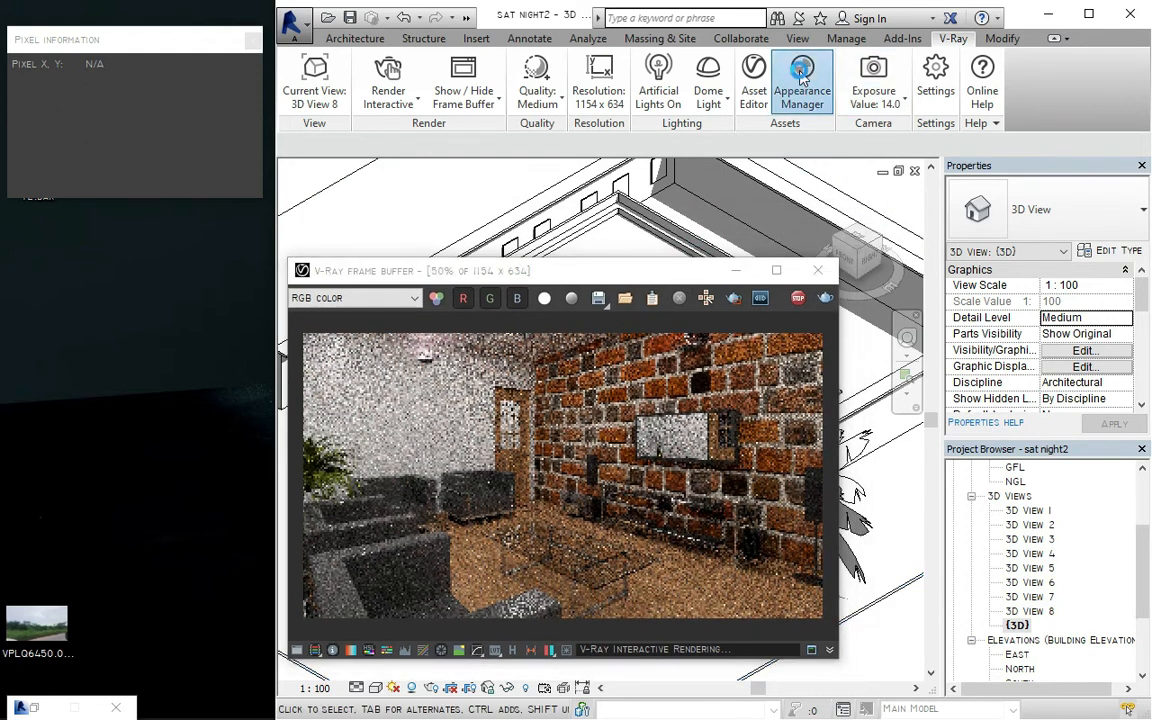
drag(677, 281, 616, 470)
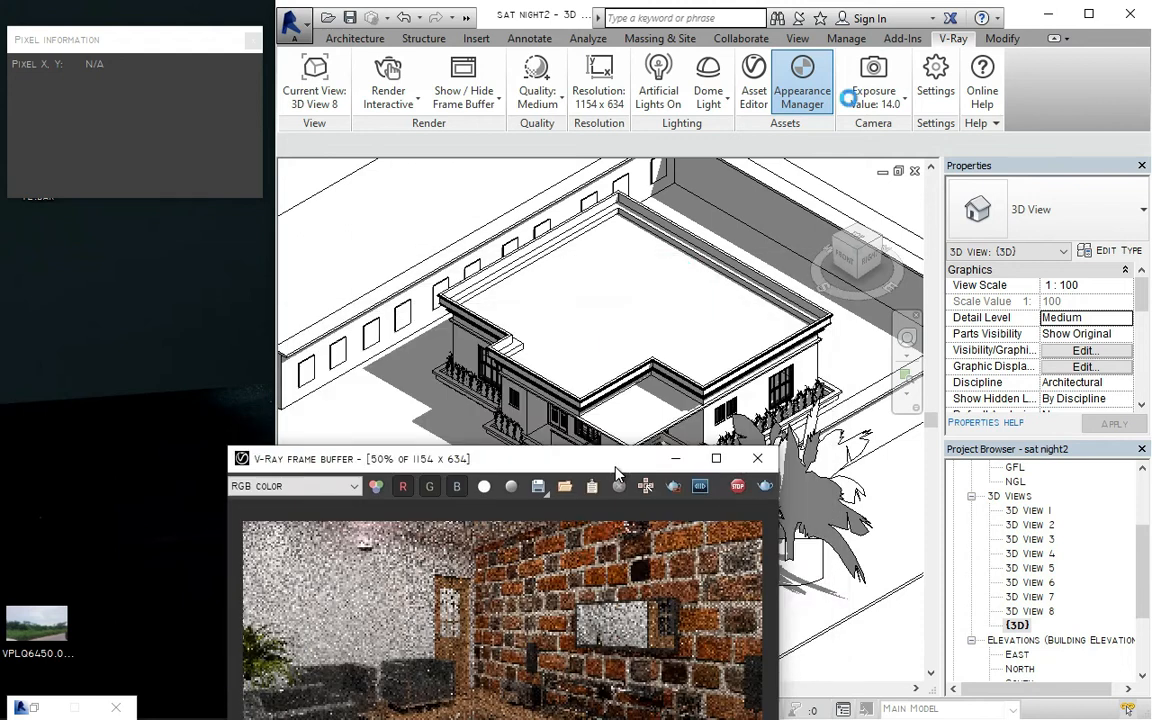
drag(535, 71, 606, 73)
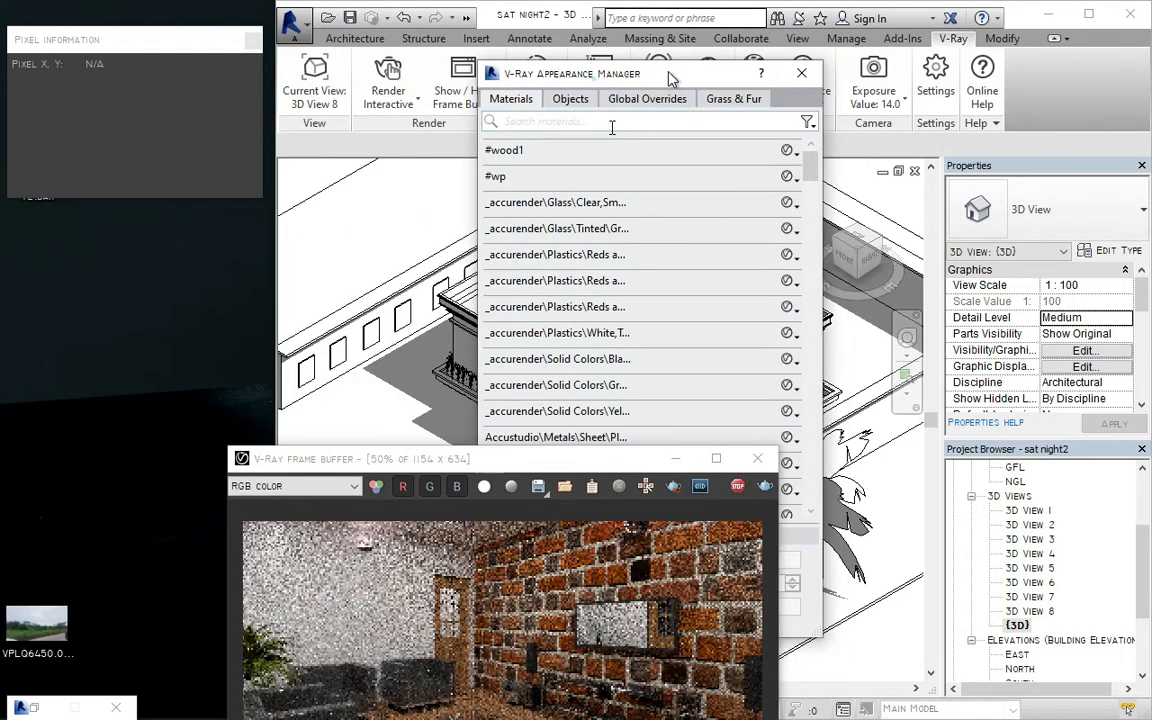
click(612, 123)
text(B)
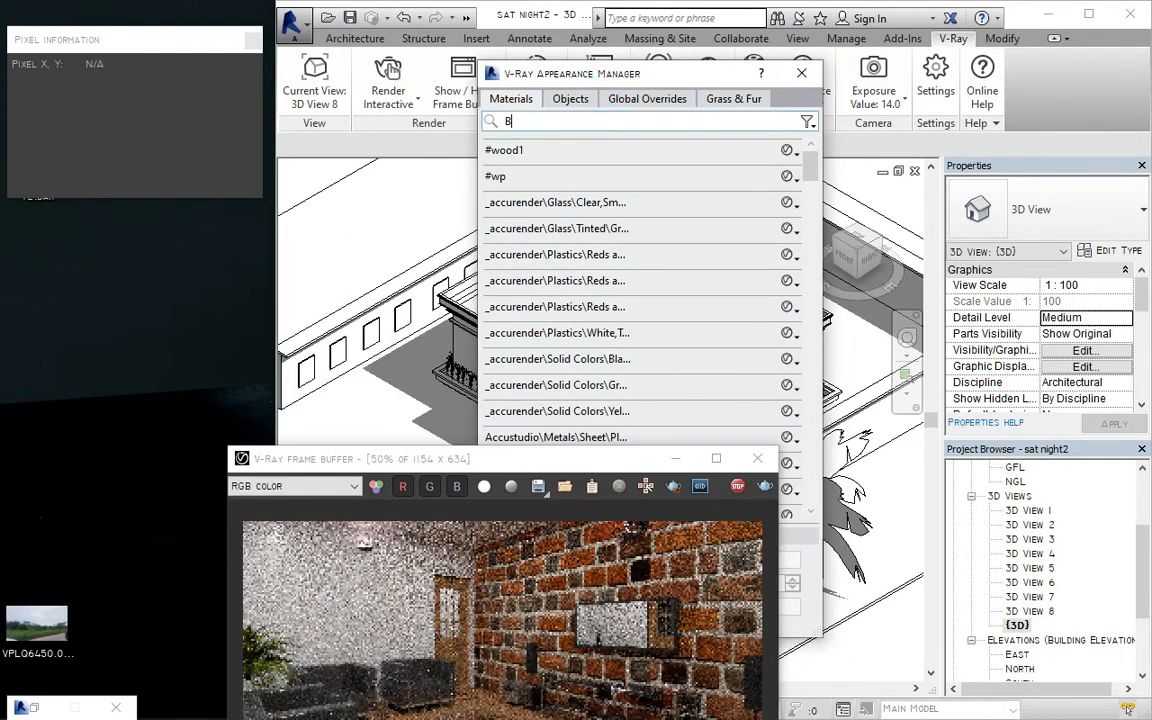
text(RICK)
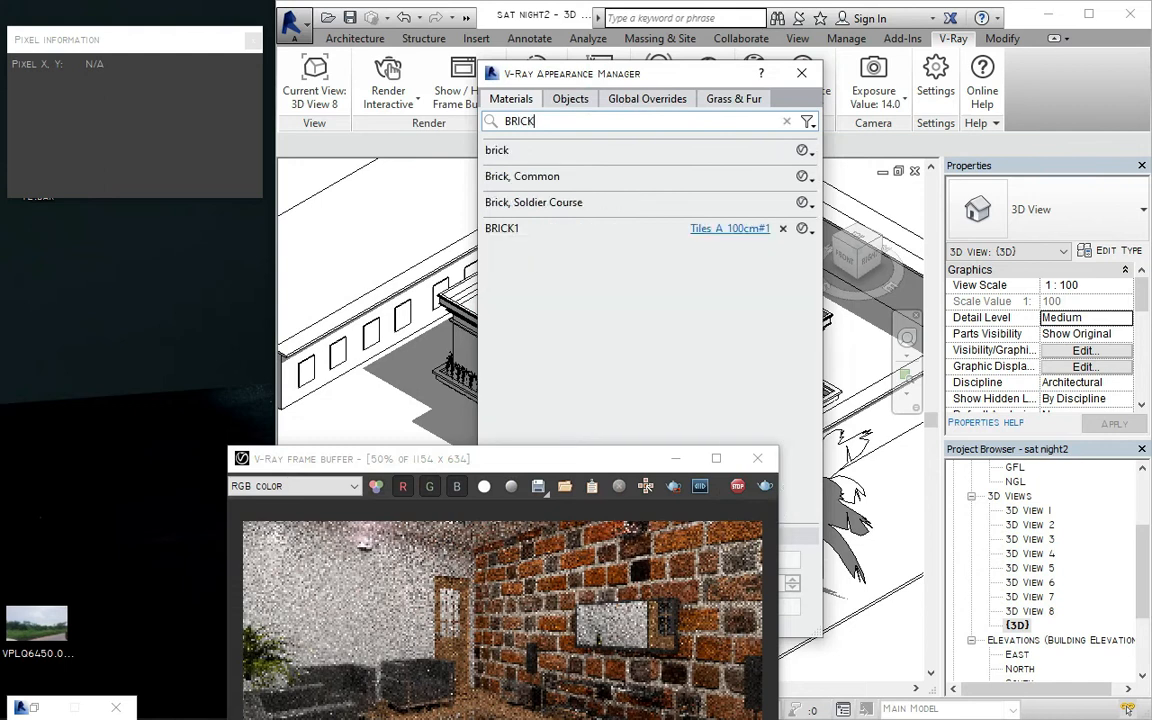
click(700, 228)
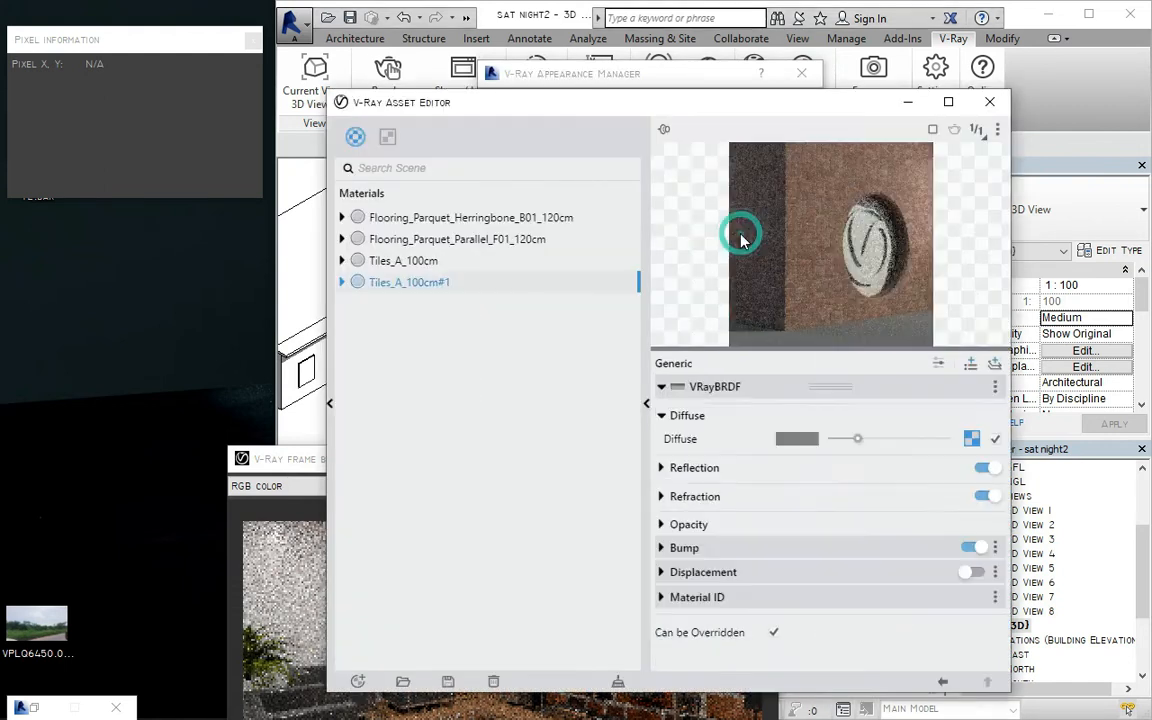
click(972, 439)
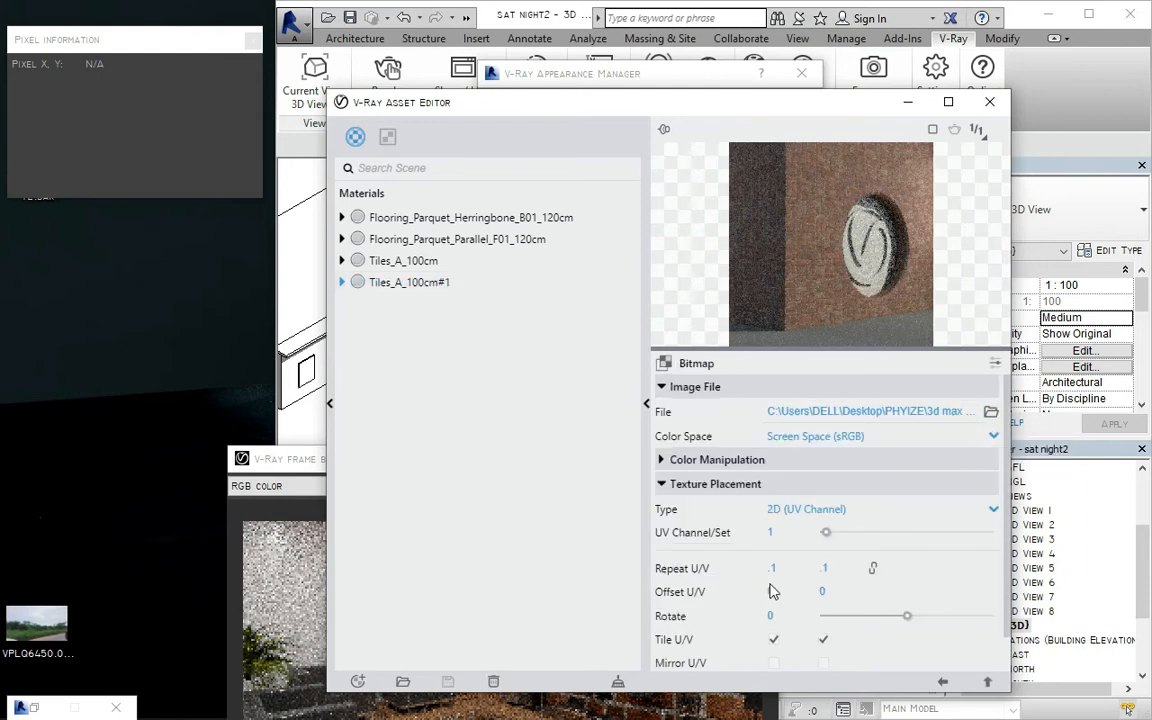
Set the brick bitmap's texture placement repeat to 1 in both U and V.
drag(788, 568, 692, 582)
text(1)
click(830, 567)
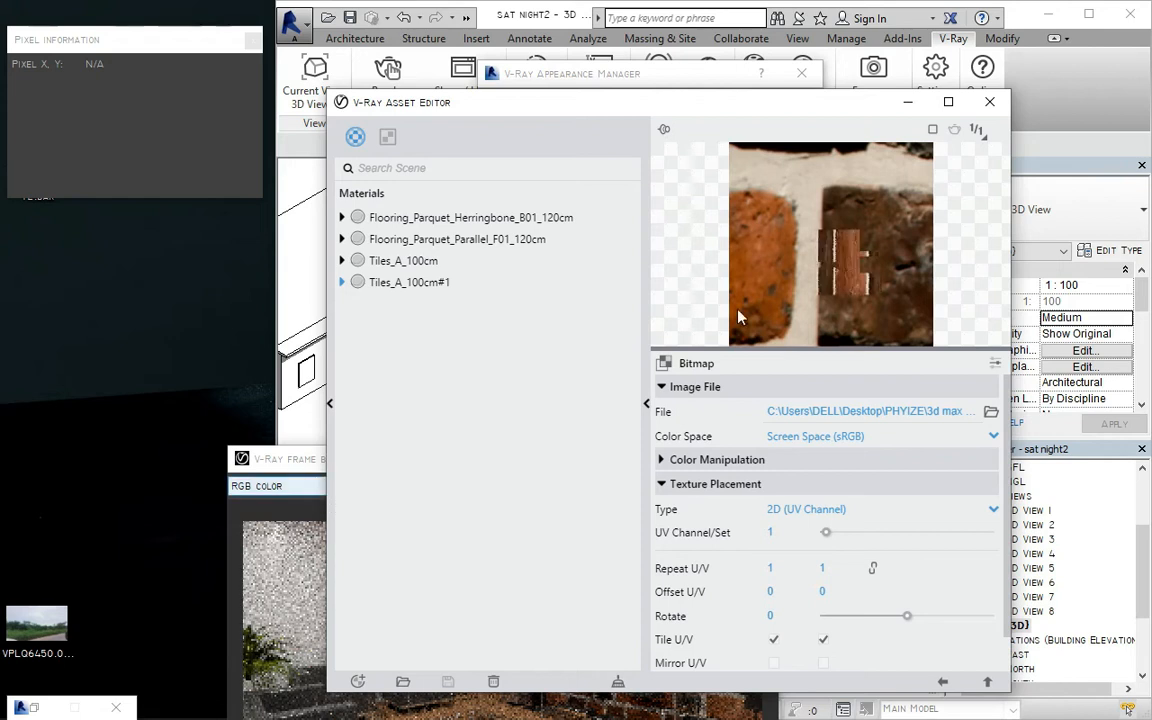
click(838, 262)
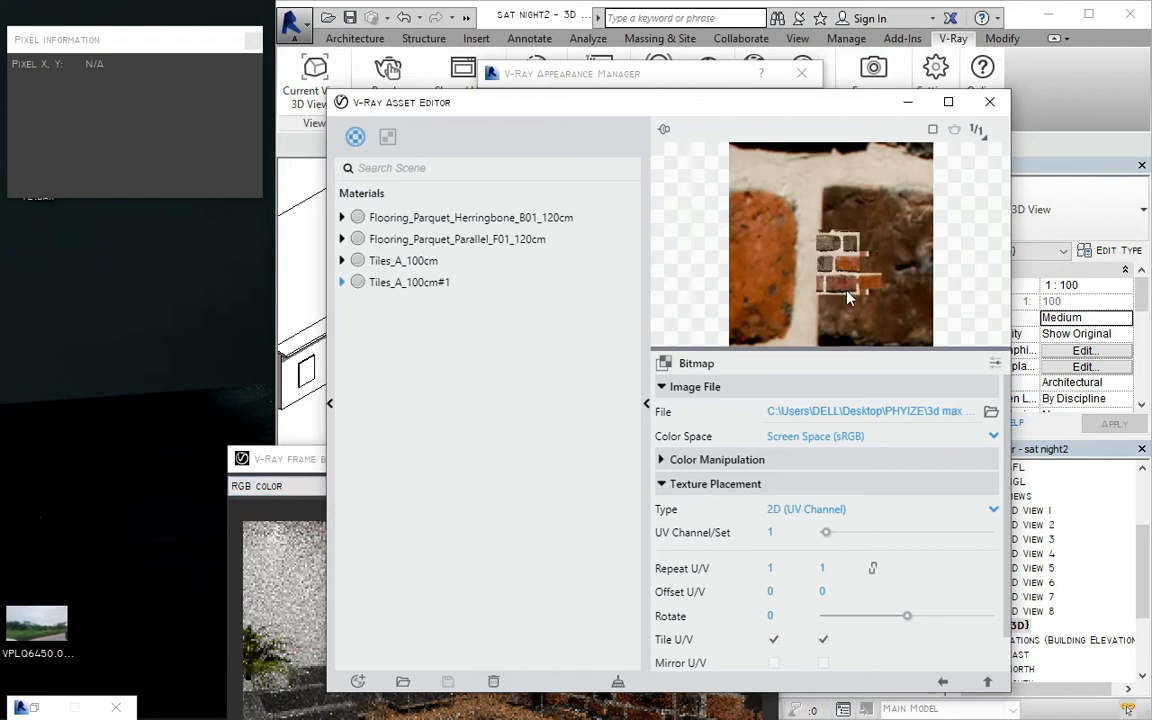
click(976, 130)
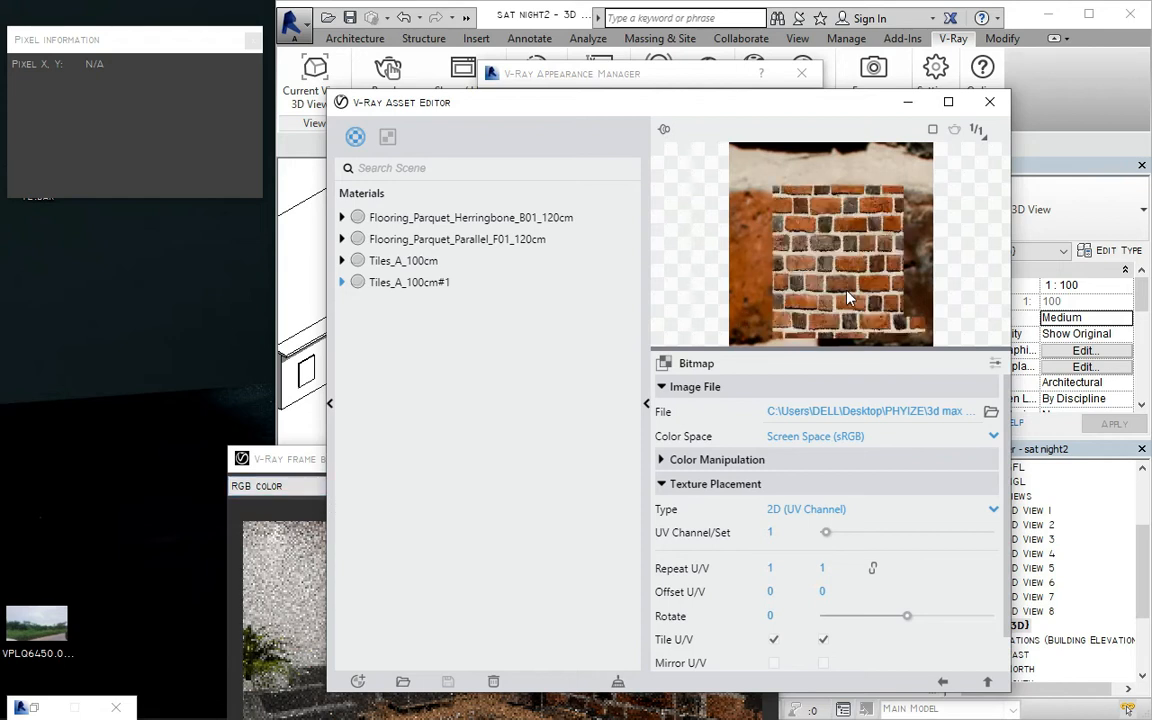
Bring the frame buffer forward and examine the brick scale on the TV wall in the interactive render.
click(280, 459)
drag(443, 468, 675, 176)
scroll(733, 400, down, 1)
scroll(733, 400, up, 1)
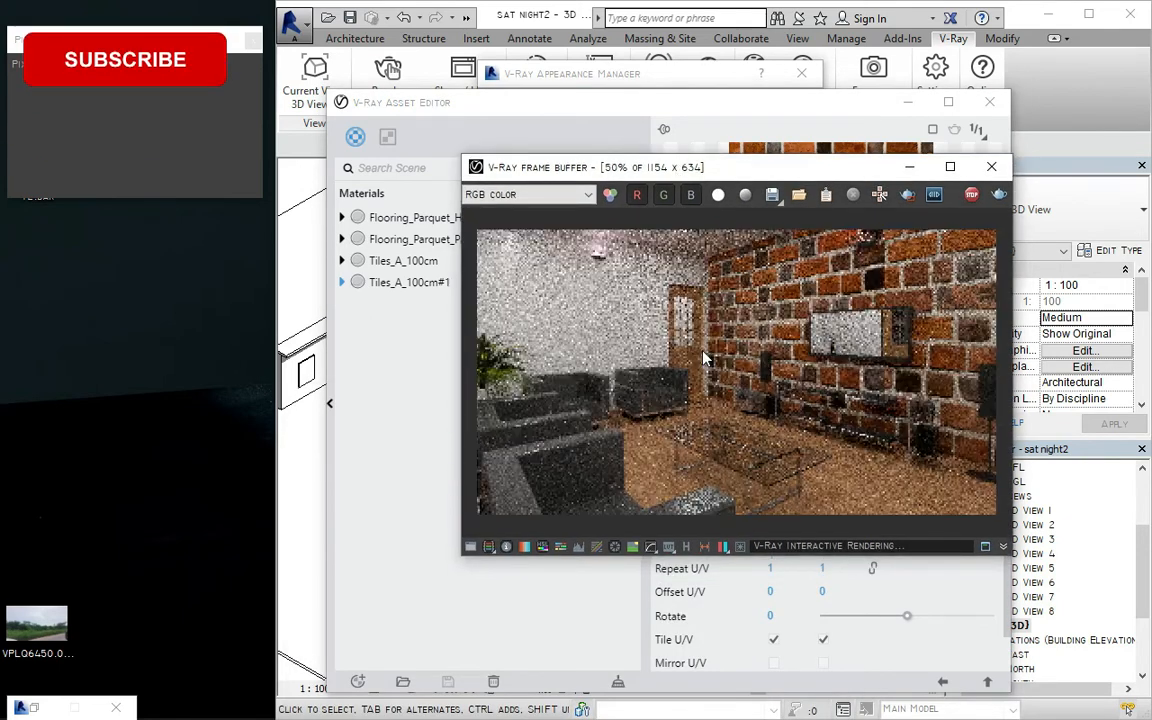
scroll(728, 393, down, 1)
scroll(728, 393, up, 1)
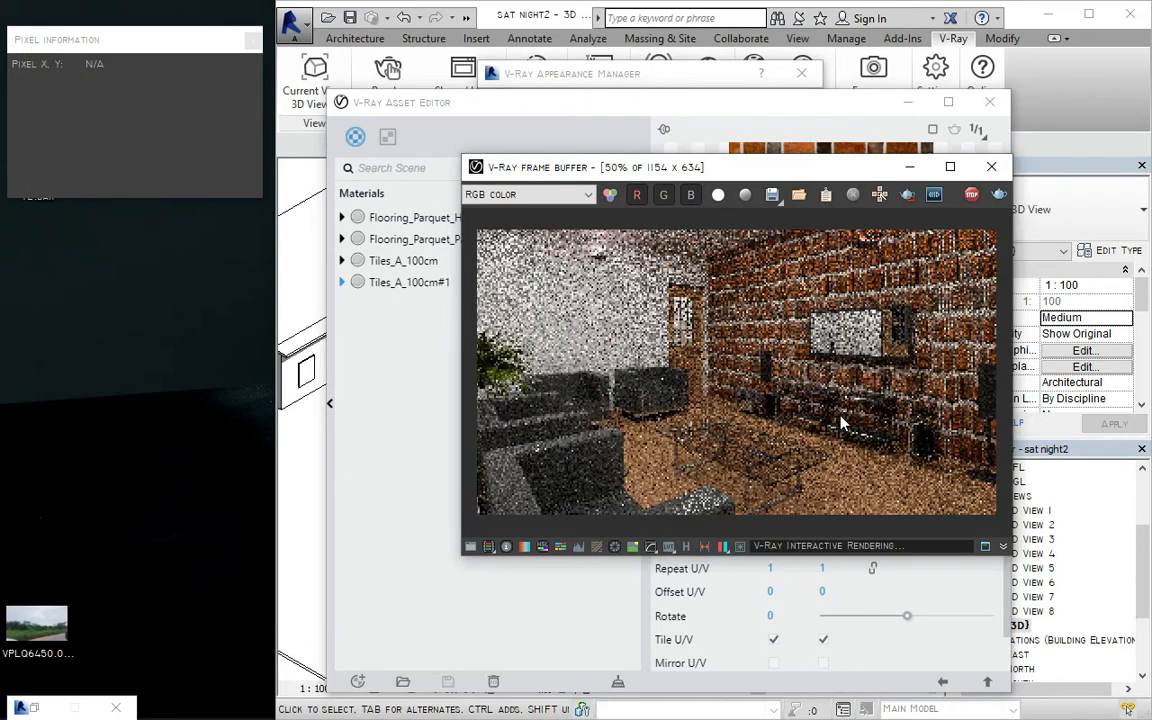
drag(810, 176, 732, 161)
scroll(753, 368, down, 1)
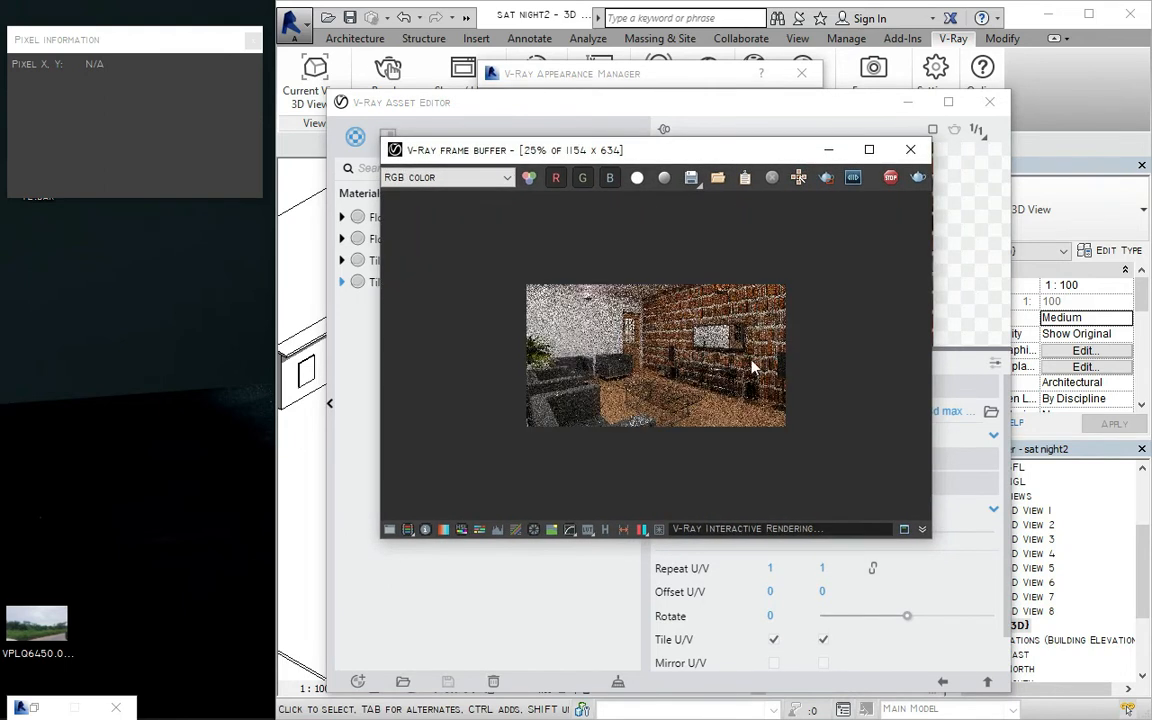
scroll(748, 355, up, 1)
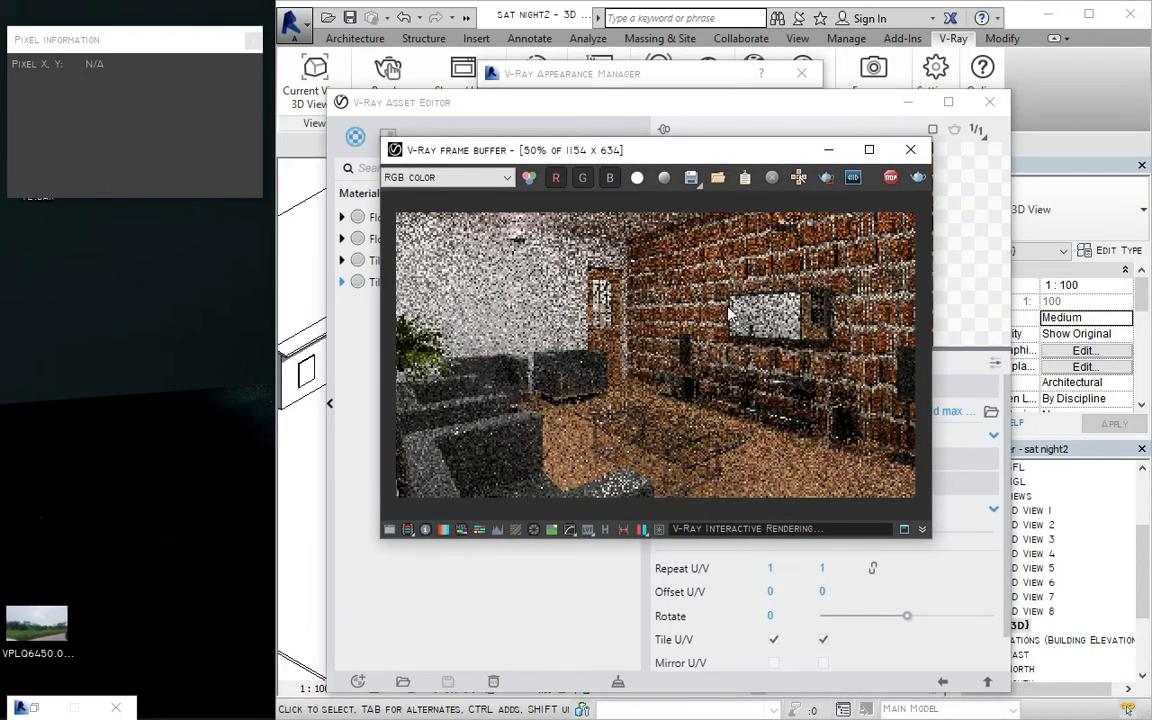
scroll(695, 345, down, 1)
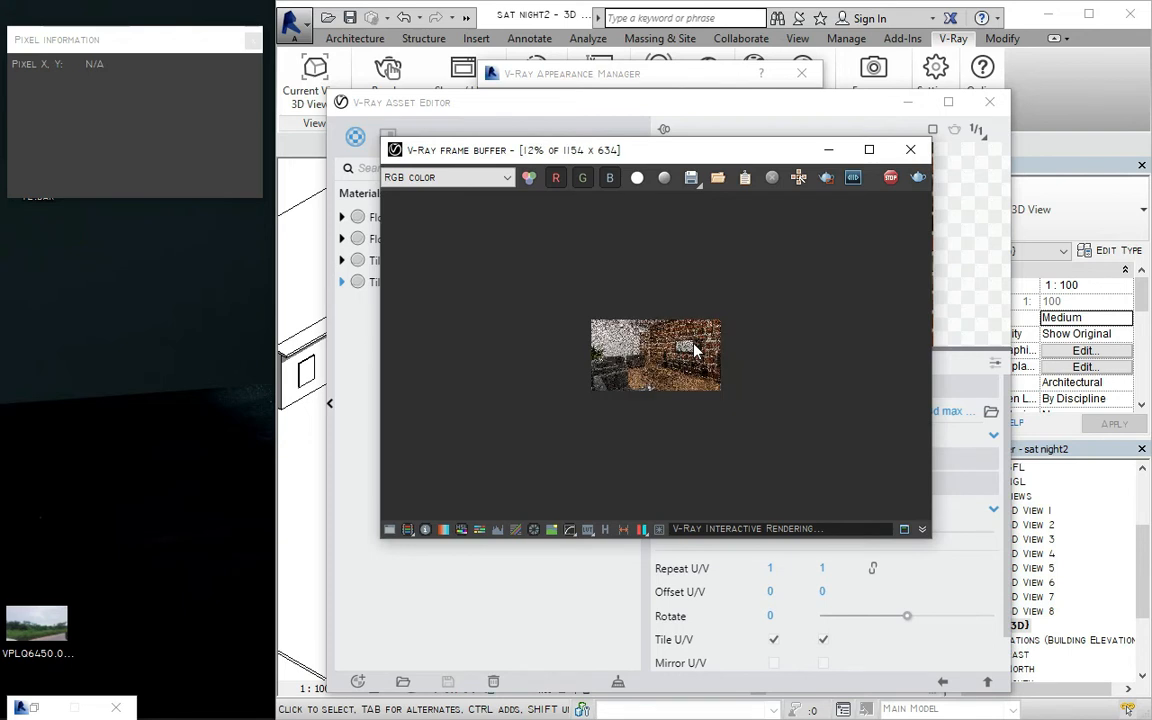
scroll(766, 324, up, 1)
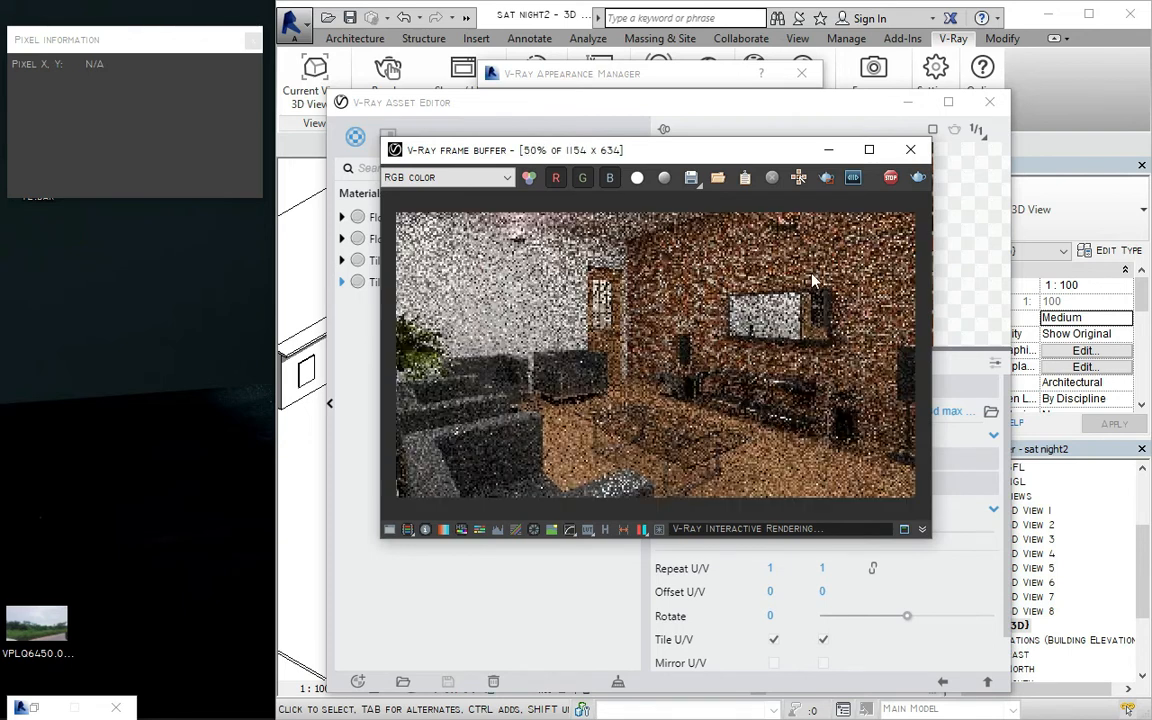
scroll(800, 298, up, 1)
scroll(770, 303, down, 1)
drag(768, 160, 726, 112)
Set the brick bitmap's texture placement repeat to 5 in both U and V.
click(771, 568)
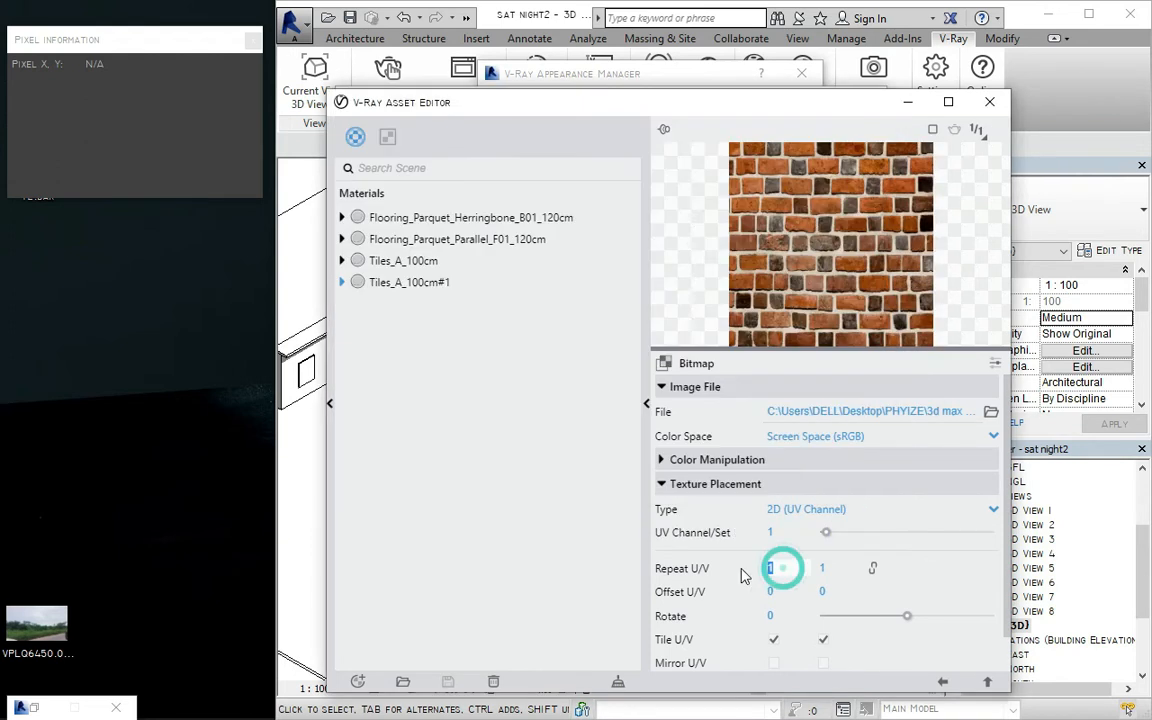
text(5)
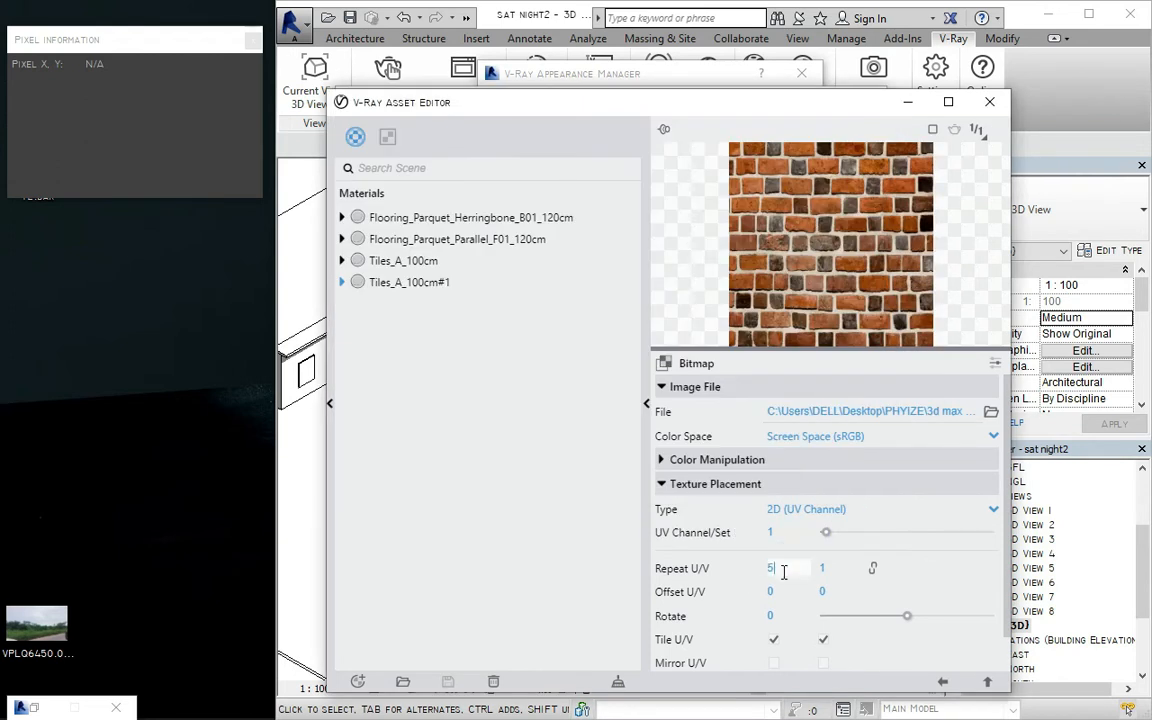
click(830, 568)
text(5)
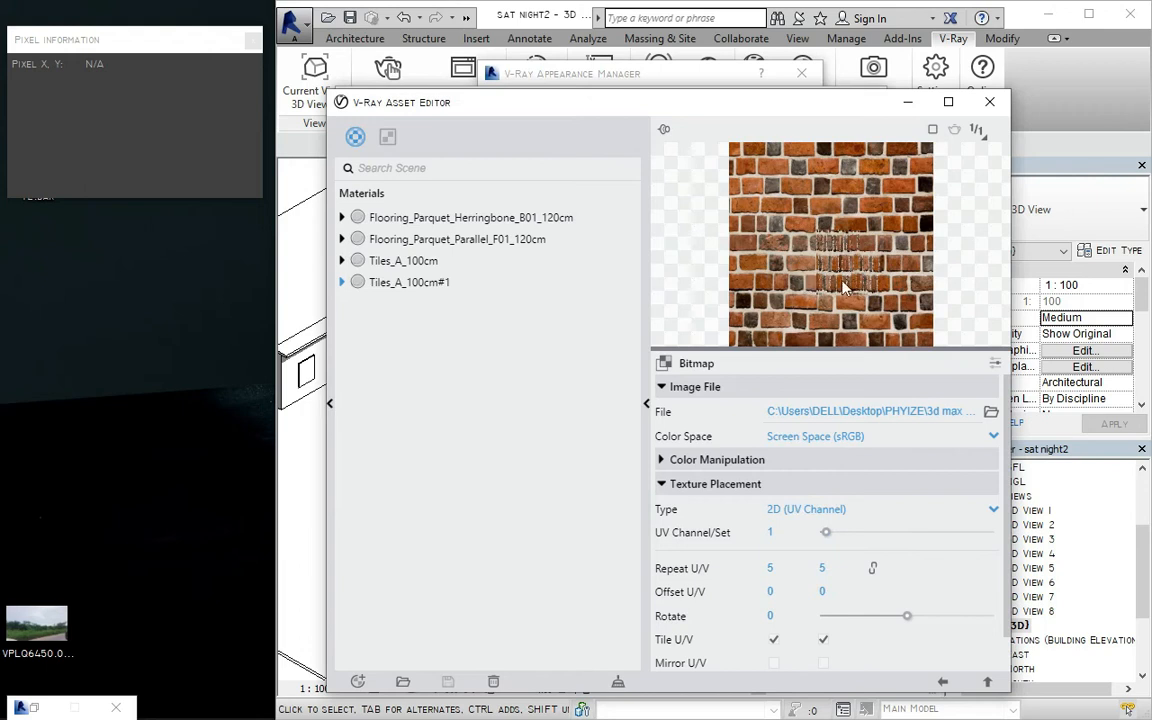
Set the brick bitmap's texture placement repeat to .01 in both U and V.
double_click(783, 569)
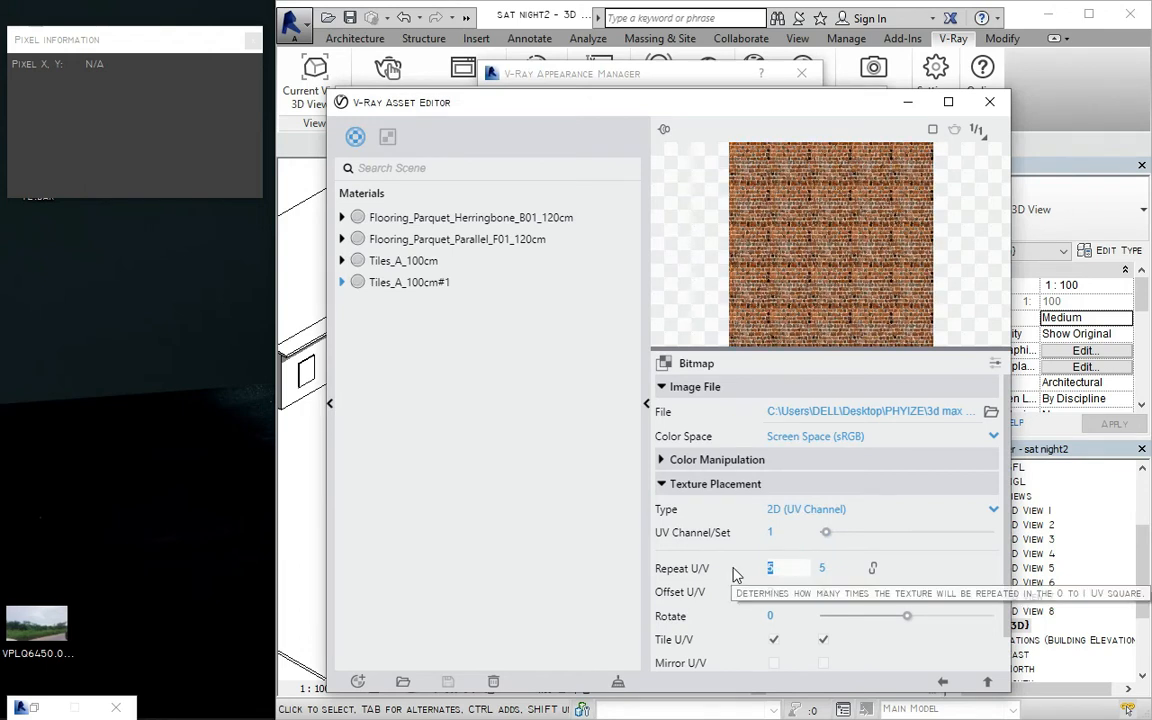
key(BackSpace)
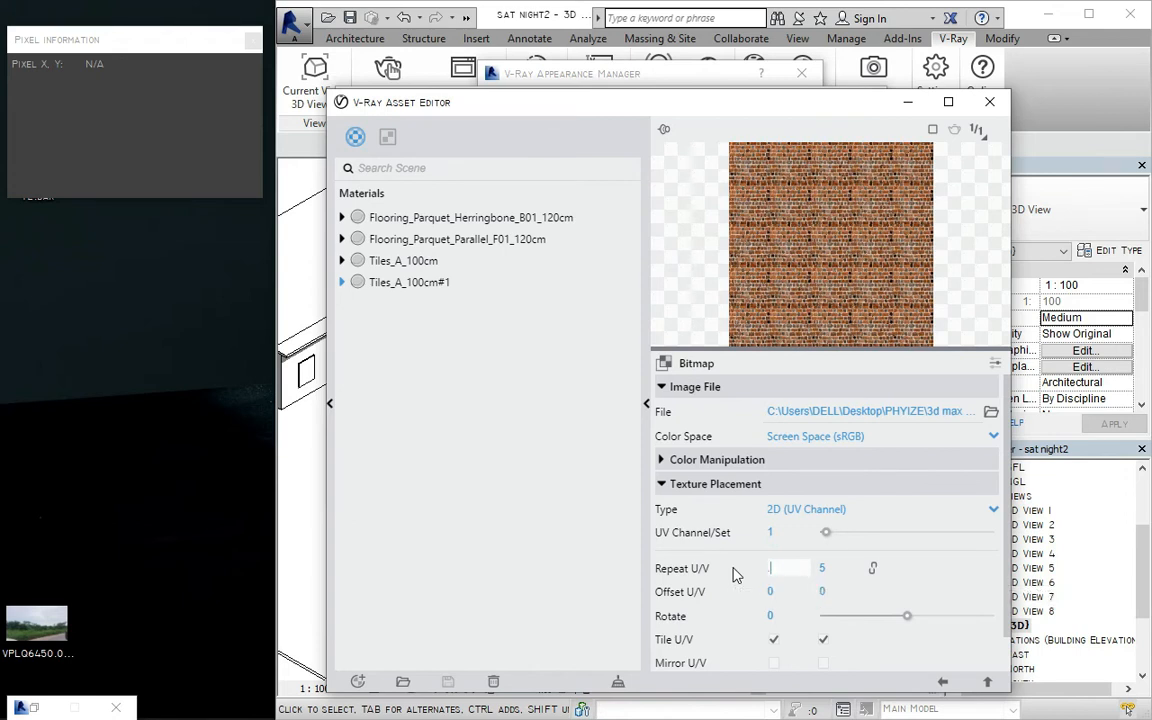
text(.01)
key(Tab)
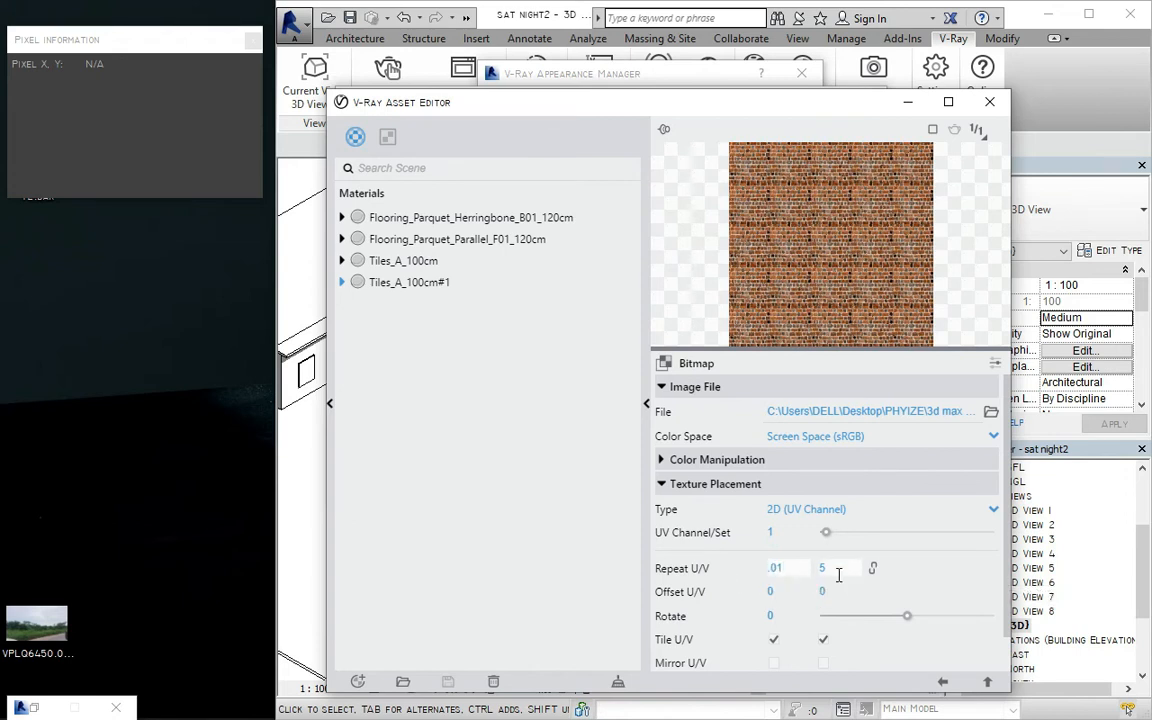
key(BackSpace)
text(.01)
key(Return)
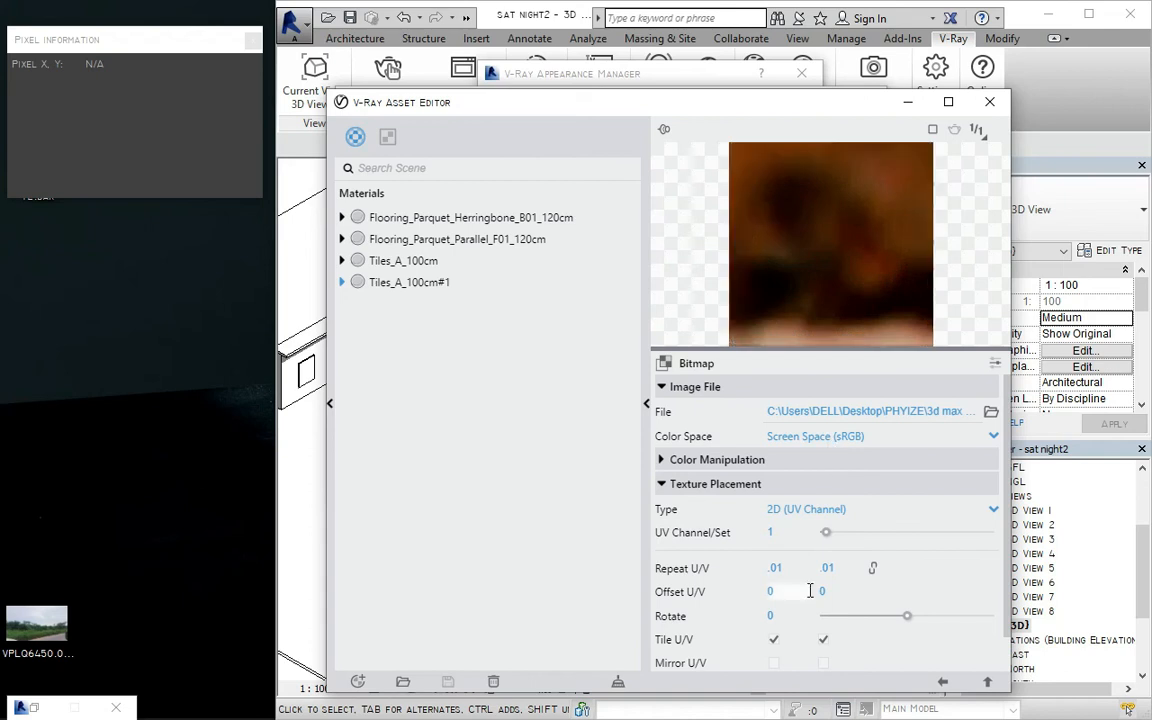
Set the brick bitmap's texture placement repeat to .9 in both U and V.
key(BackSpace)
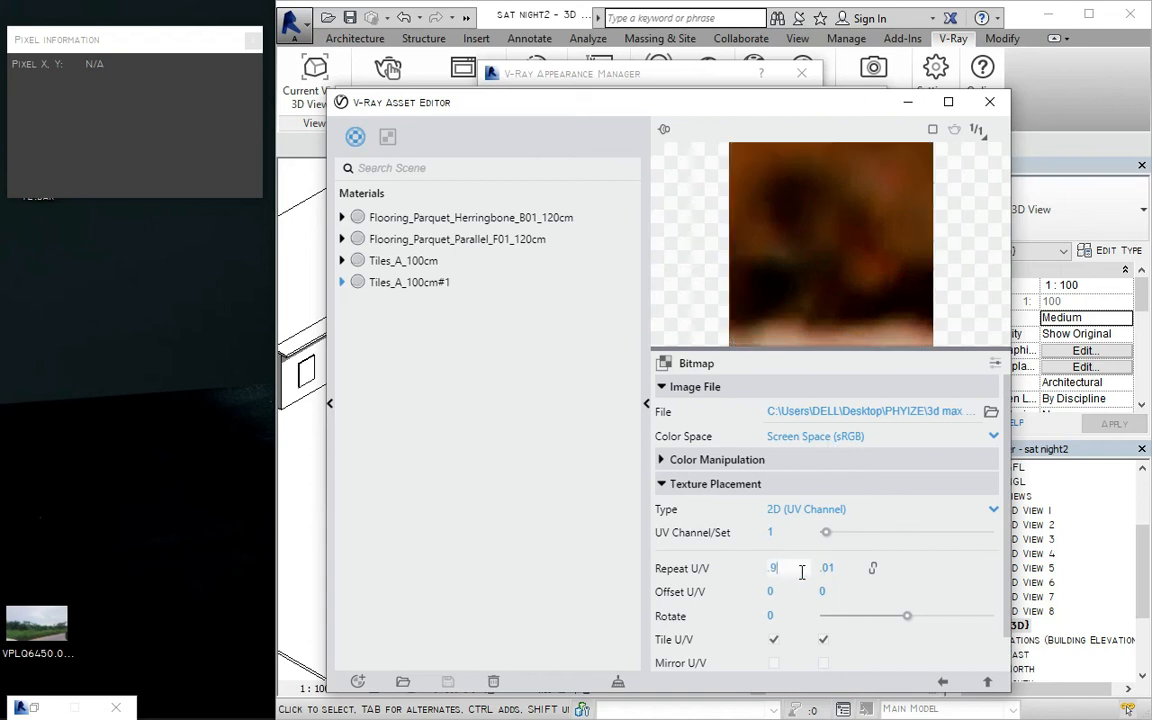
click(830, 568)
key(BackSpace)
text(.9)
key(Return)
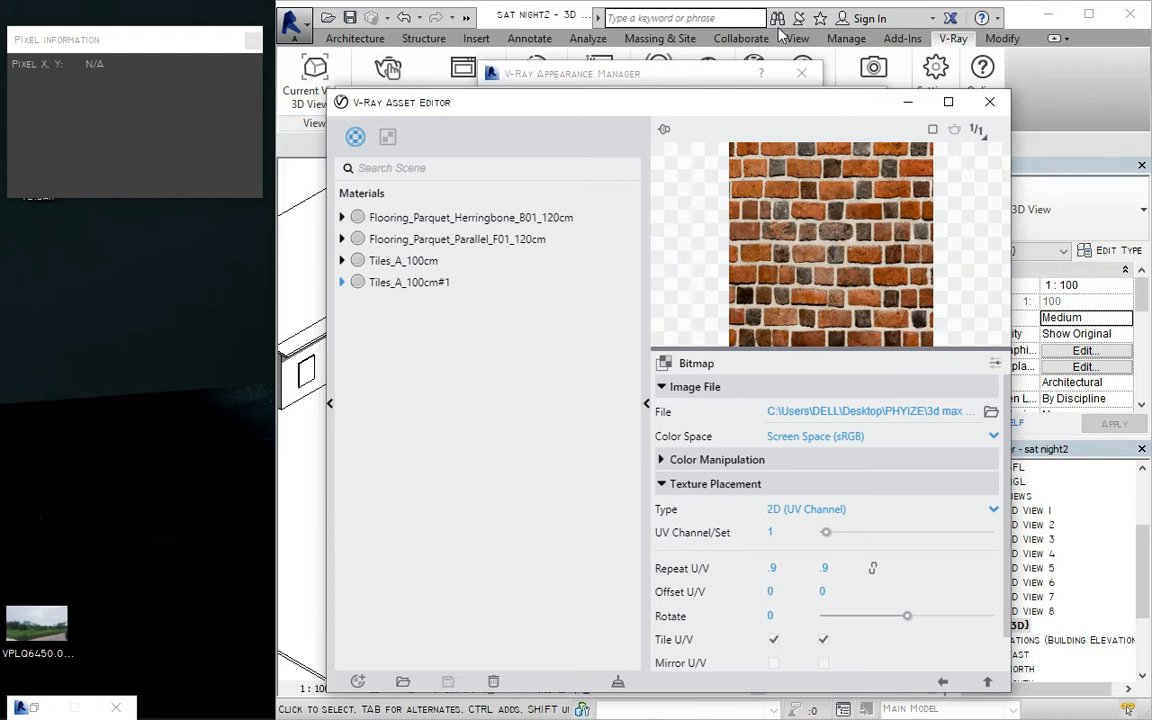
Uncover the frame buffer and examine the brick pattern on the TV wall in the interactive render.
drag(759, 108, 673, 428)
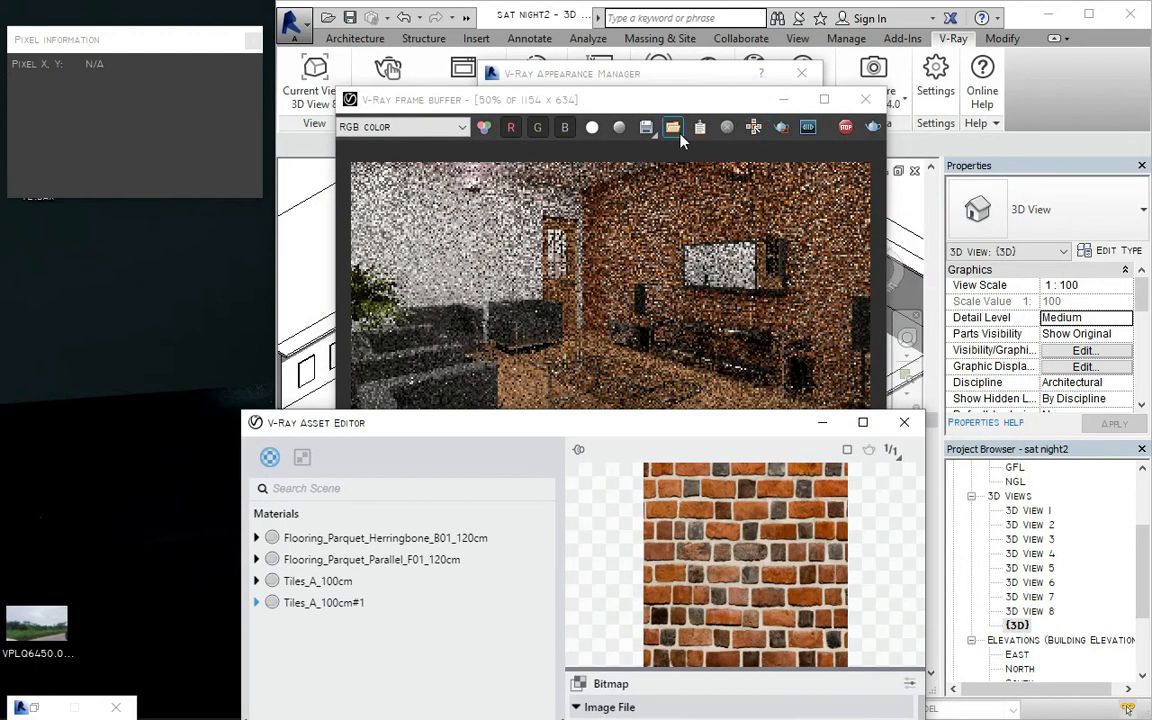
drag(605, 100, 622, 83)
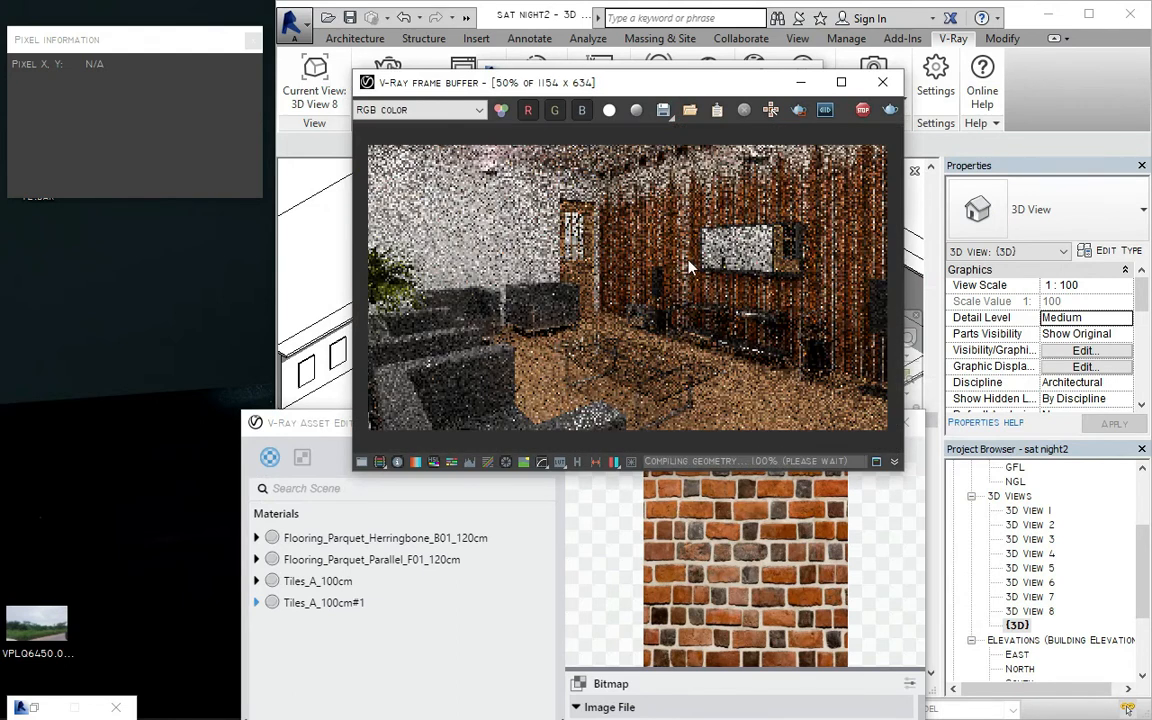
scroll(720, 268, down, 1)
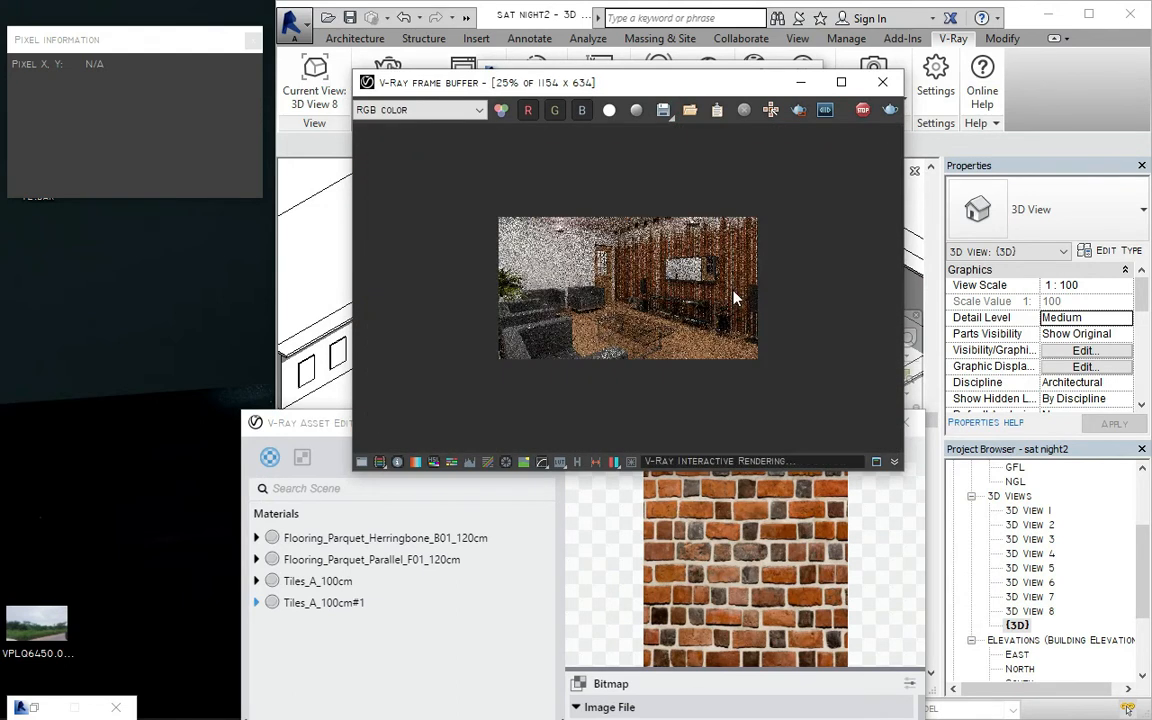
scroll(730, 296, up, 2)
scroll(731, 298, down, 1)
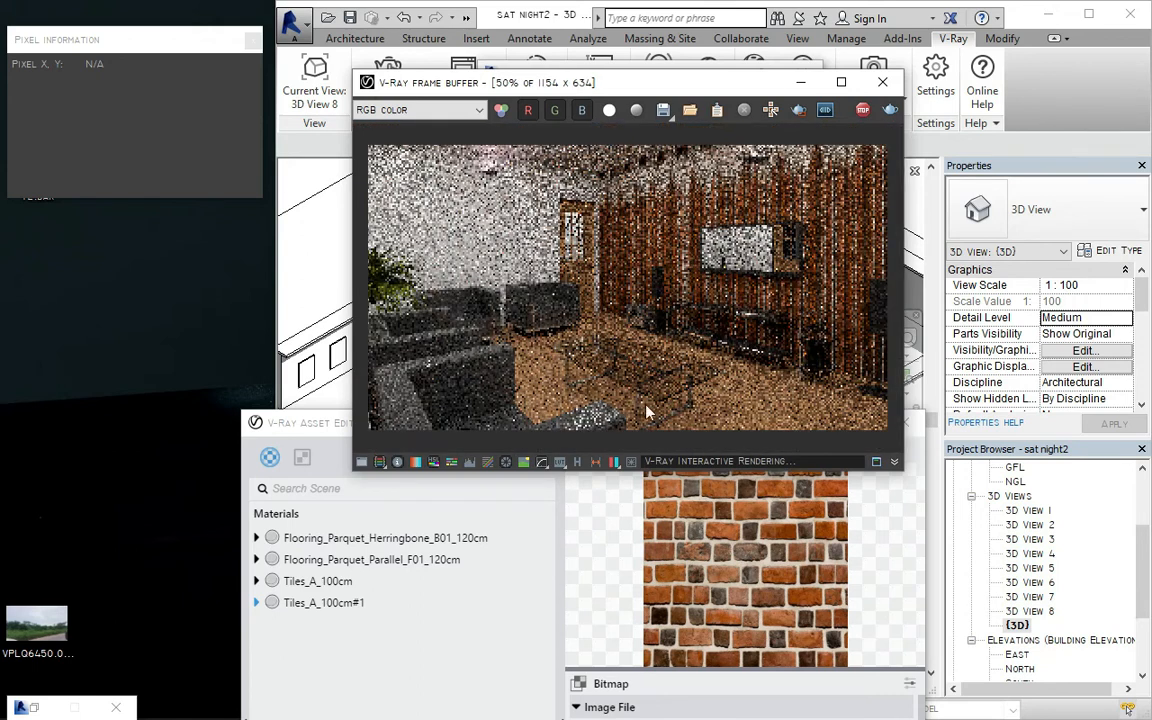
Replace the diffuse bitmap's image file with ANTIQUE-MATT-EXTRUDED-BRICK from the Brick folder.
click(576, 527)
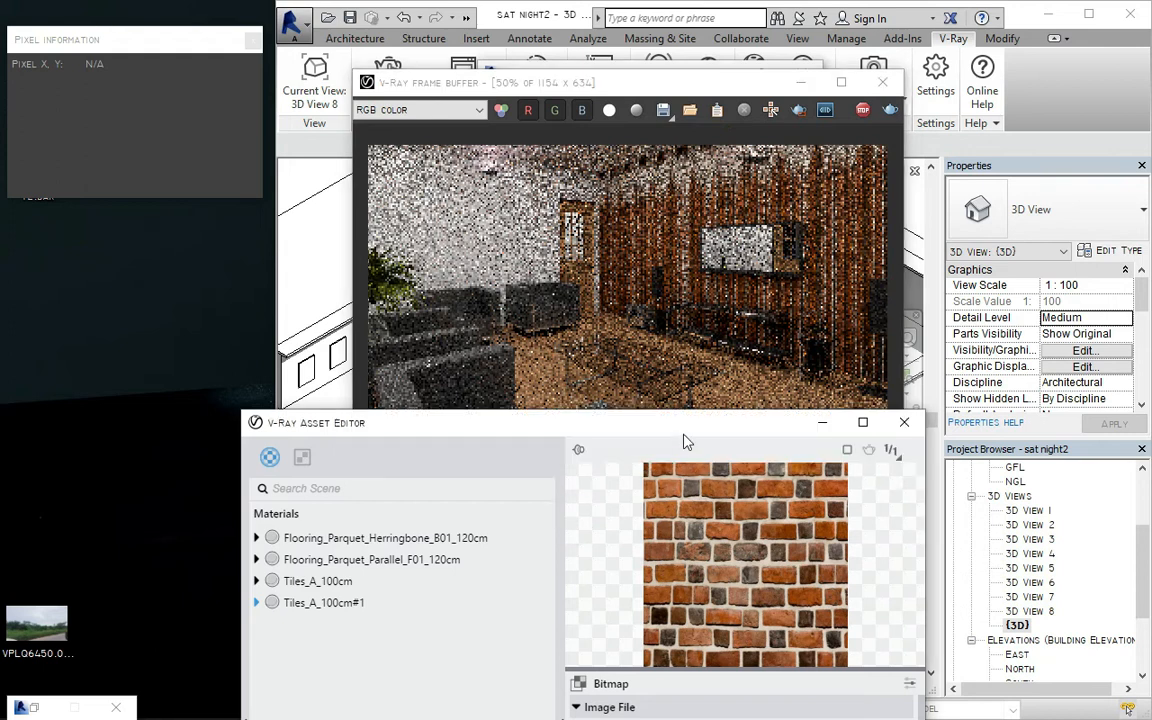
drag(686, 437, 690, 216)
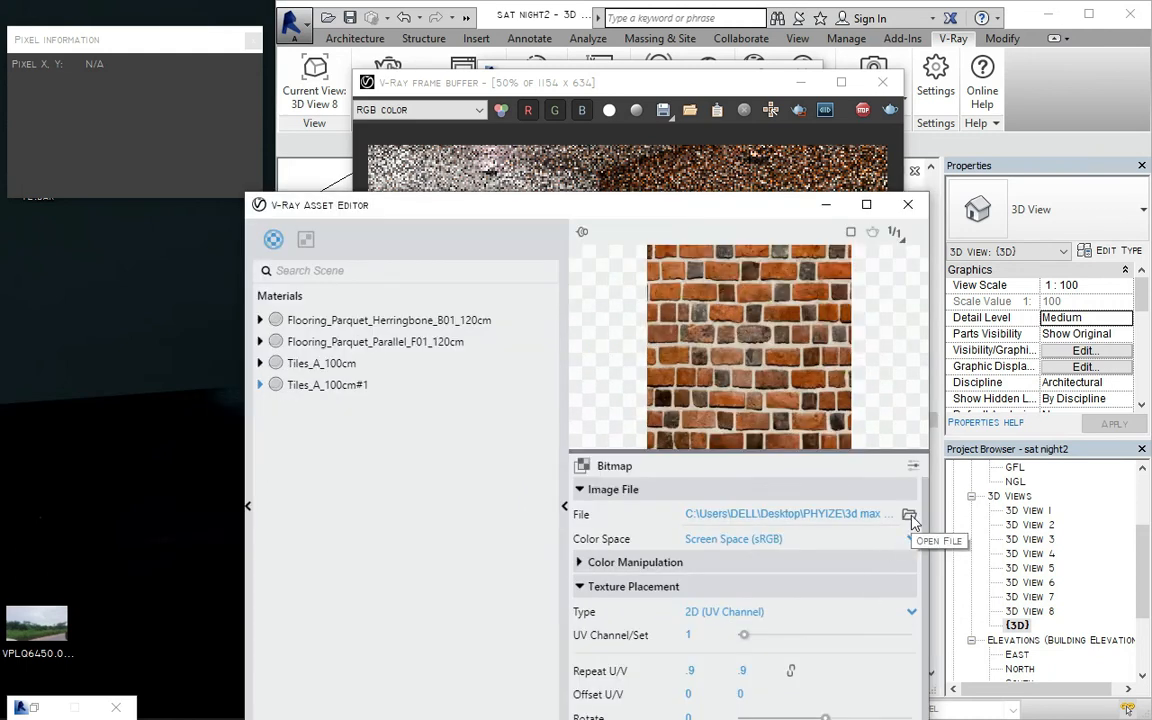
click(909, 515)
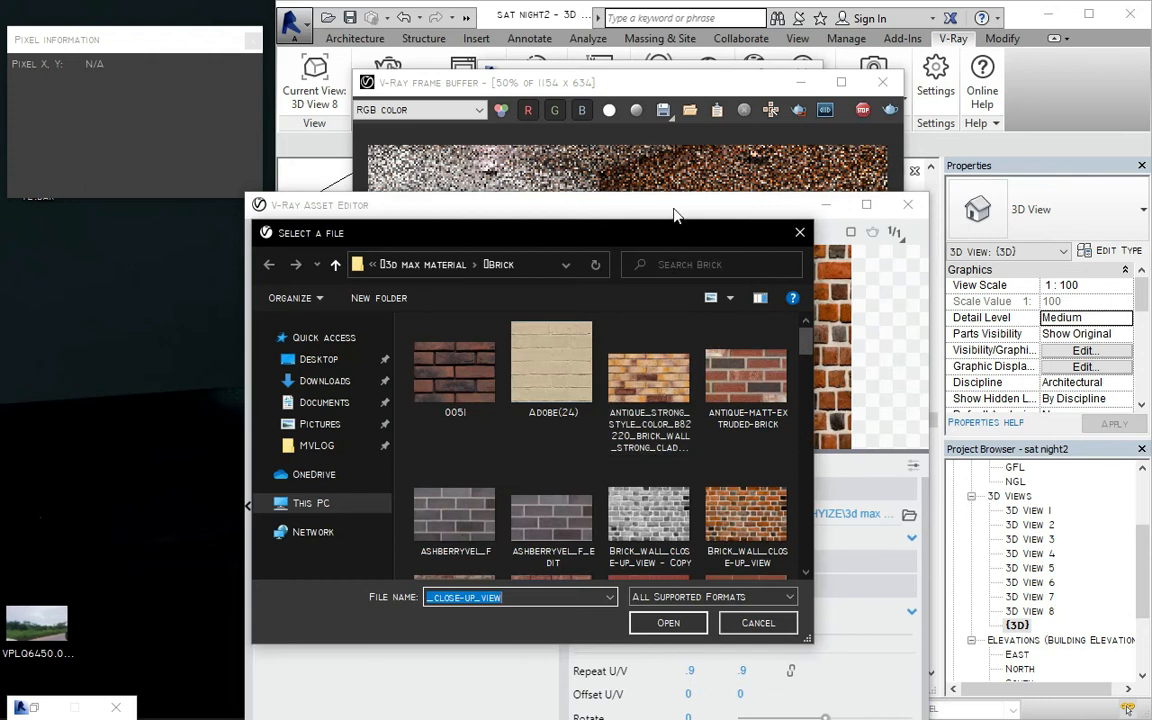
scroll(607, 387, down, 1)
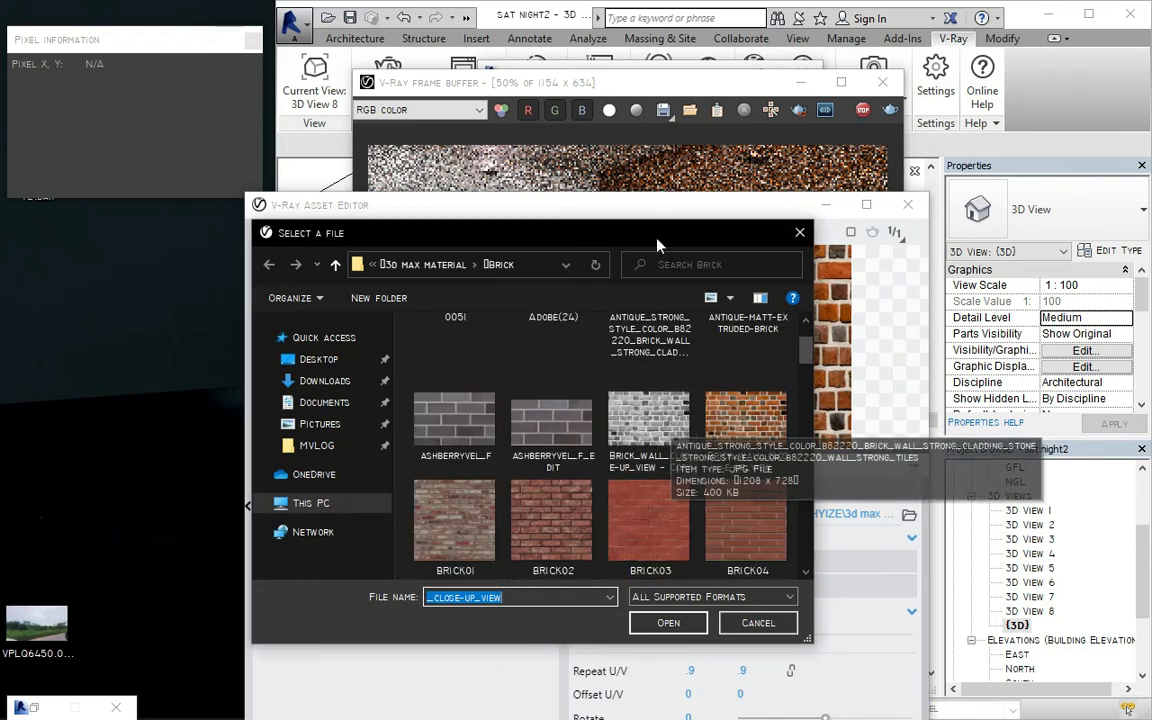
drag(661, 233, 760, 172)
scroll(684, 442, down, 1)
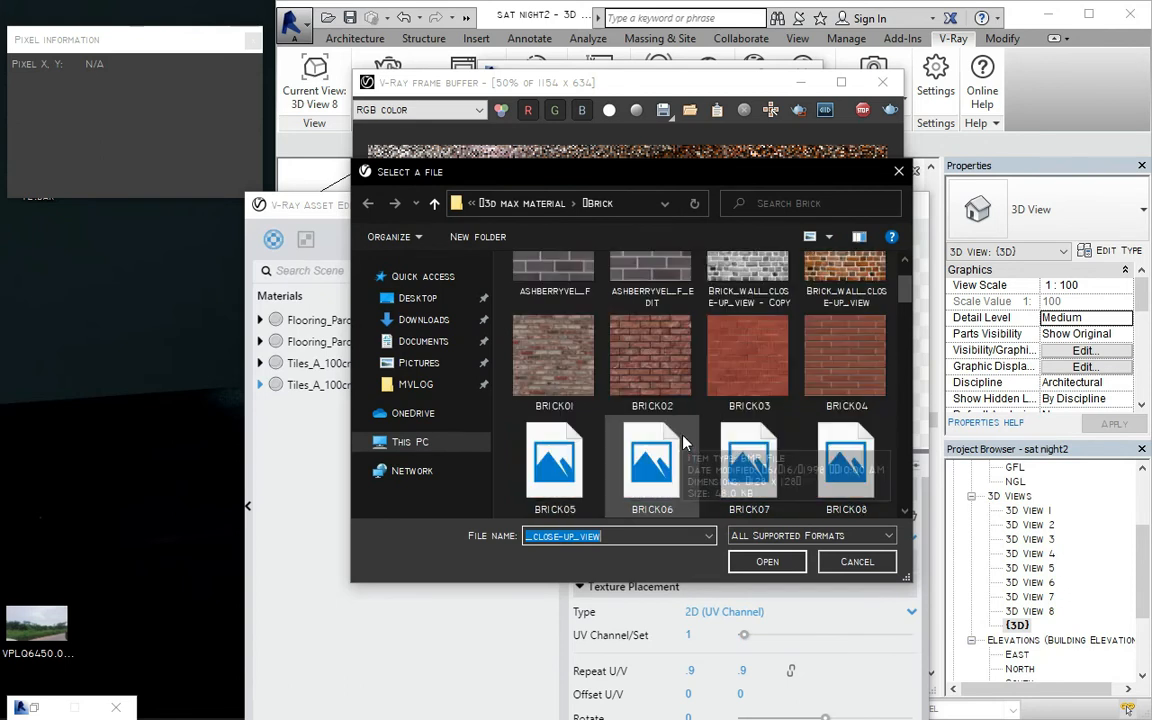
scroll(688, 365, up, 2)
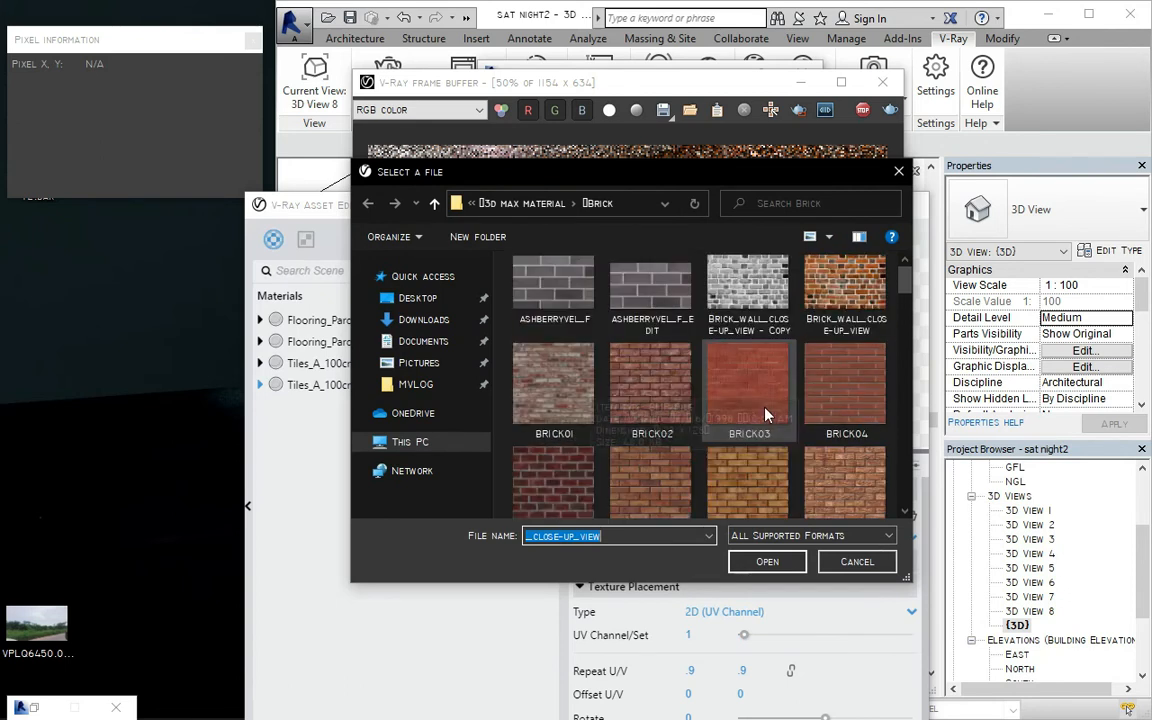
click(845, 325)
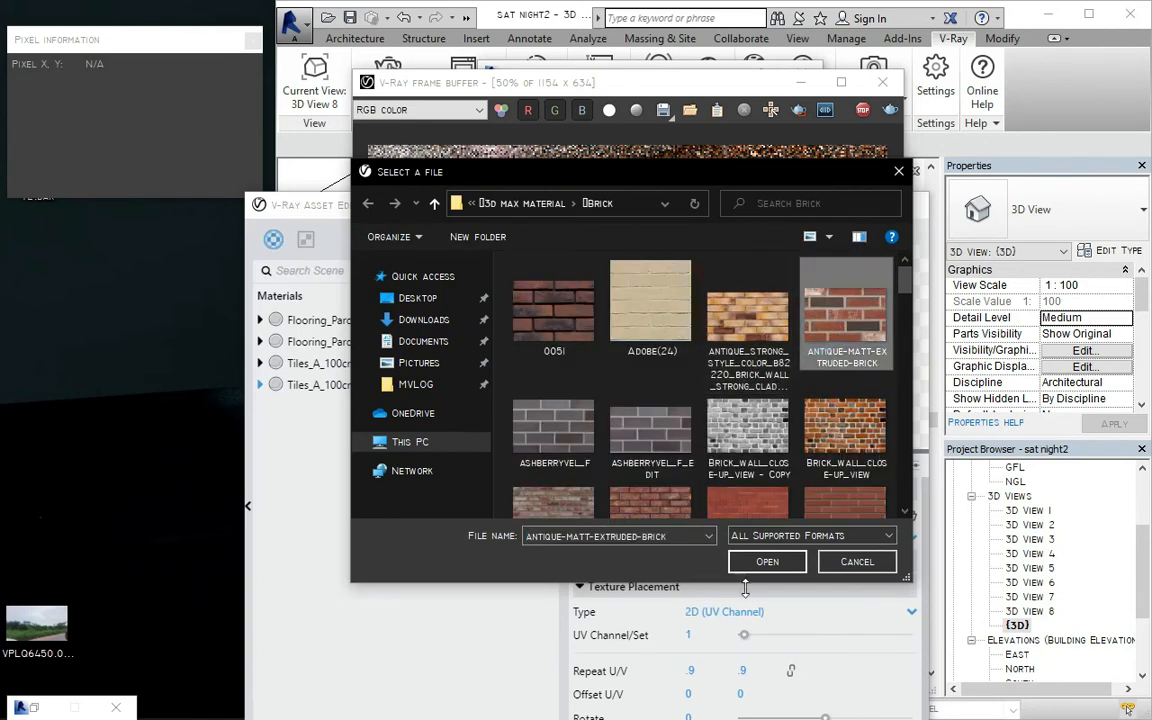
click(764, 562)
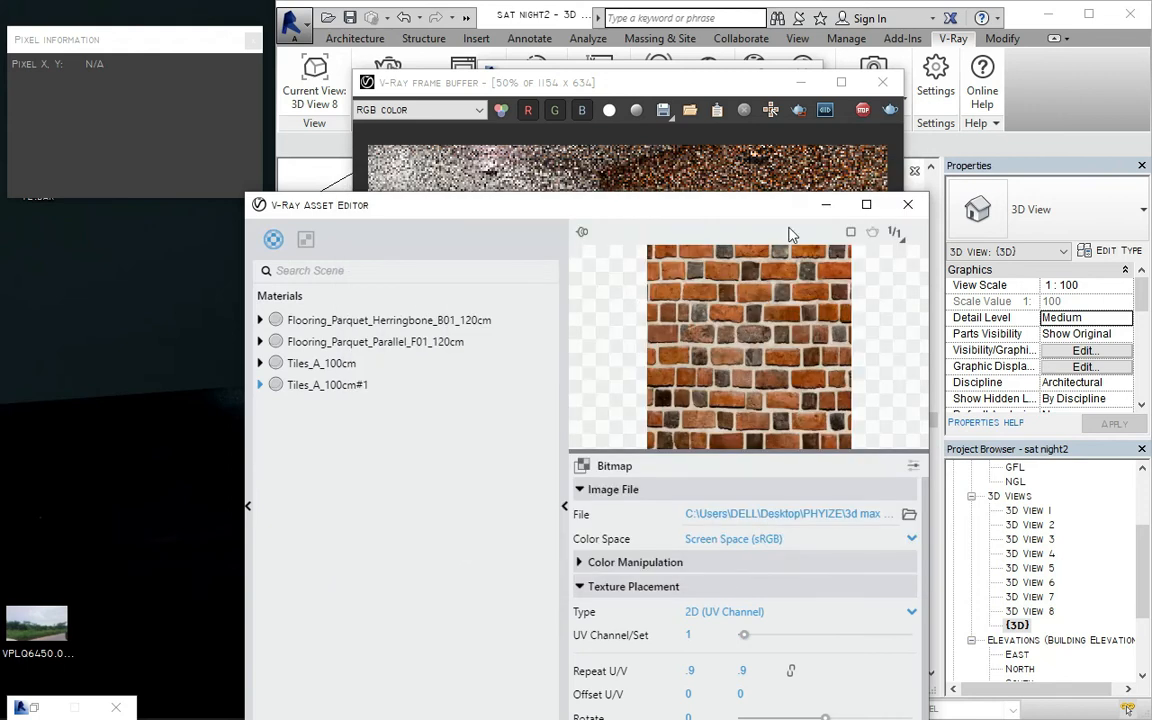
Set the diffuse bitmap's texture repeat to .1 in both U and V and check the TV wall in the interactive render.
drag(770, 215, 860, 145)
click(834, 605)
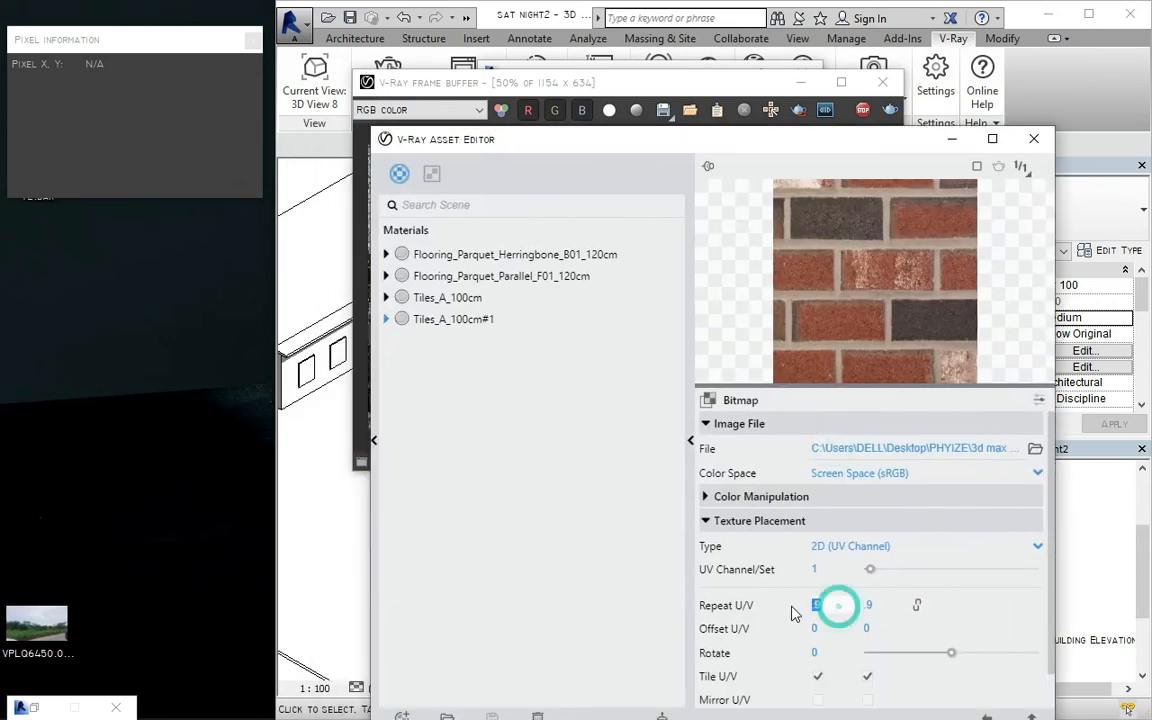
key(BackSpace)
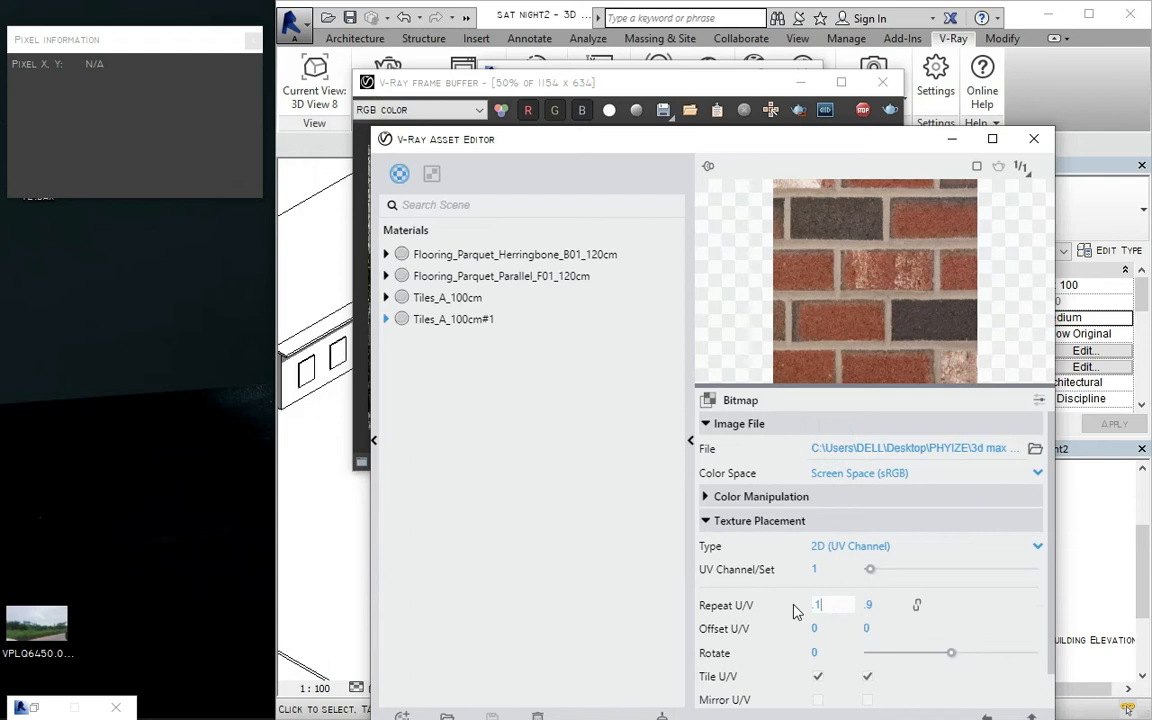
text(1)
click(860, 604)
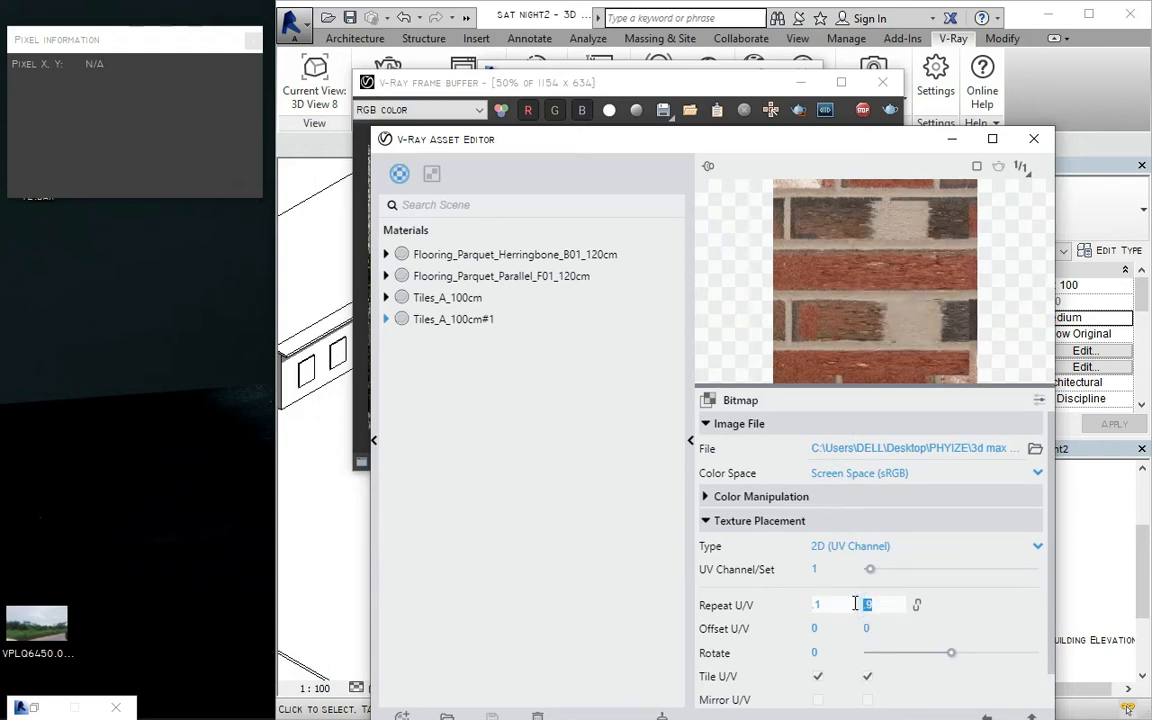
key(BackSpace)
text(1)
key(Return)
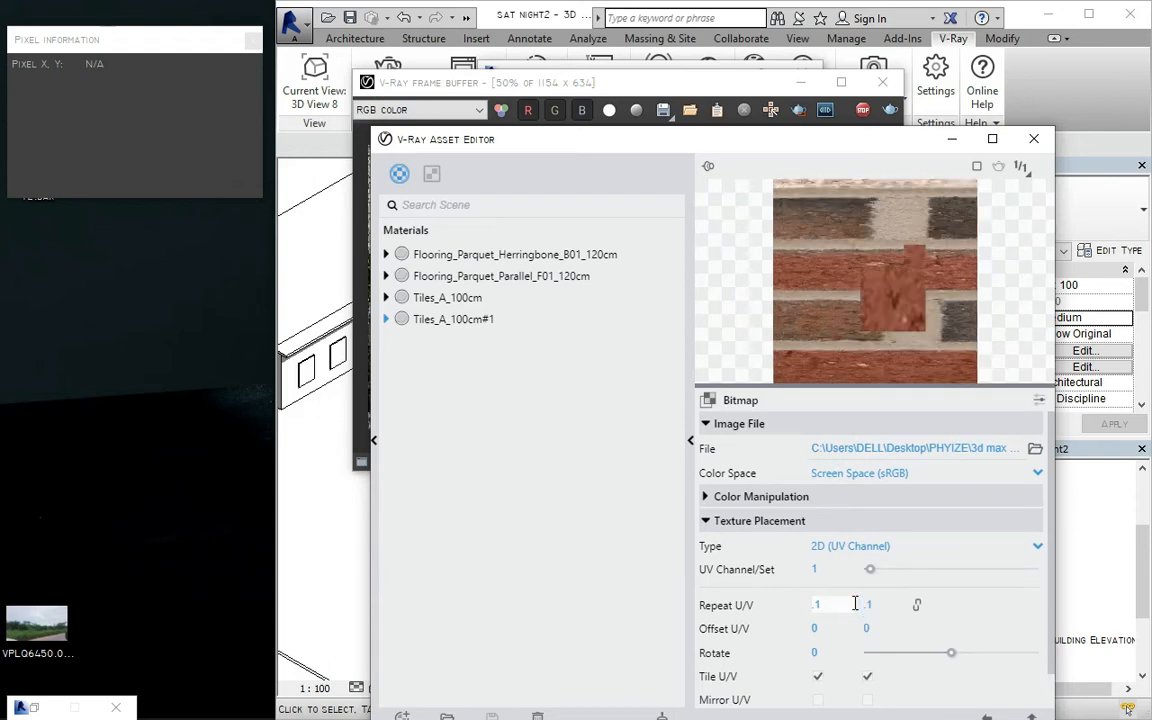
drag(874, 147, 857, 397)
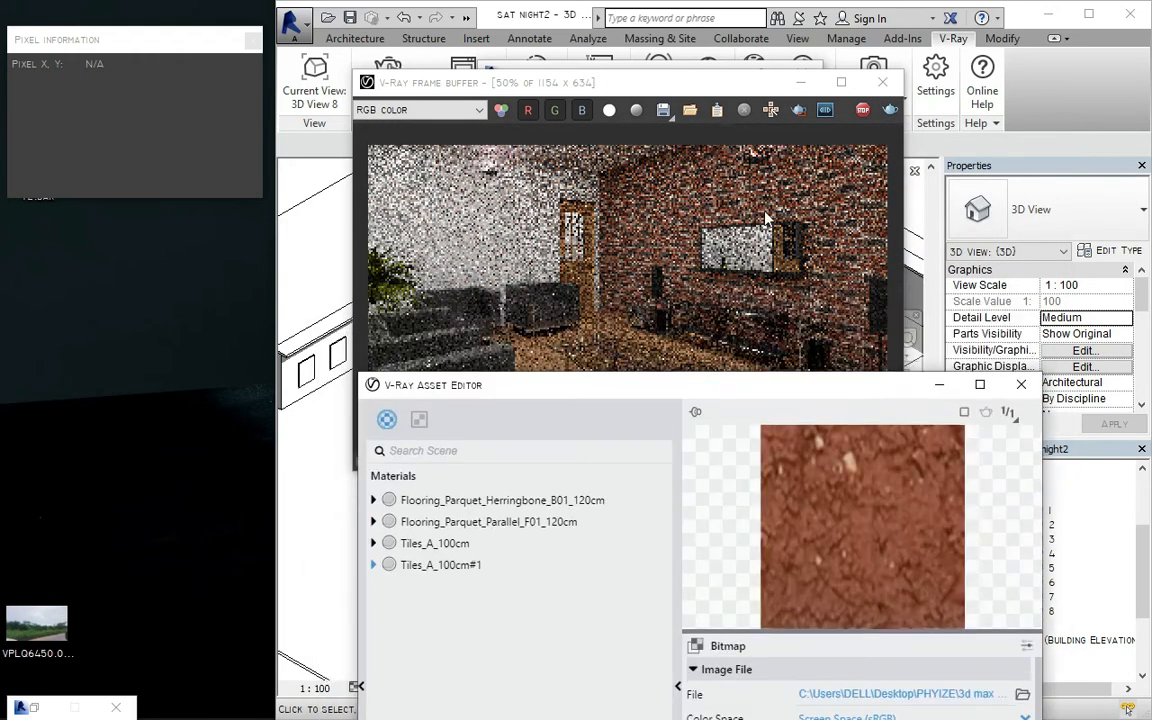
drag(802, 402, 770, 521)
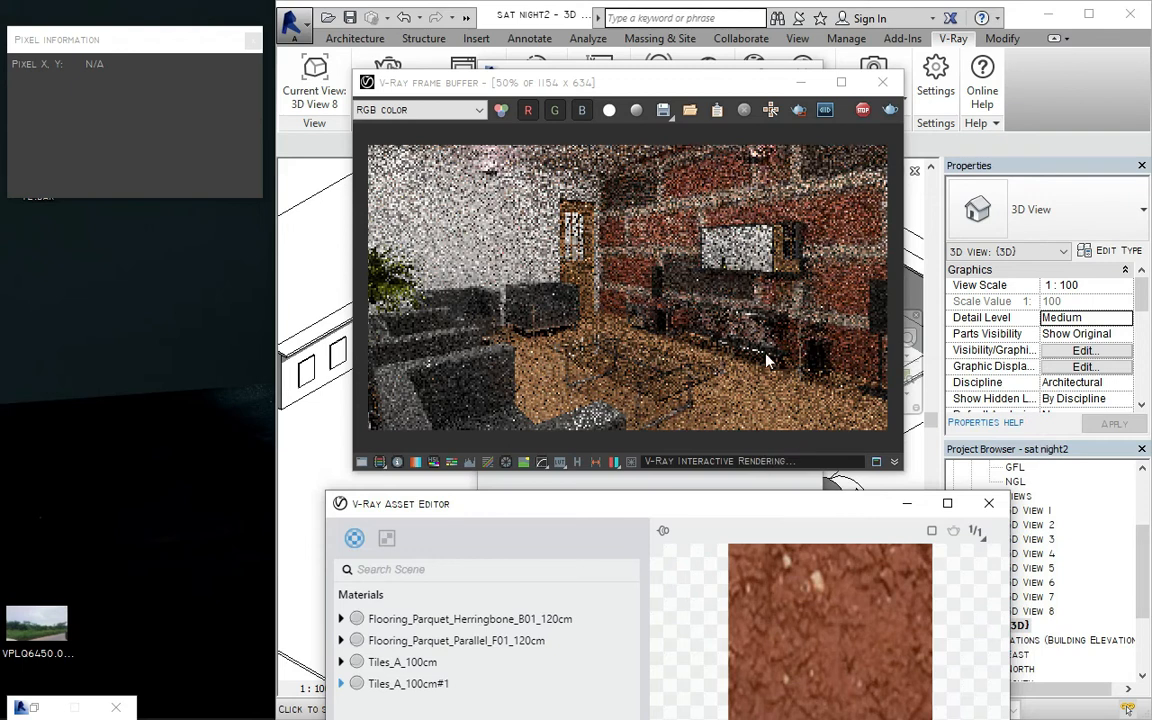
Set the diffuse bitmap's texture placement repeat to 1 in both U and V.
drag(746, 504, 763, 79)
double_click(815, 540)
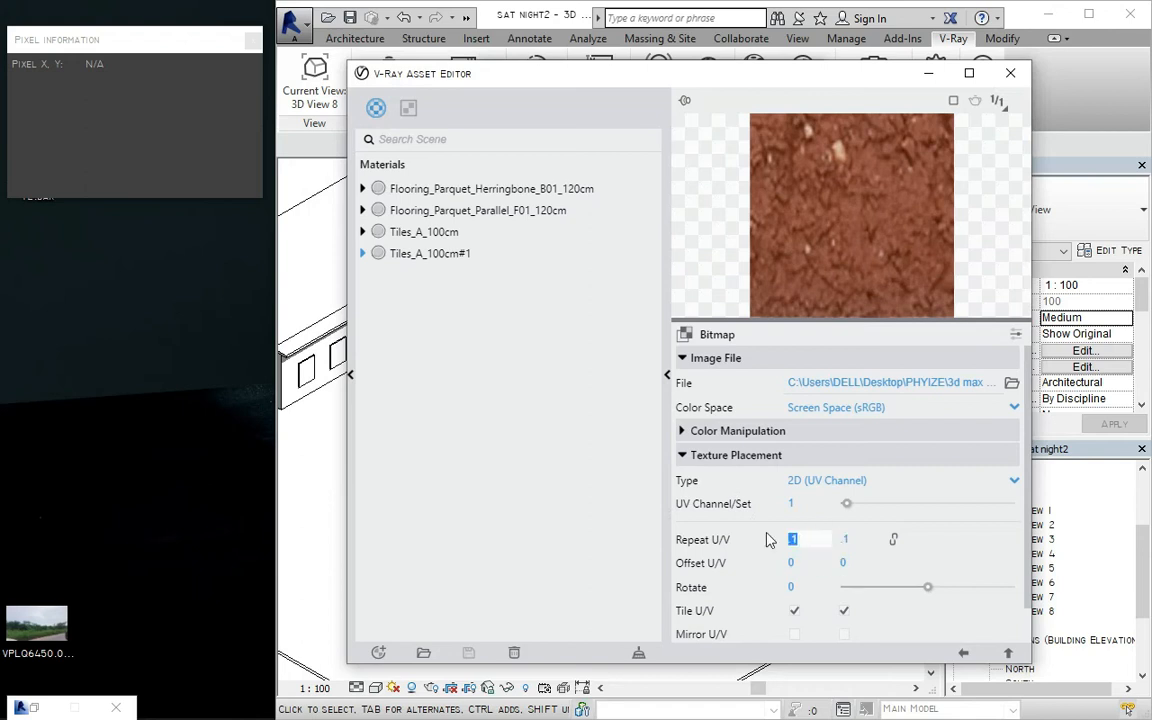
text(1)
key(Tab)
key(Return)
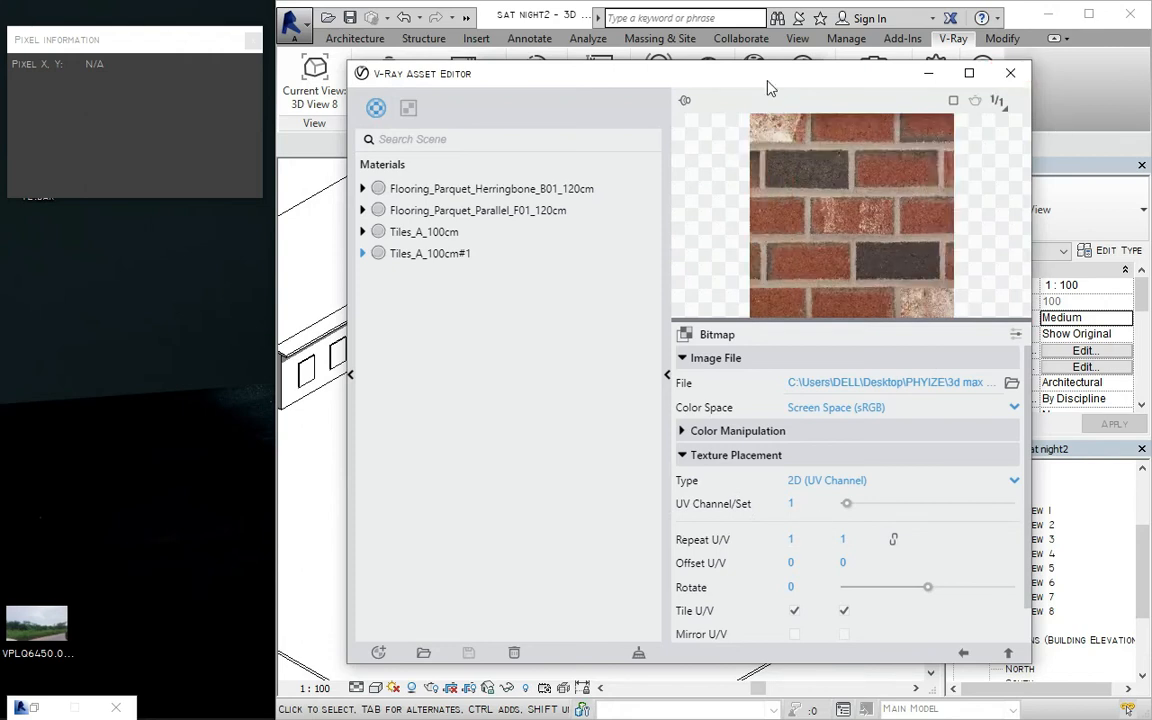
drag(765, 112, 770, 85)
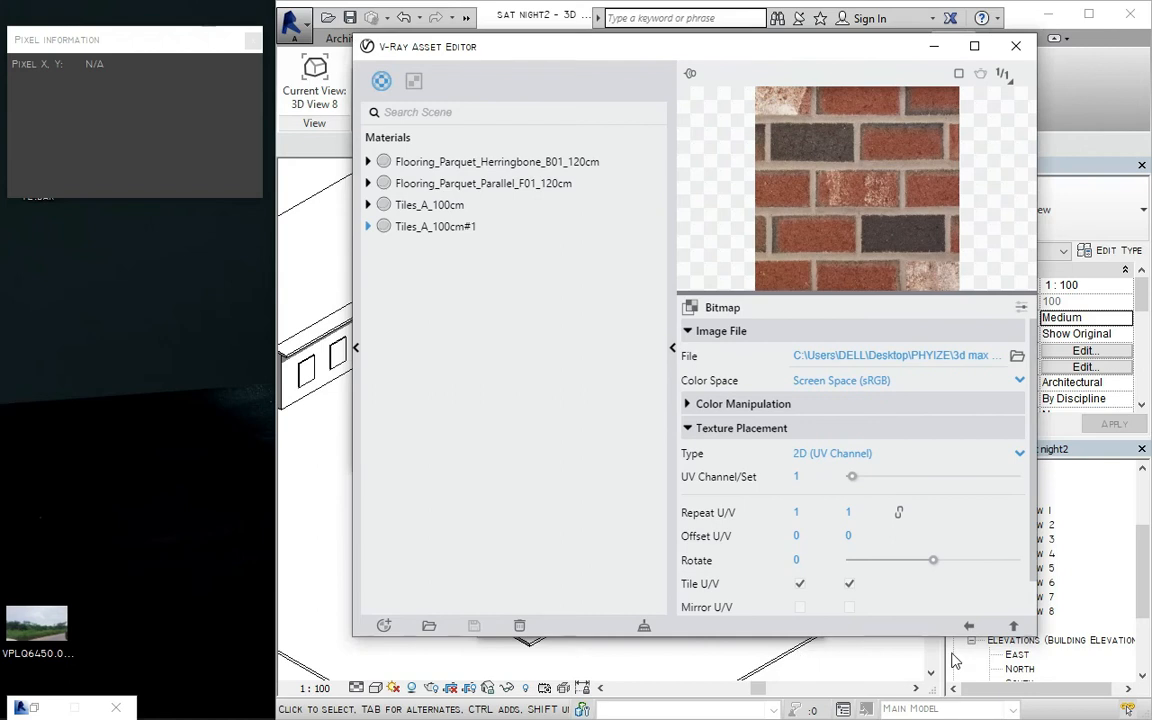
Replace the bump map image of Tiles_A_100cm#1 with a brick image from the Brick folder in Desktop\PHYIZE\3d max material.
click(969, 626)
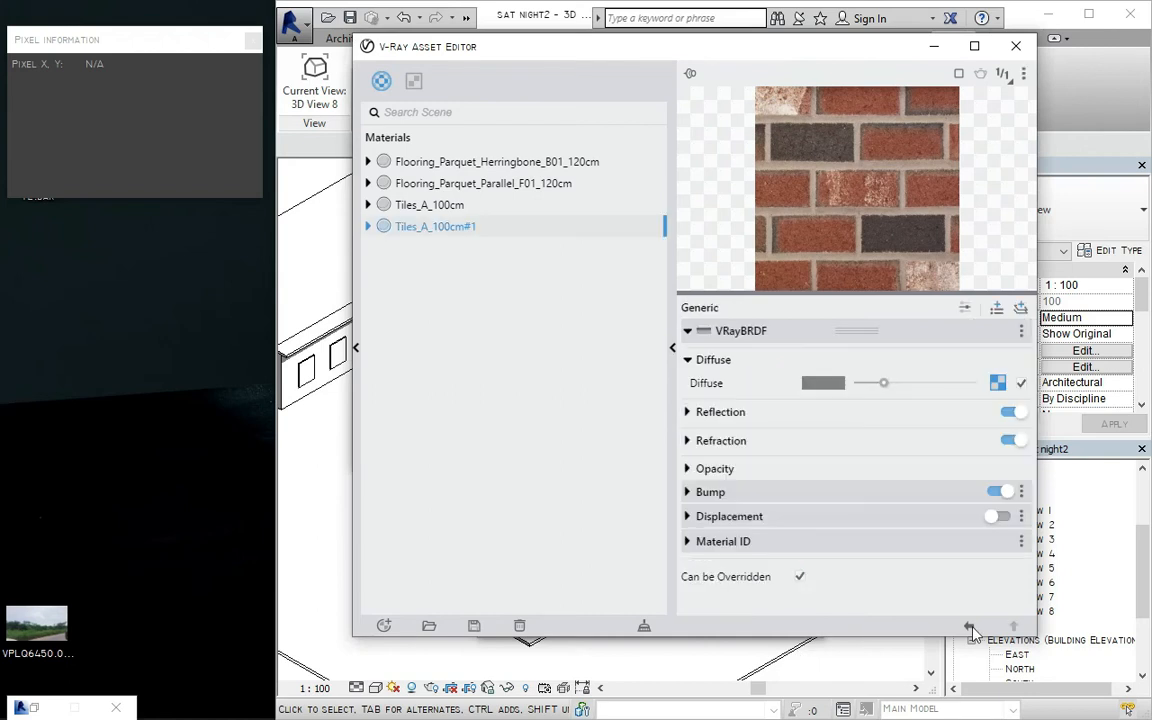
click(708, 494)
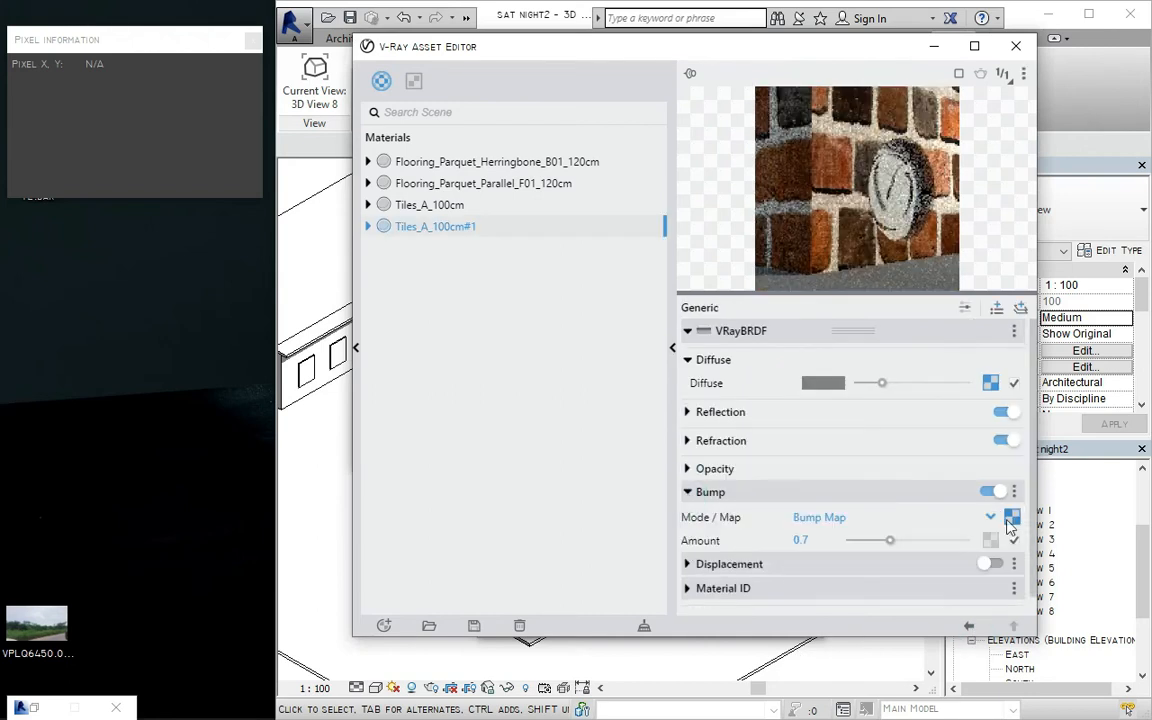
click(1012, 517)
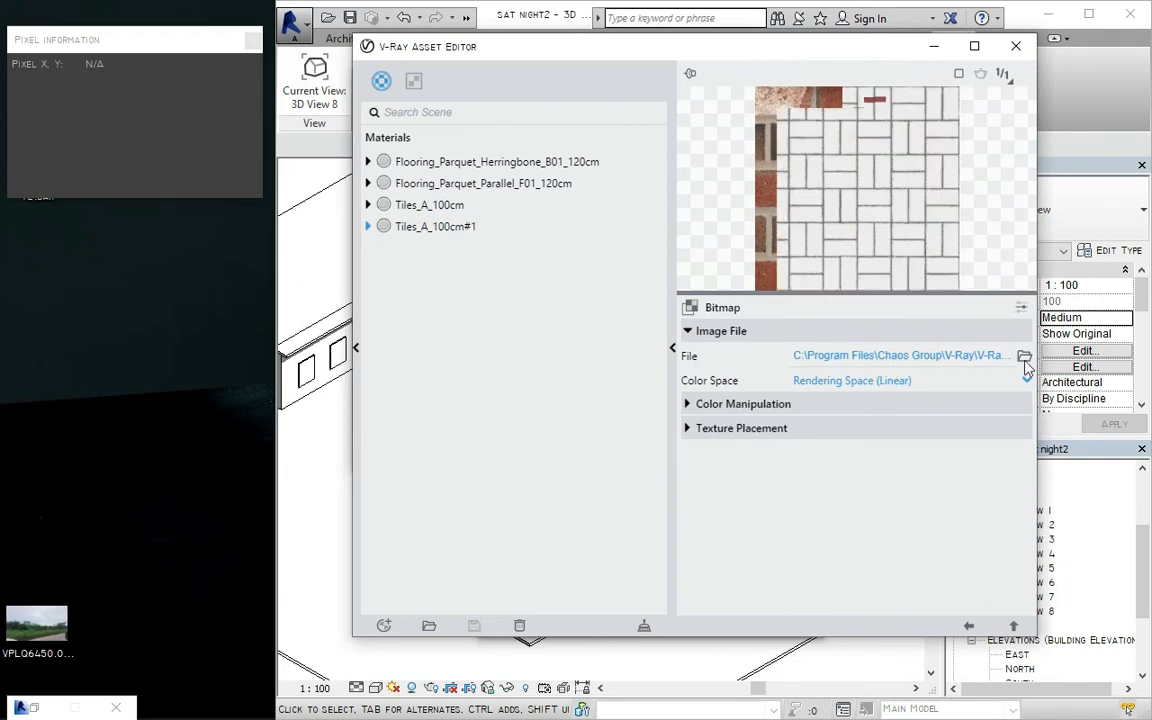
click(1024, 356)
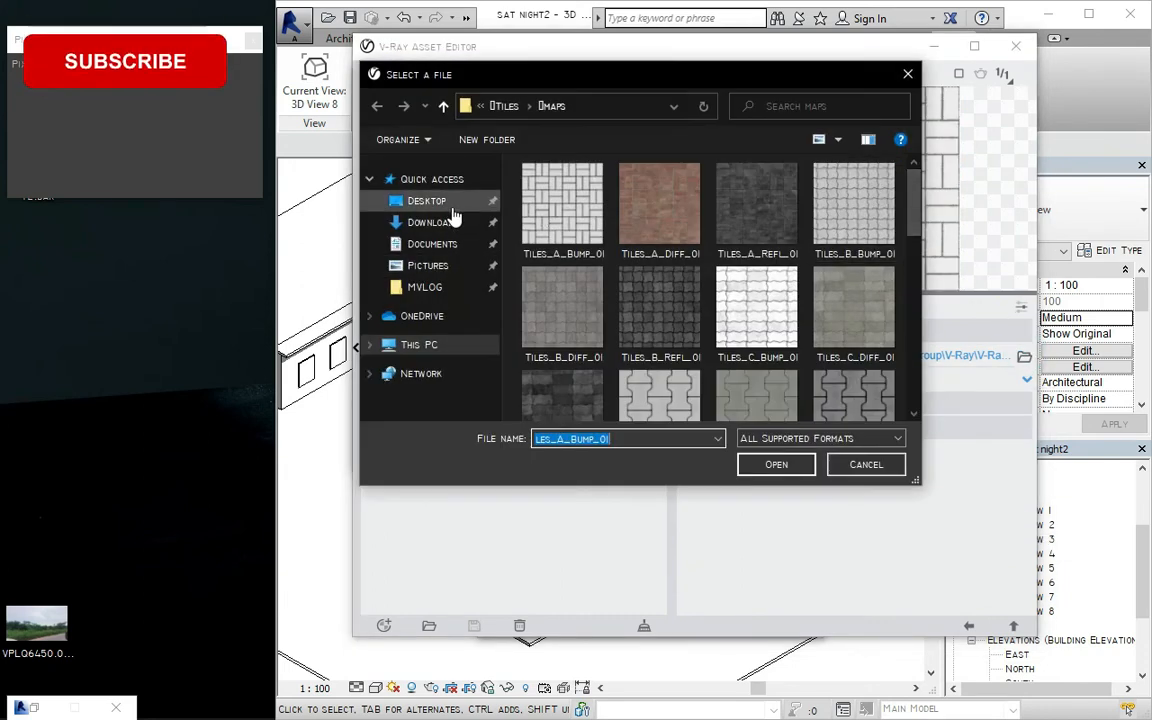
click(410, 200)
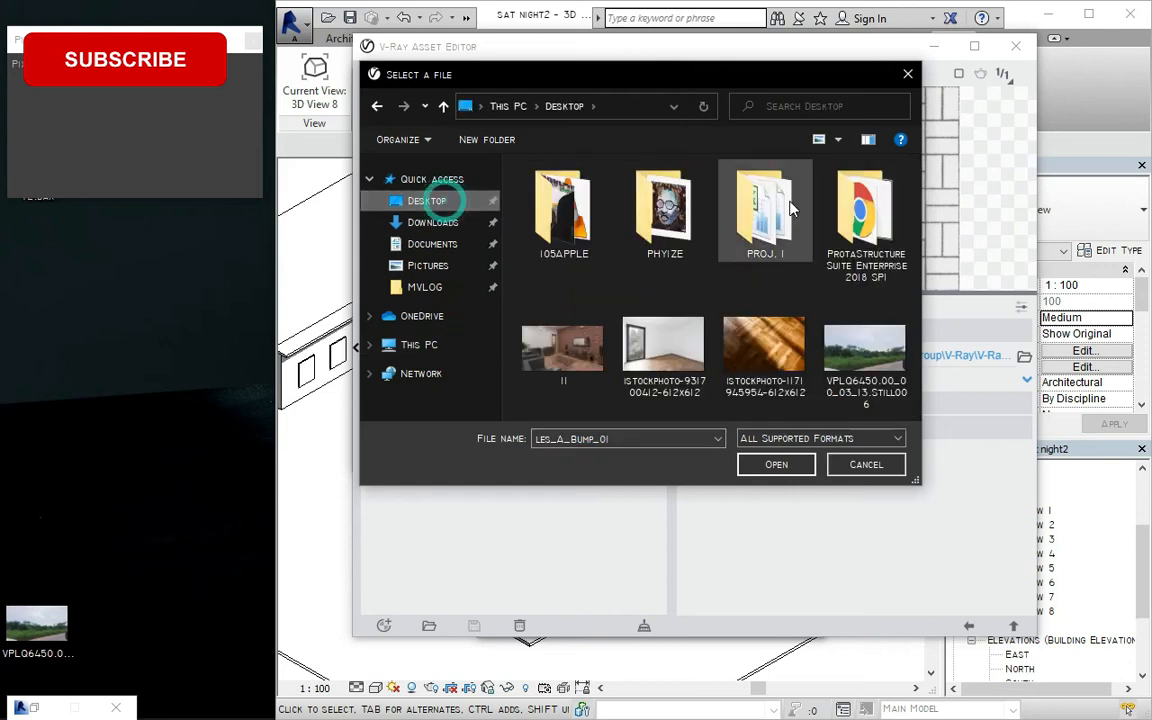
double_click(662, 210)
scroll(655, 219, down, 10)
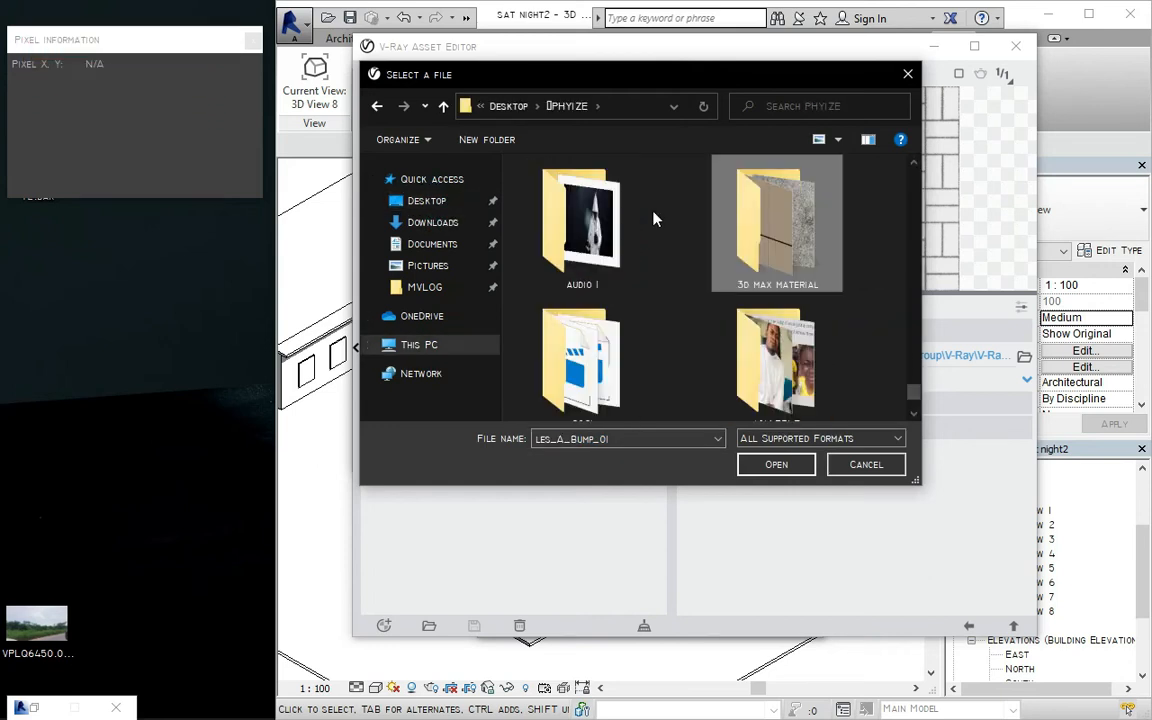
double_click(738, 195)
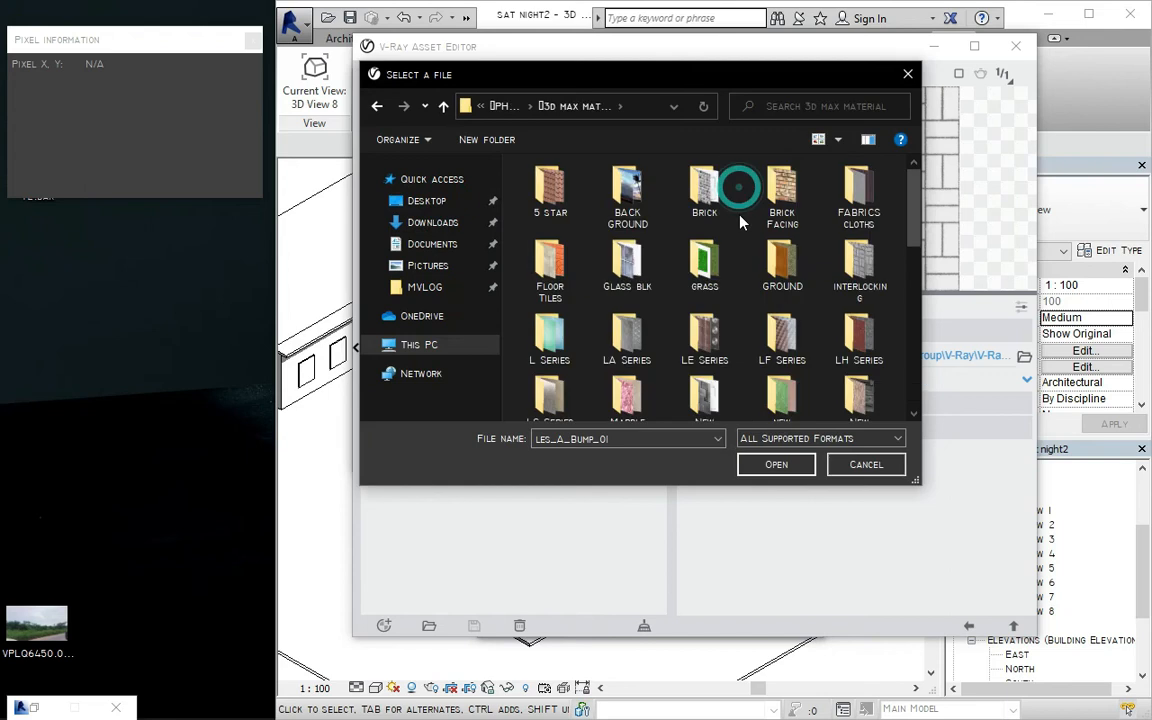
double_click(700, 190)
click(825, 235)
click(778, 463)
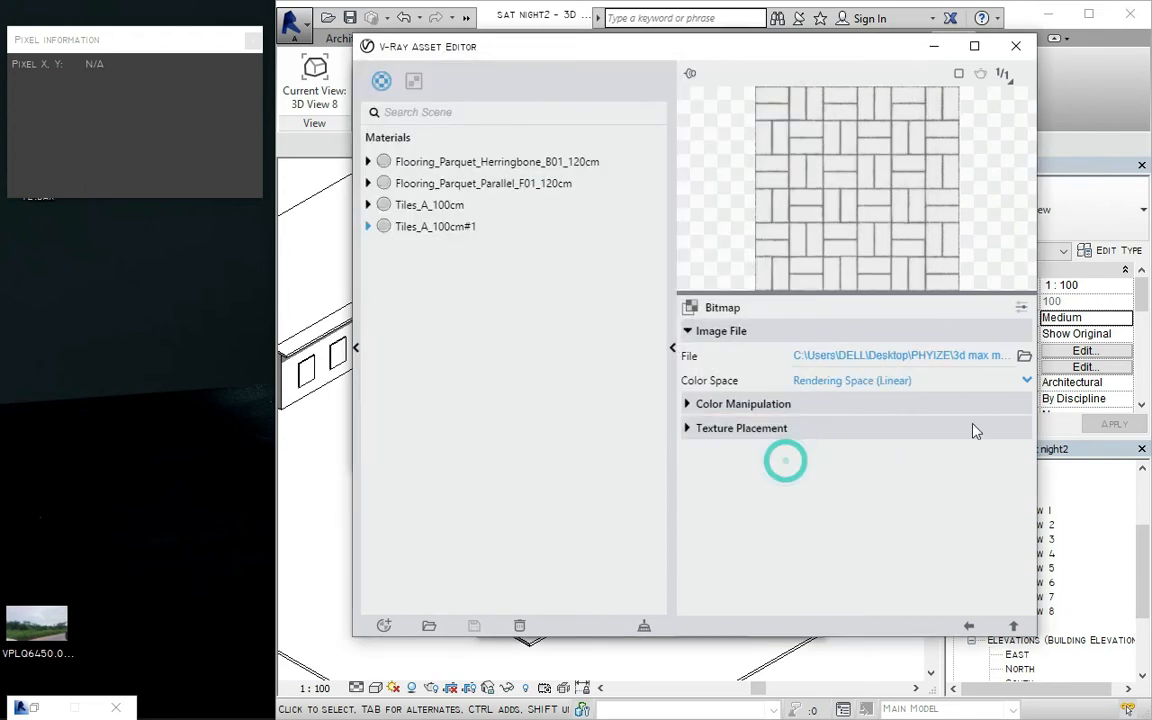
Set the color space of the Tiles_A_100cm#1 brick bump bitmap to Screen Space (sRGB).
click(689, 432)
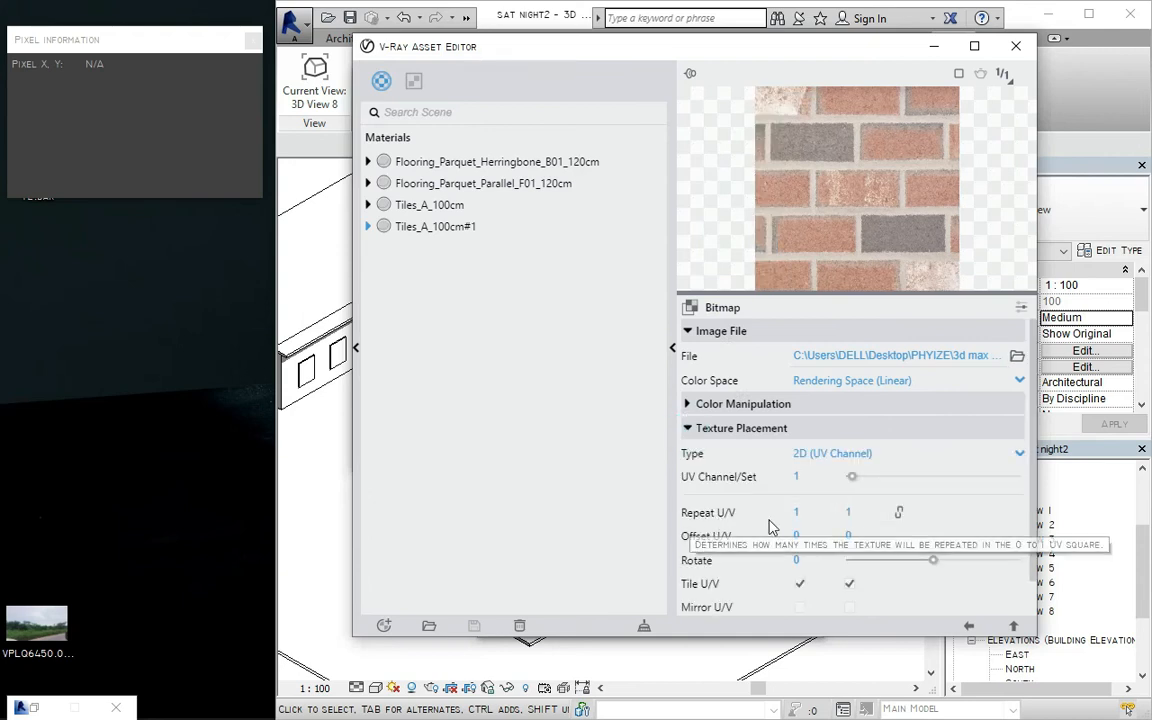
click(1019, 383)
click(1019, 383)
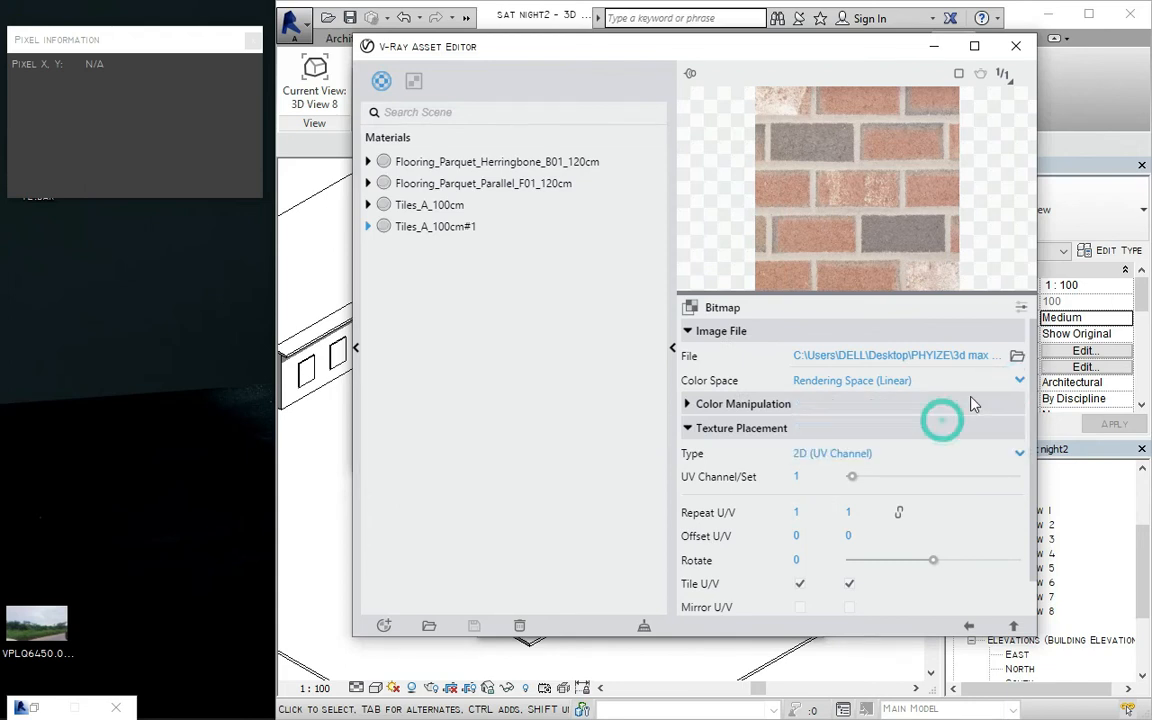
click(1019, 381)
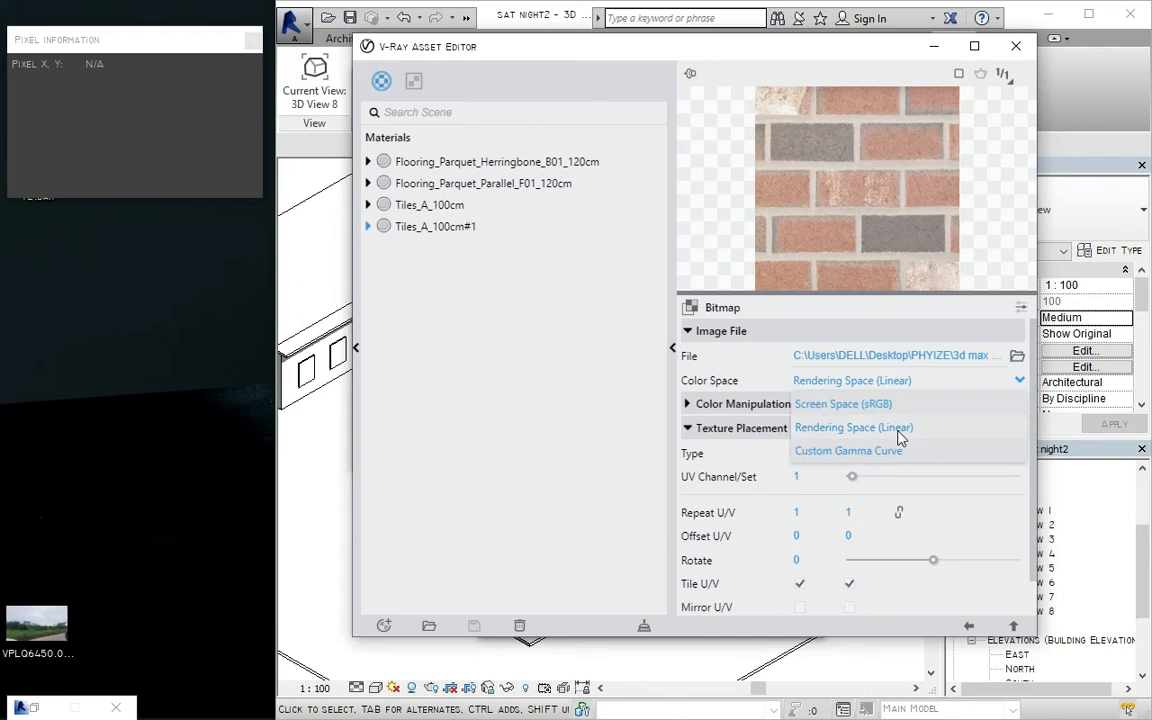
click(895, 452)
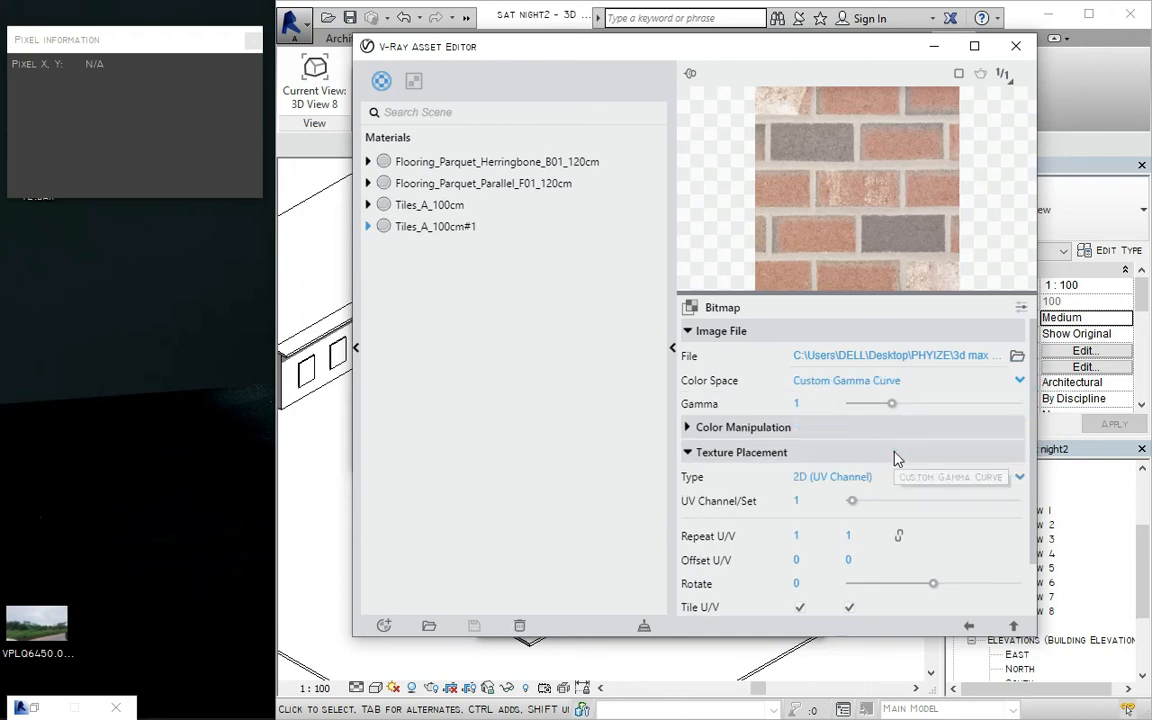
click(1018, 382)
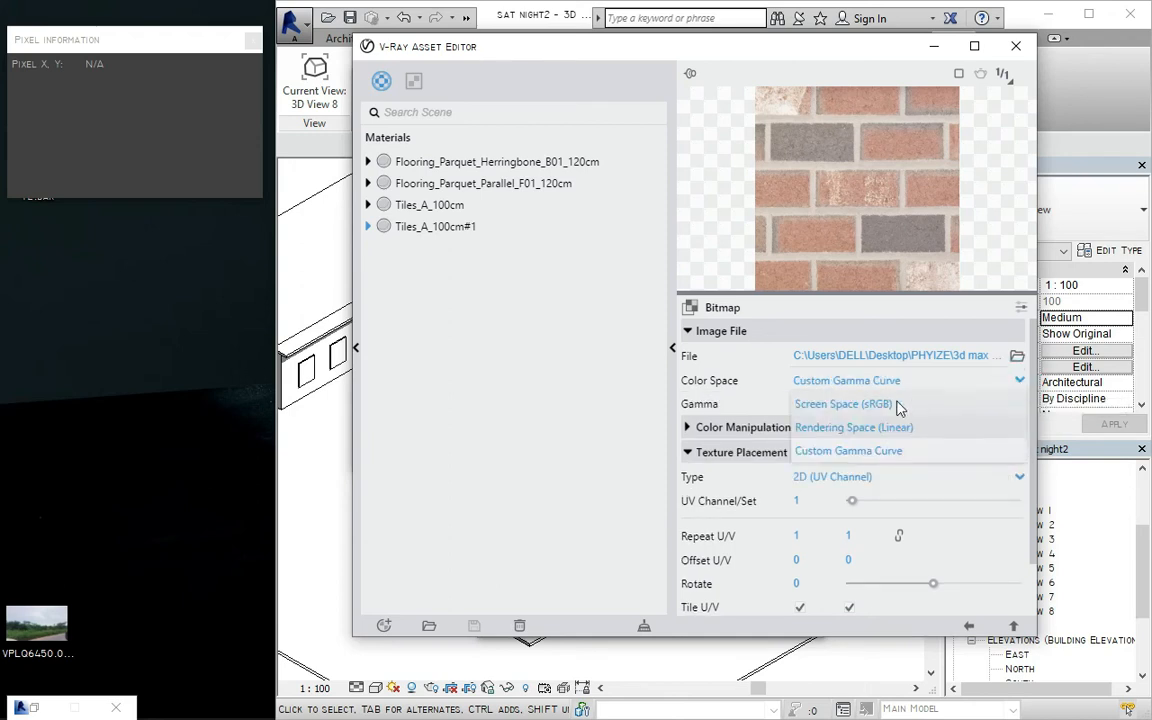
click(897, 405)
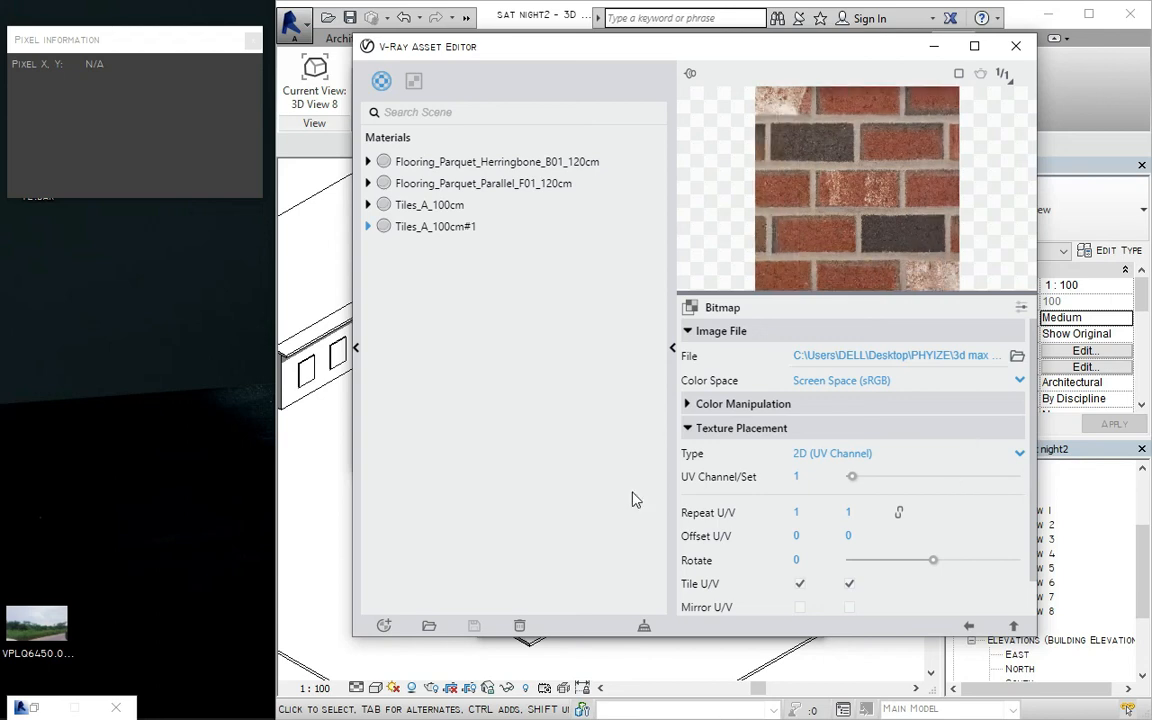
Check the brick TV wall in the interactive render and close the Asset Editor, frame buffer and Appearance Manager.
drag(777, 46, 725, 513)
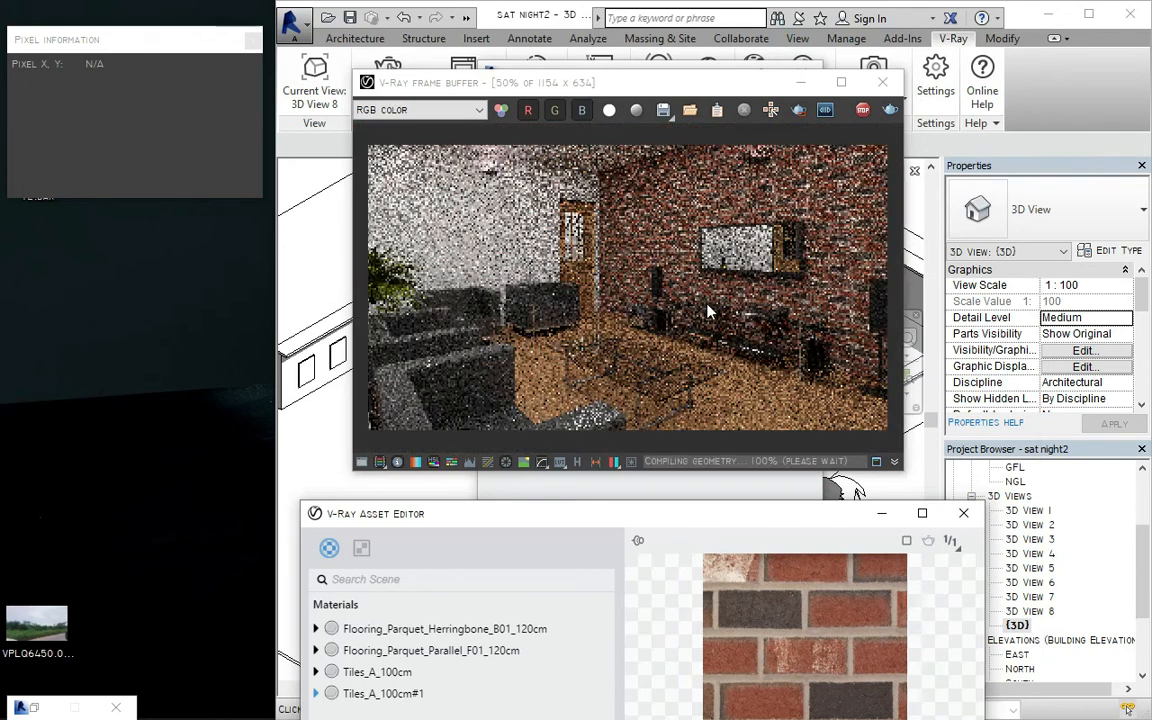
drag(735, 516, 768, 152)
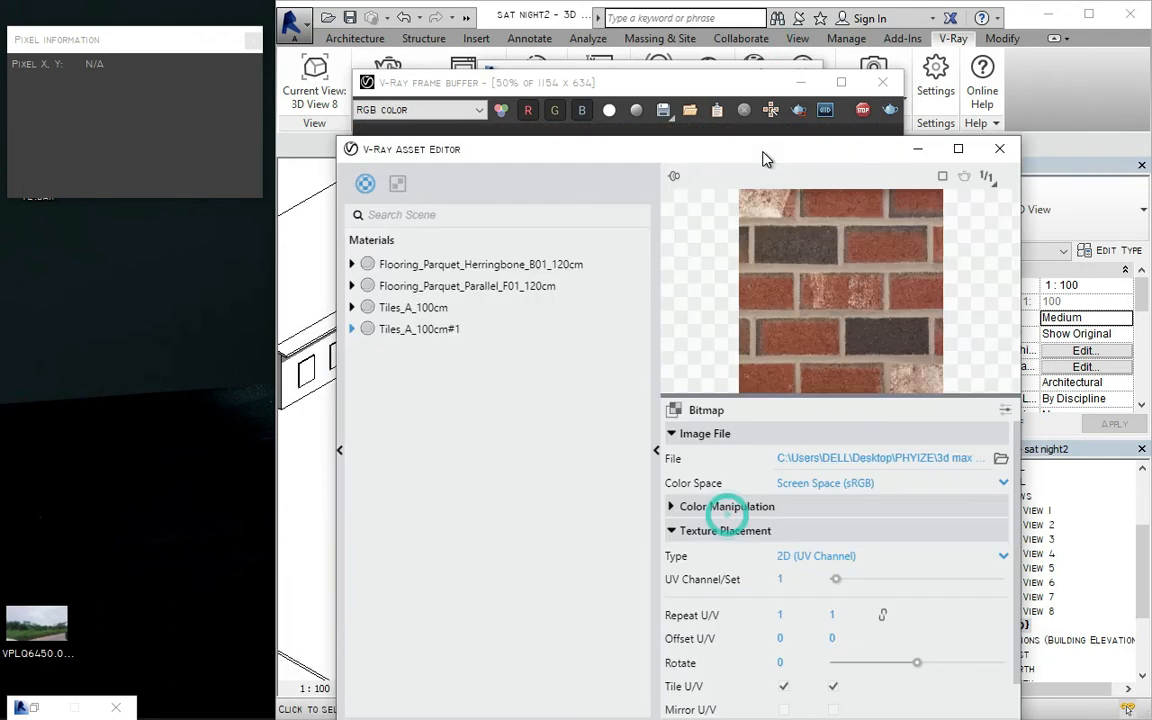
click(999, 148)
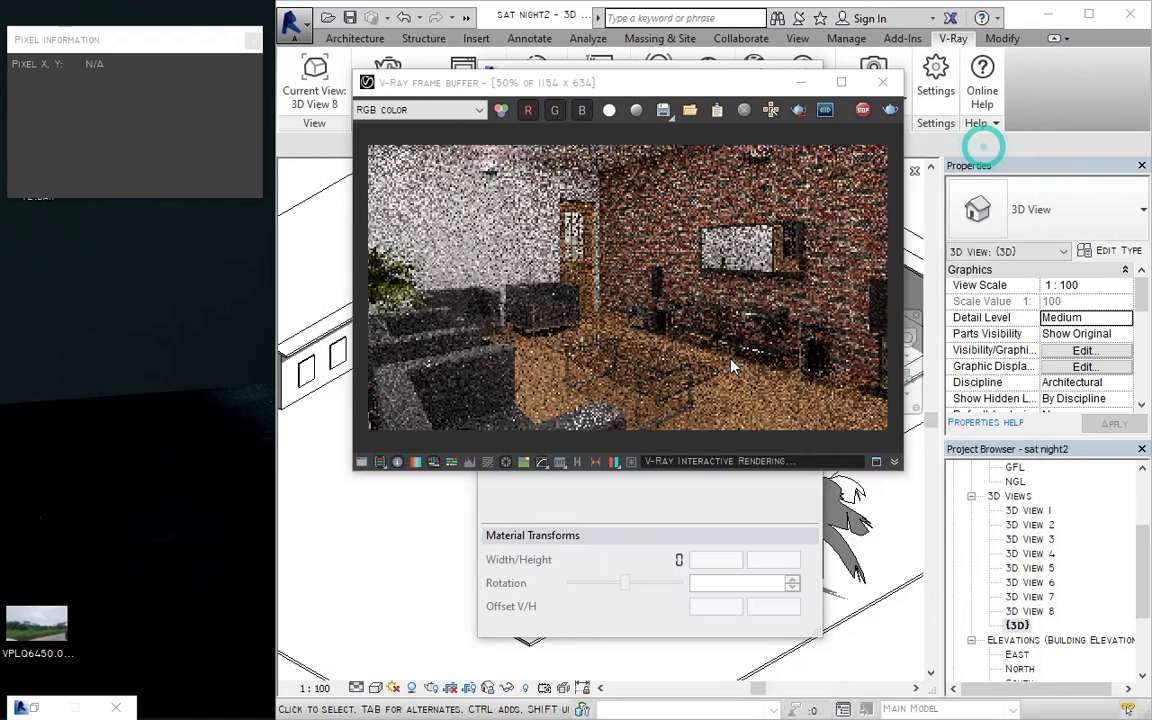
scroll(690, 228, up, 2)
scroll(690, 228, down, 2)
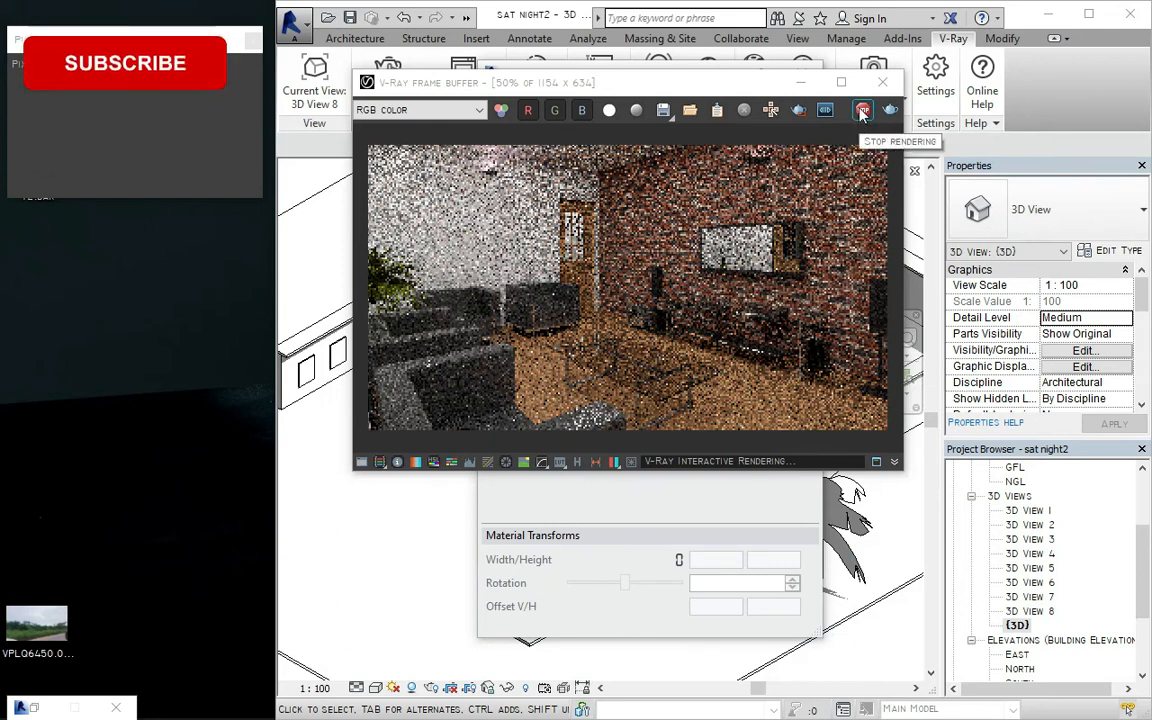
click(880, 84)
click(801, 74)
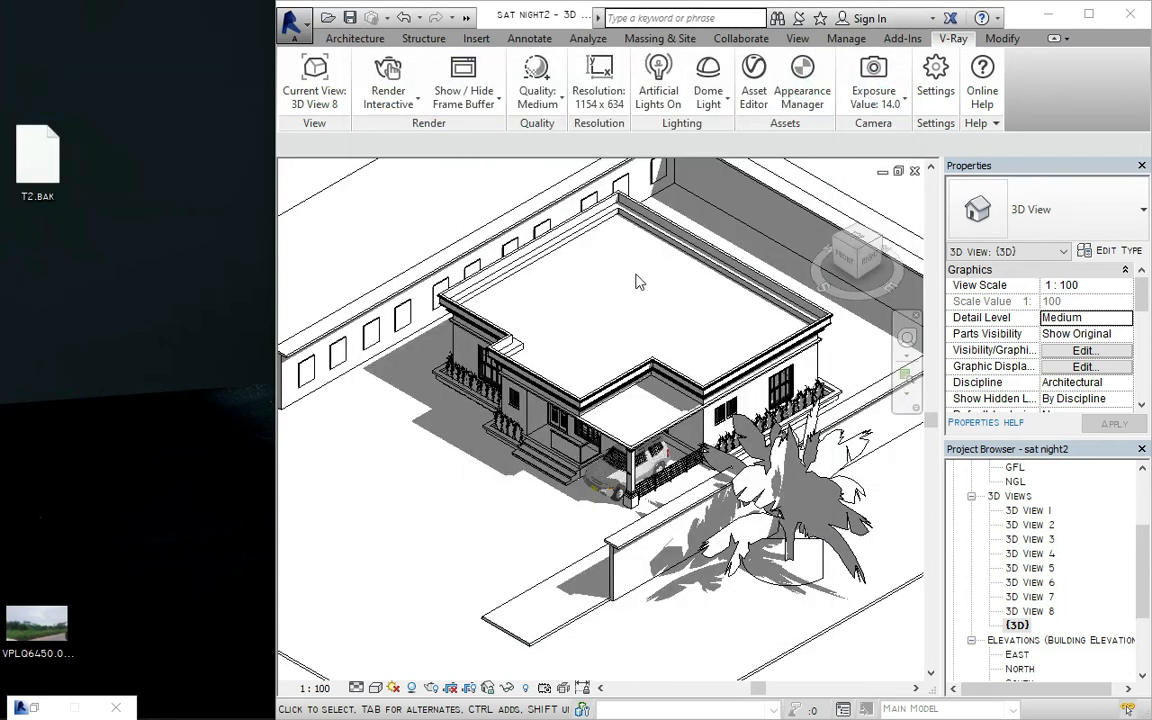
Start a V-Ray production render of the living room from 3D View 8.
click(401, 106)
click(390, 98)
click(390, 98)
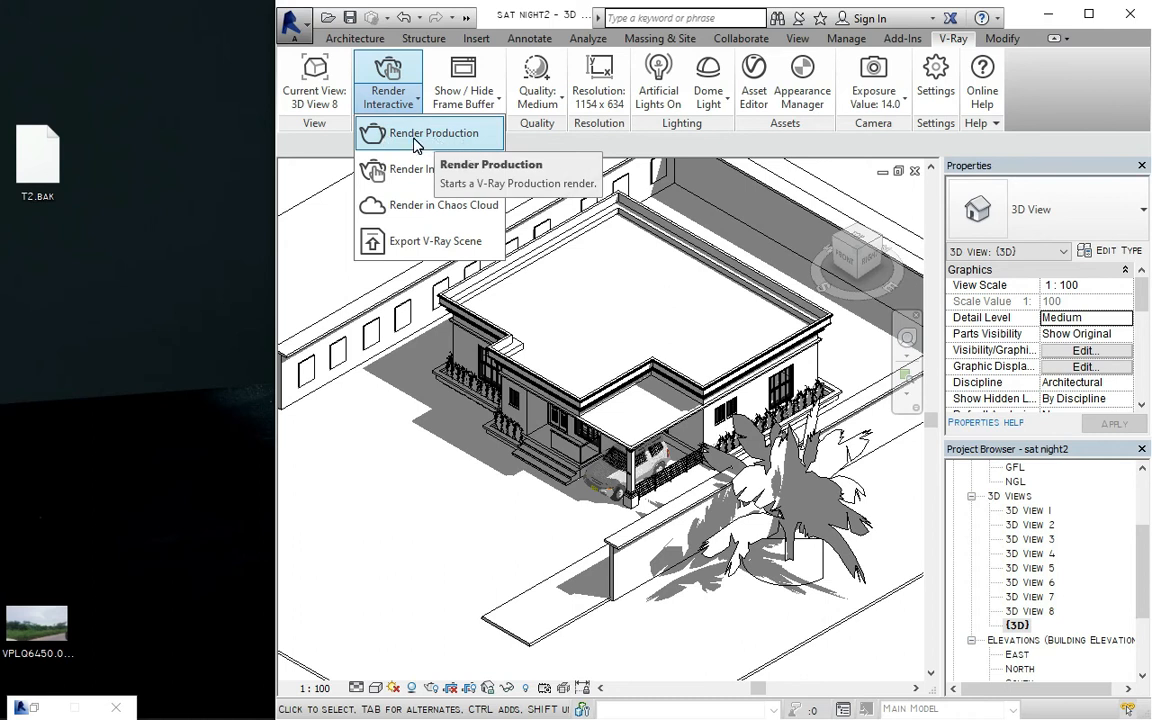
click(416, 140)
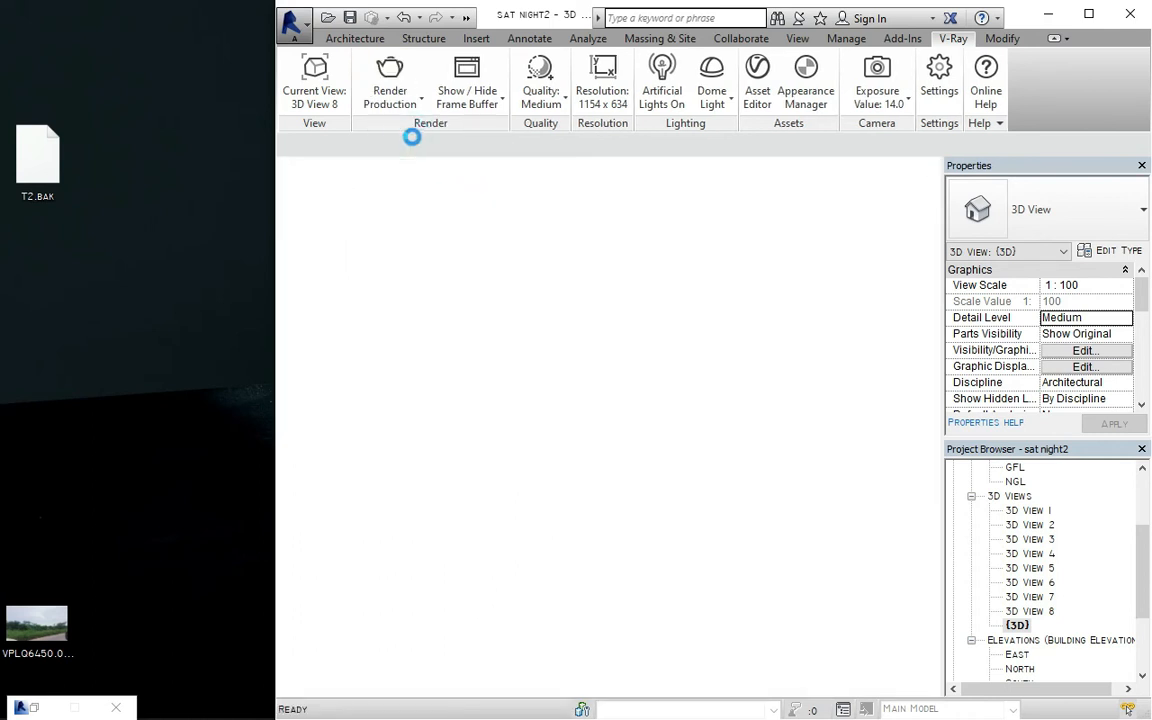